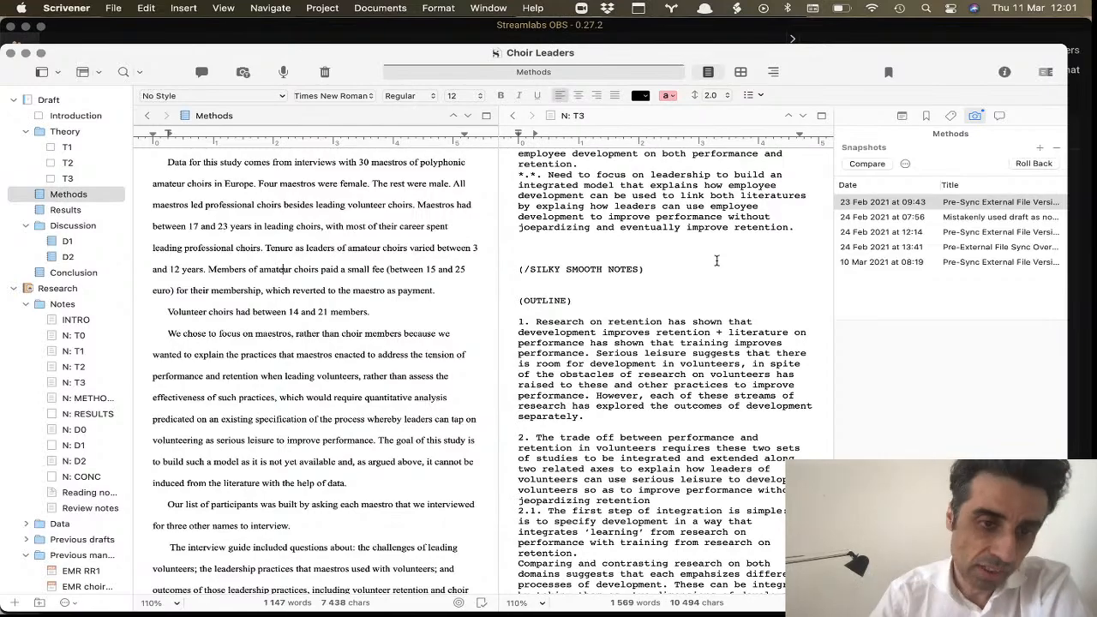
- Copy the whole Methods body text, from "The research presented next" through the final sentence ending "alternative links."
scroll(300, 171, "down", 10)
scroll(300, 171, "up", 10)
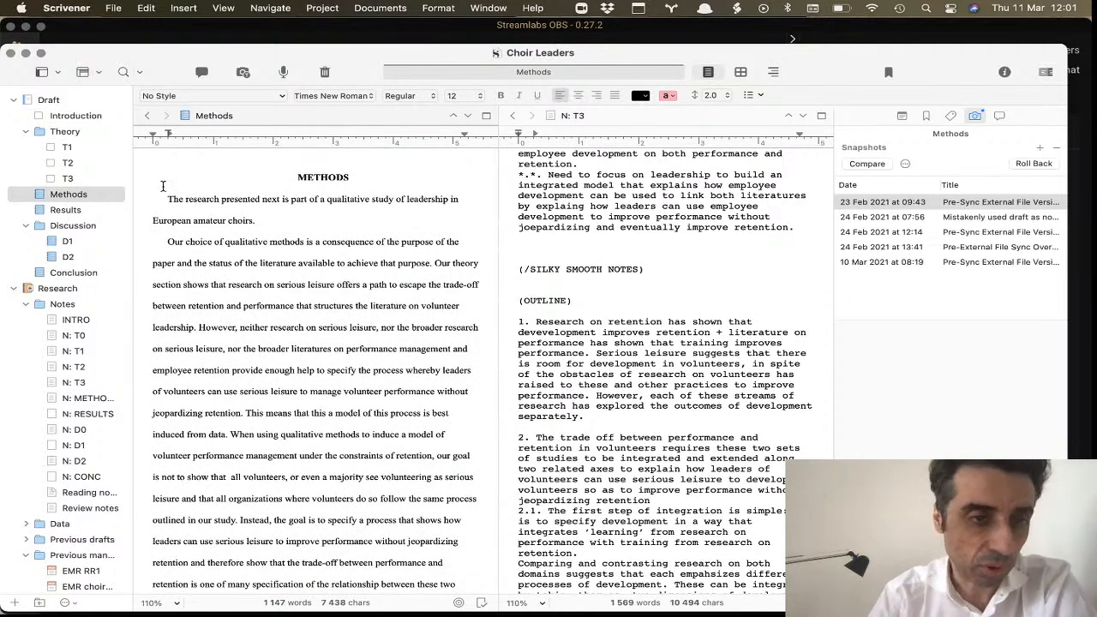
left_click_drag(163, 190, 224, 318)
scroll(223, 315, "down", 2)
scroll(222, 316, "down", 15)
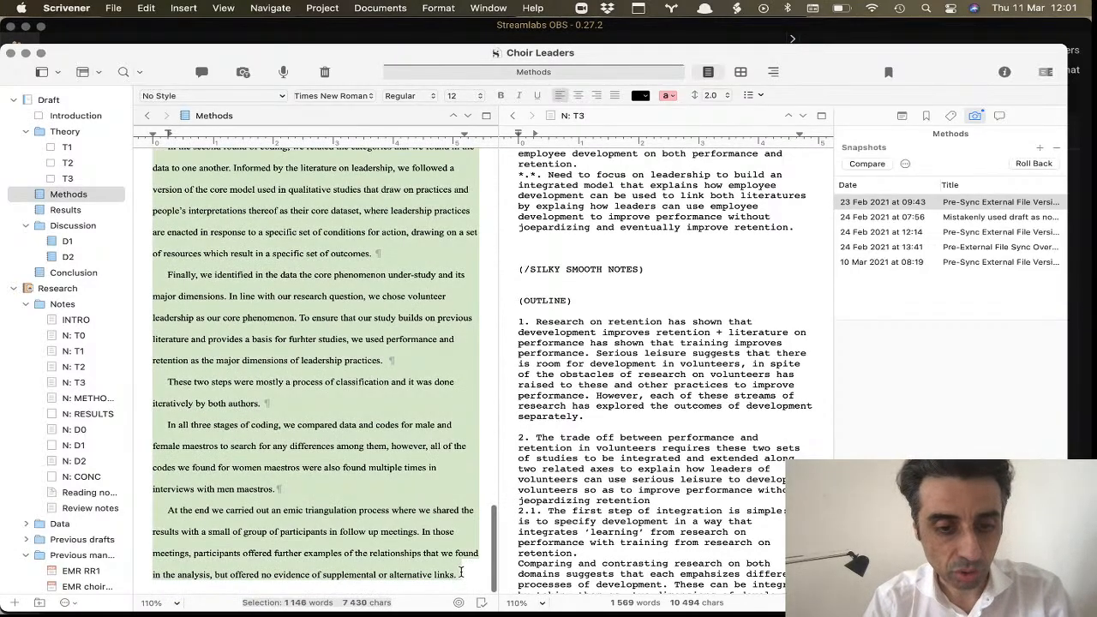
left_click(459, 574, "shift")
key("super+c")
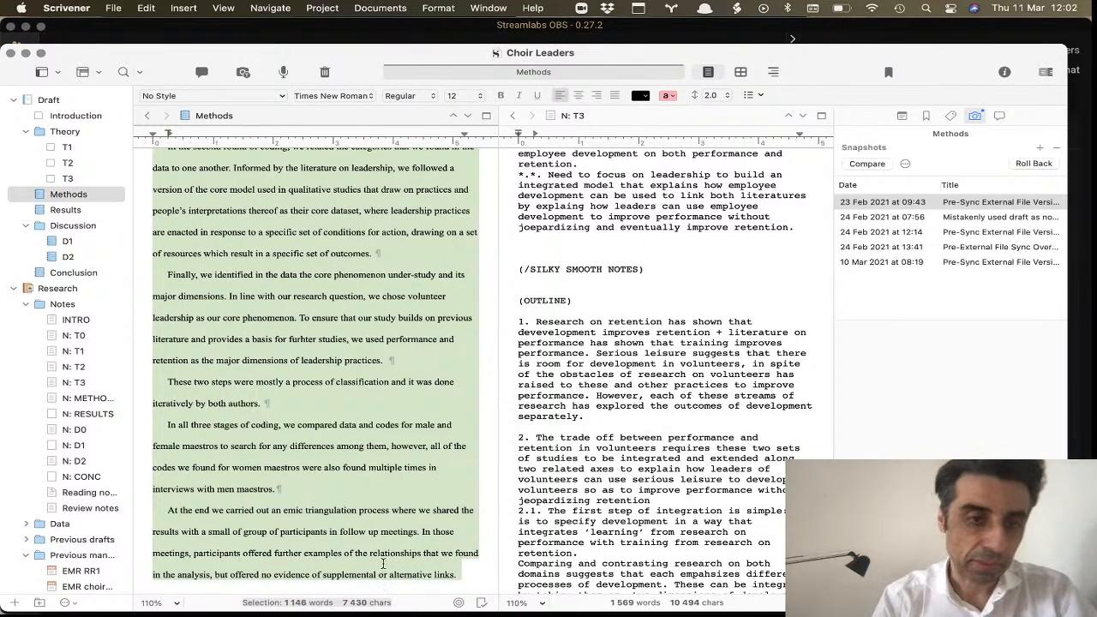
key("super+c")
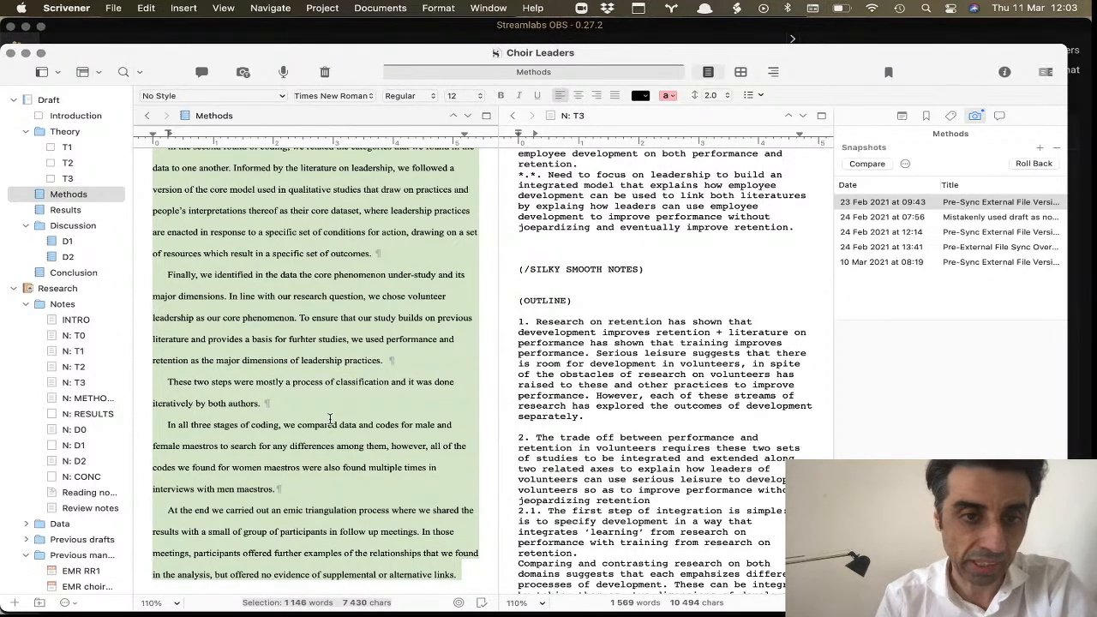
- Switch to Hemingway Editor and paste the copied Methods text into the empty document
key("ctrl+Up")
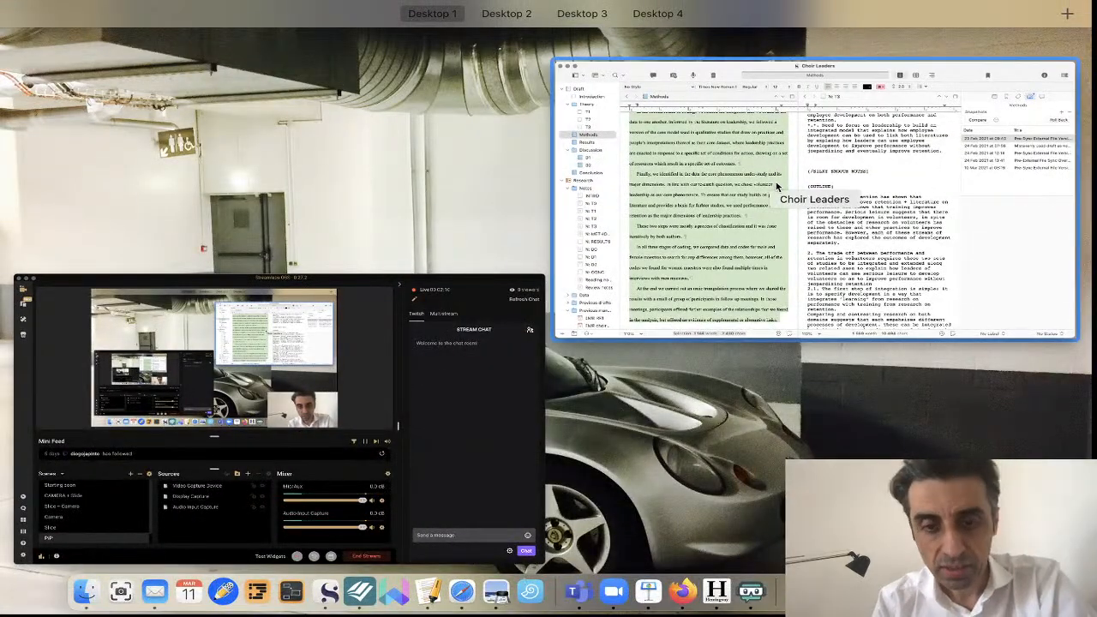
left_click(778, 186)
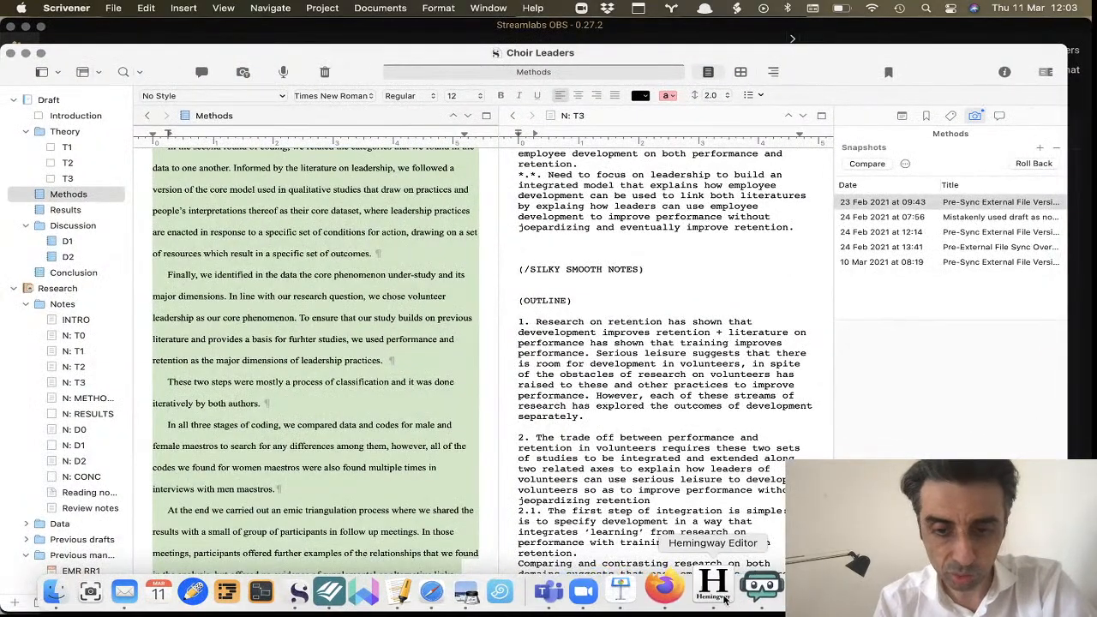
left_click(722, 598)
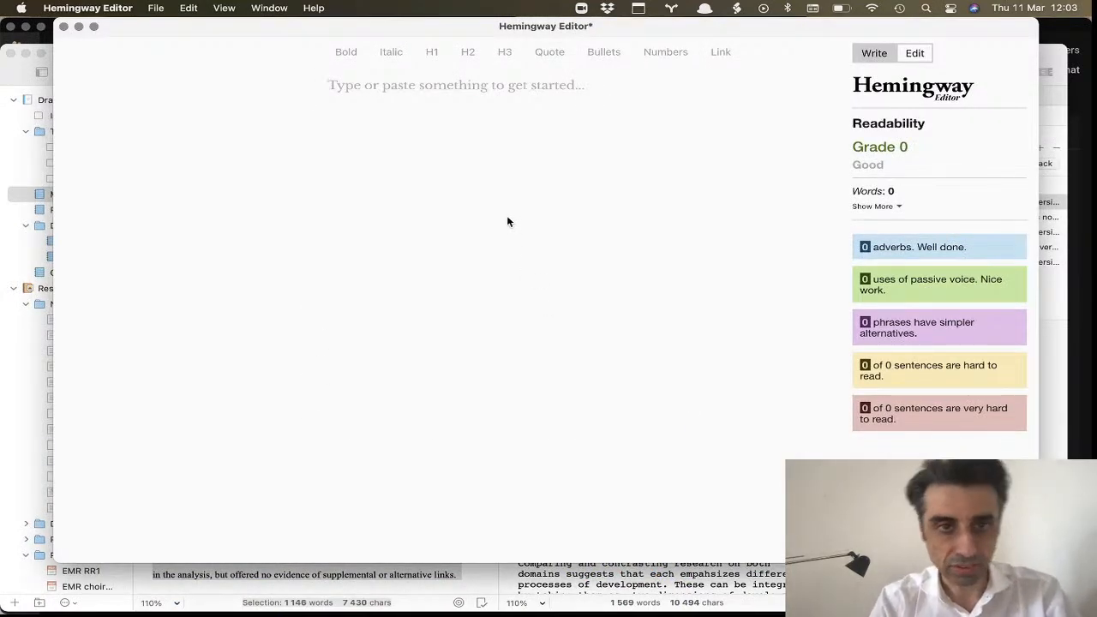
key("super+v")
scroll(506, 217, "up", 5)
scroll(508, 217, "up", 5)
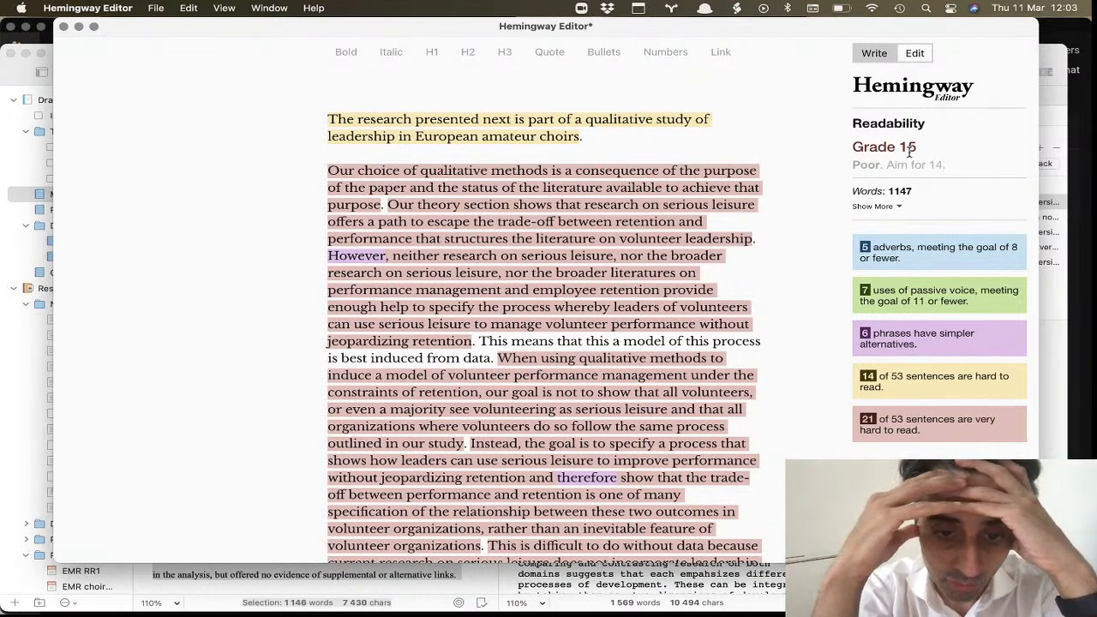
- Examine the readability highlights throughout the pasted Methods text, from the introduction to the final paragraph
scroll(936, 231, "down", 5)
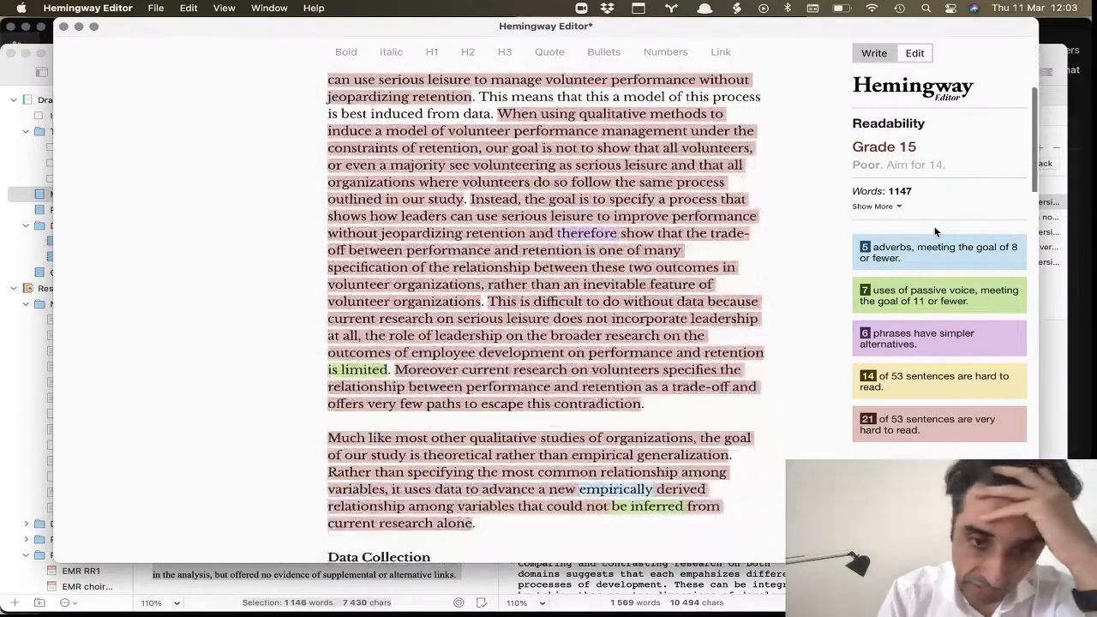
scroll(936, 232, "down", 20)
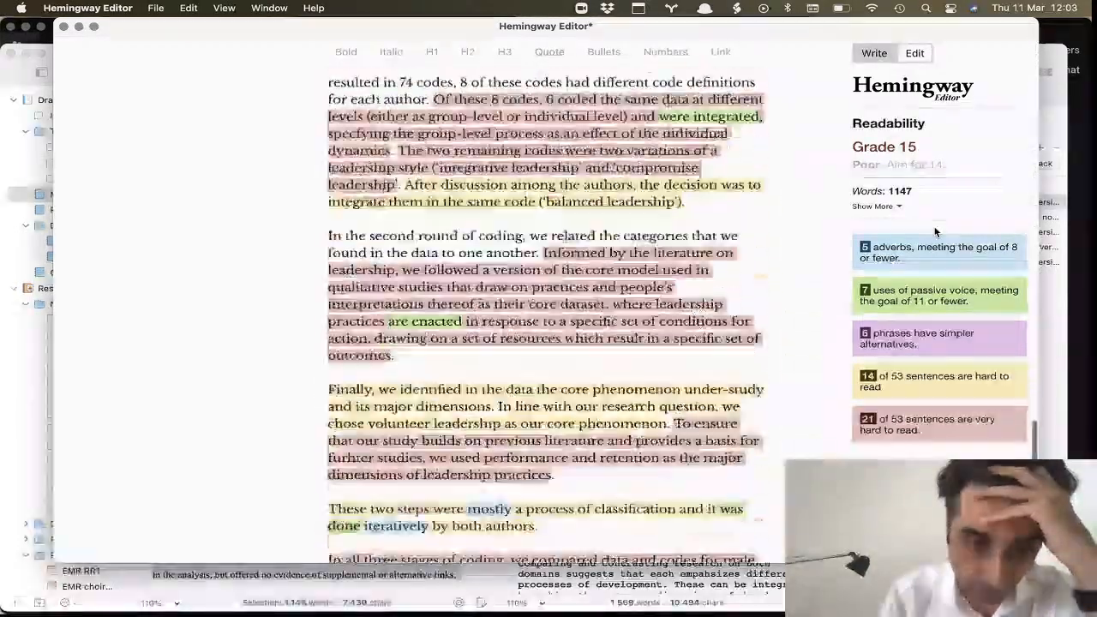
scroll(935, 231, "down", 3)
scroll(936, 231, "up", 20)
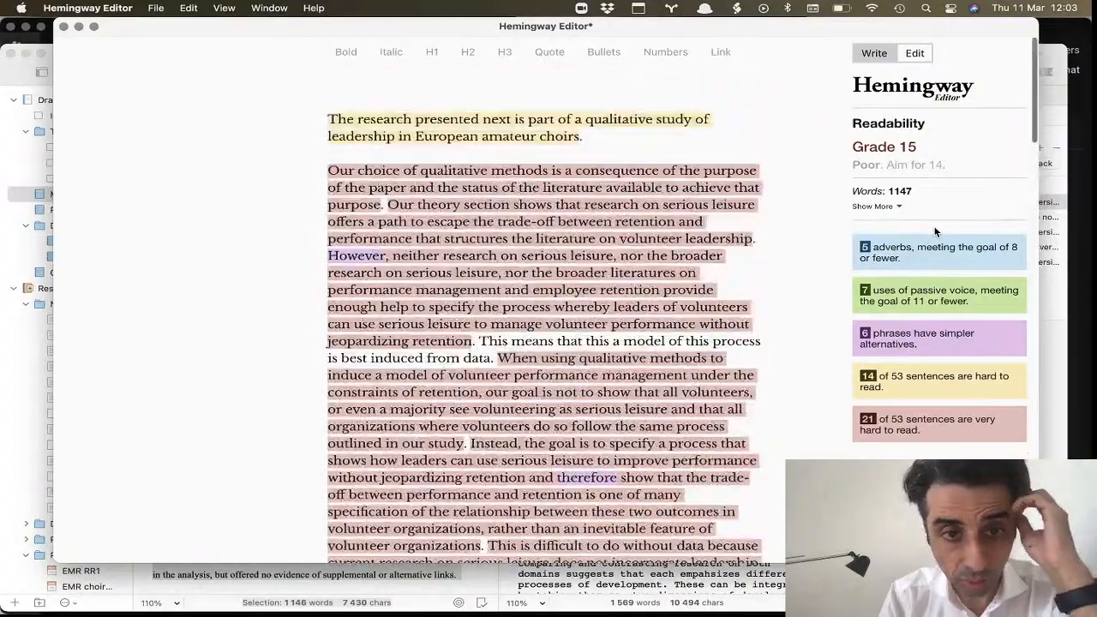
scroll(936, 232, "down", 10)
scroll(936, 231, "up", 8)
scroll(936, 231, "down", 3)
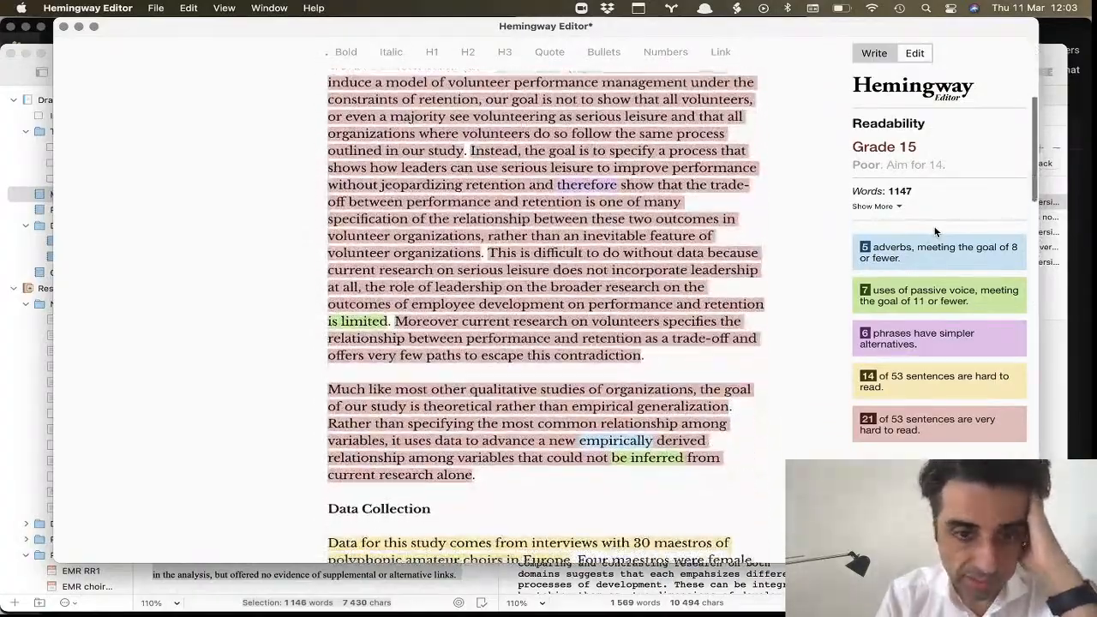
scroll(936, 231, "down", 1)
scroll(691, 264, "up", 1)
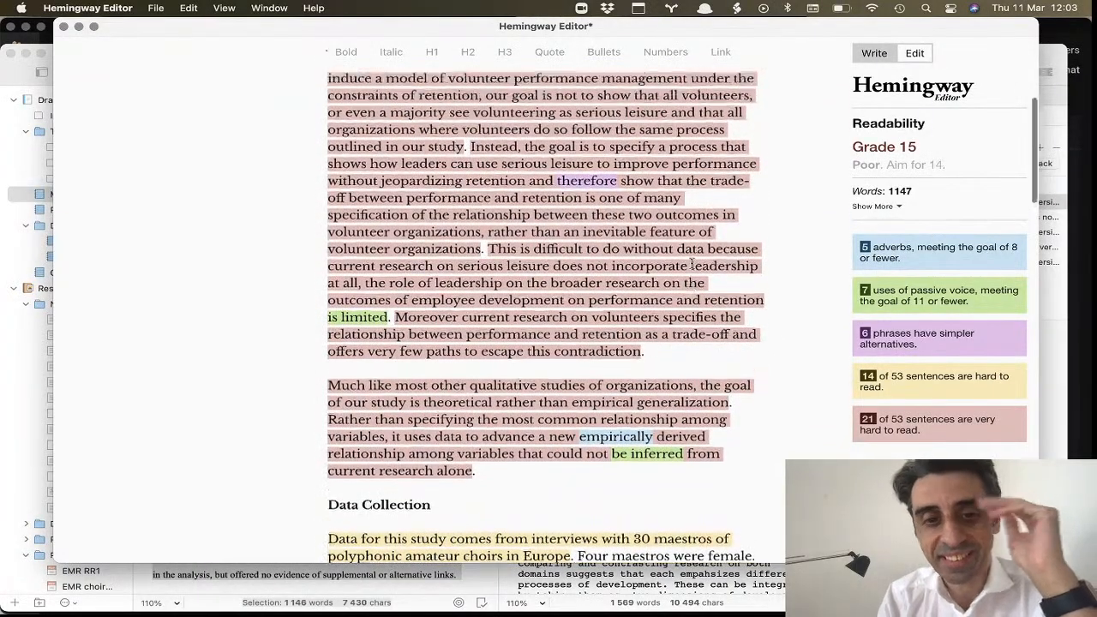
scroll(692, 264, "down", 15)
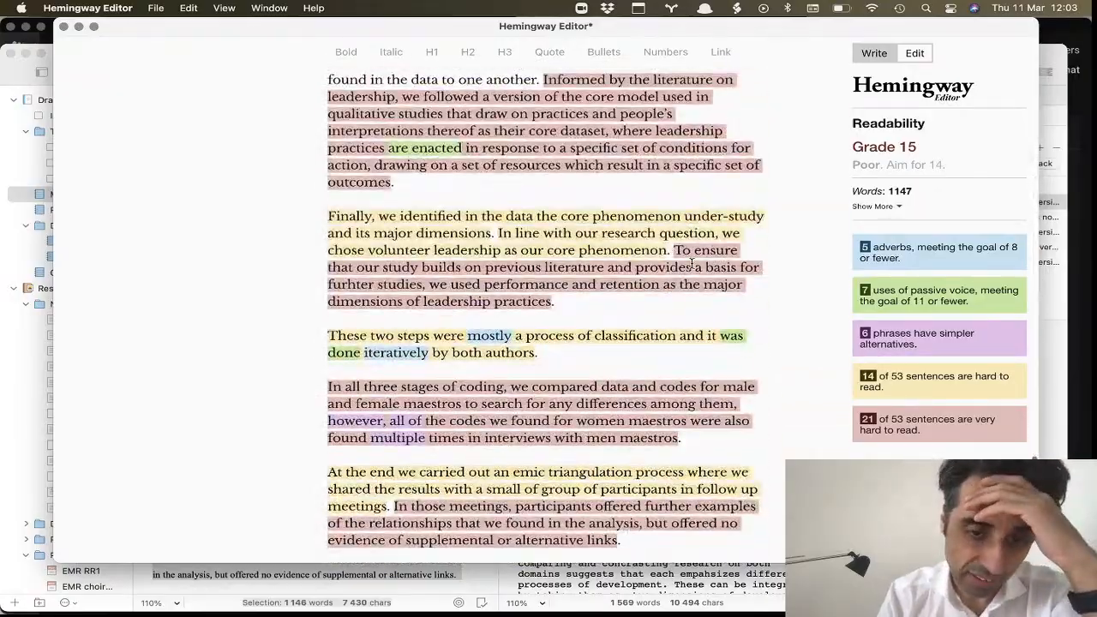
scroll(692, 264, "up", 15)
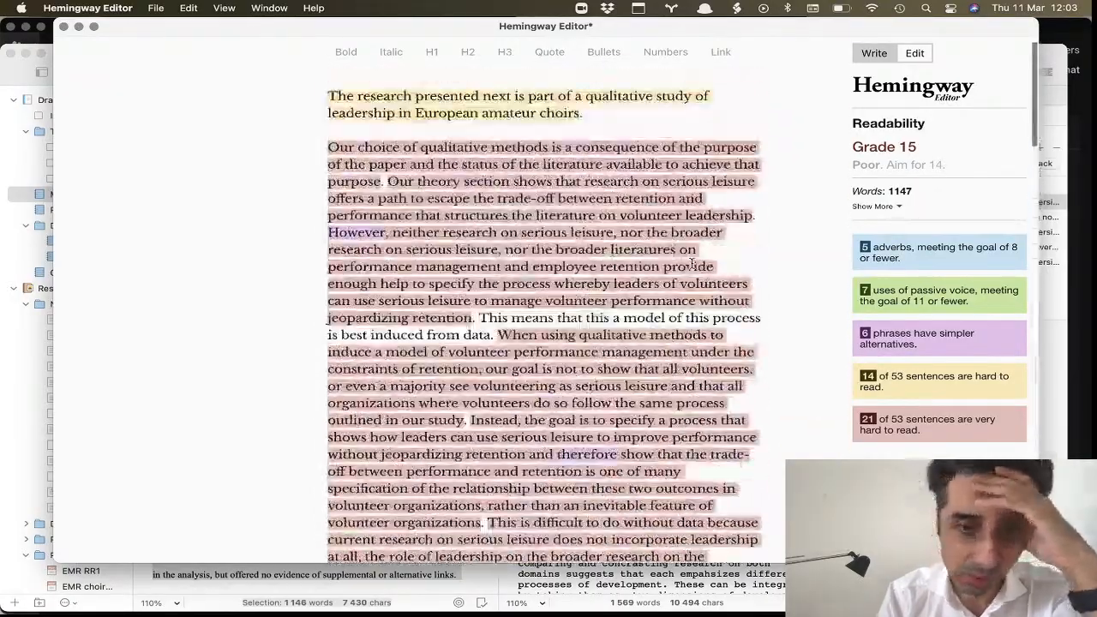
scroll(692, 264, "down", 10)
scroll(691, 264, "up", 8)
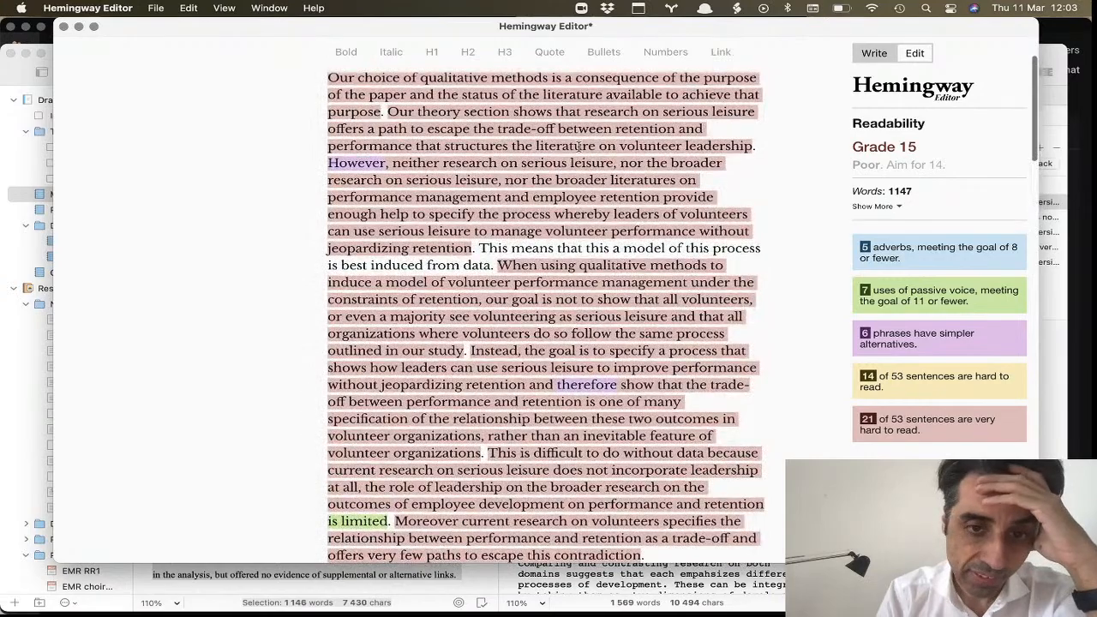
scroll(611, 222, "down", 6)
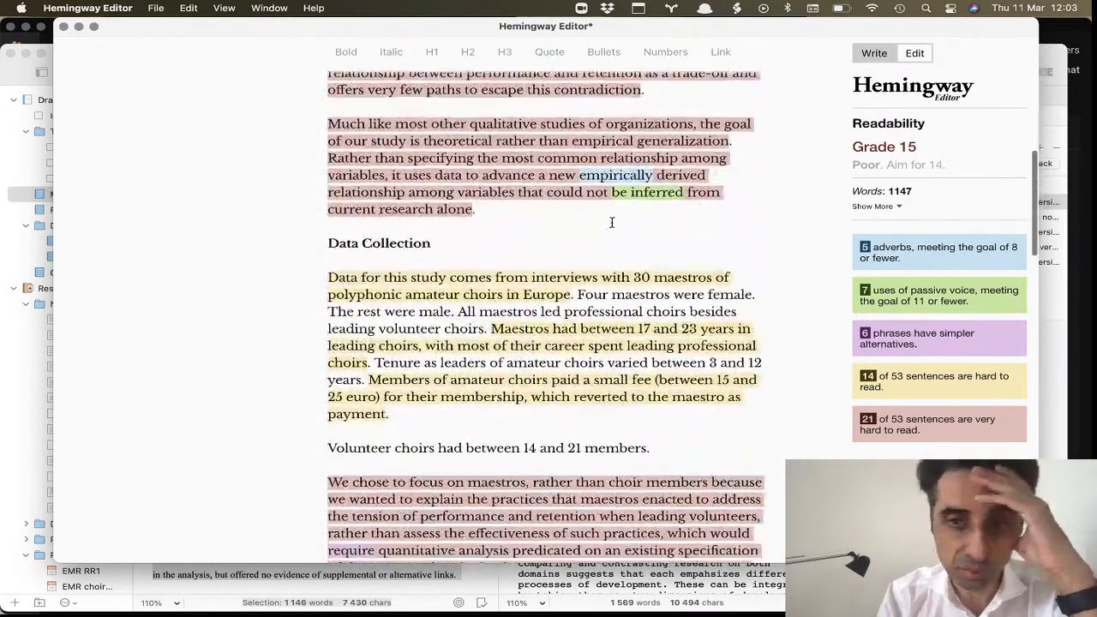
scroll(611, 222, "up", 7)
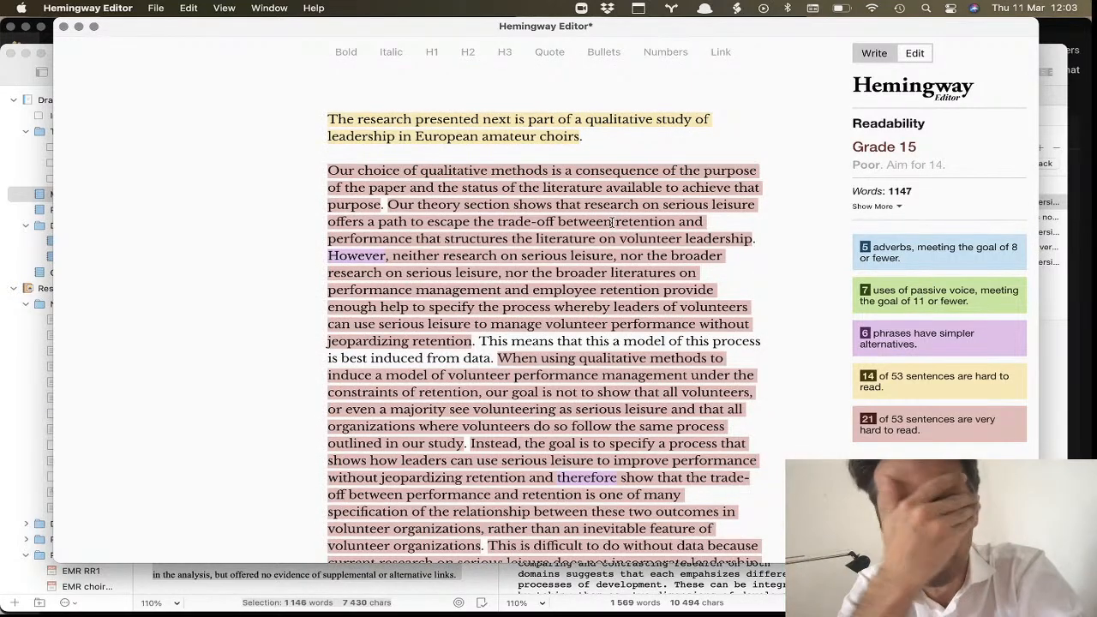
scroll(611, 222, "down", 7)
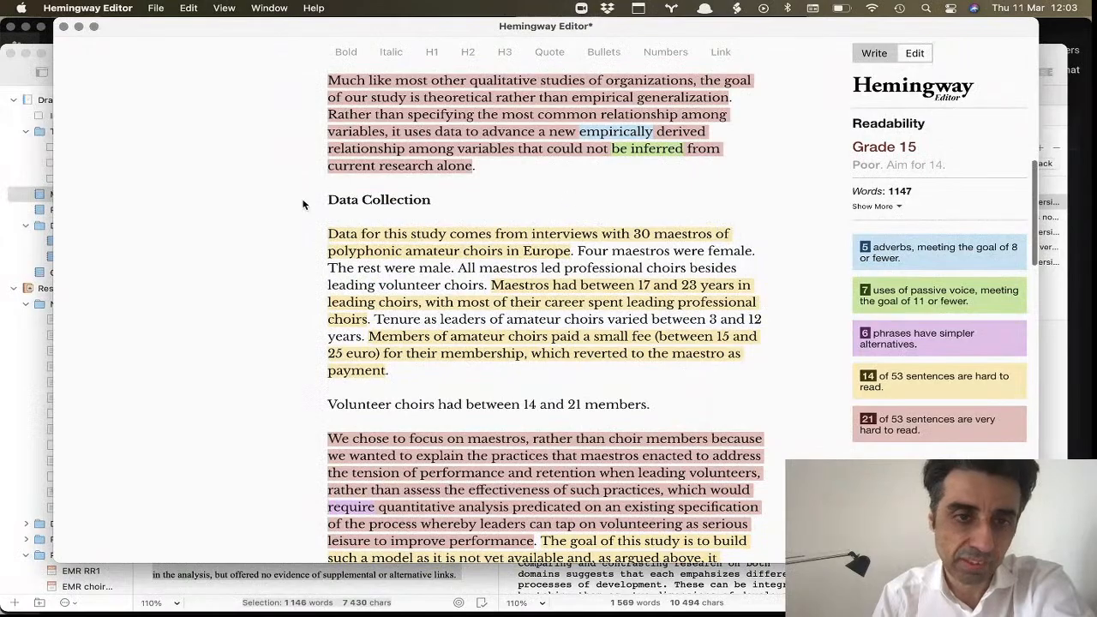
- Try removing everything from the "Data Collection" heading to the end of the text, and undo the removal
double_click(328, 197)
scroll(563, 310, "down", 15)
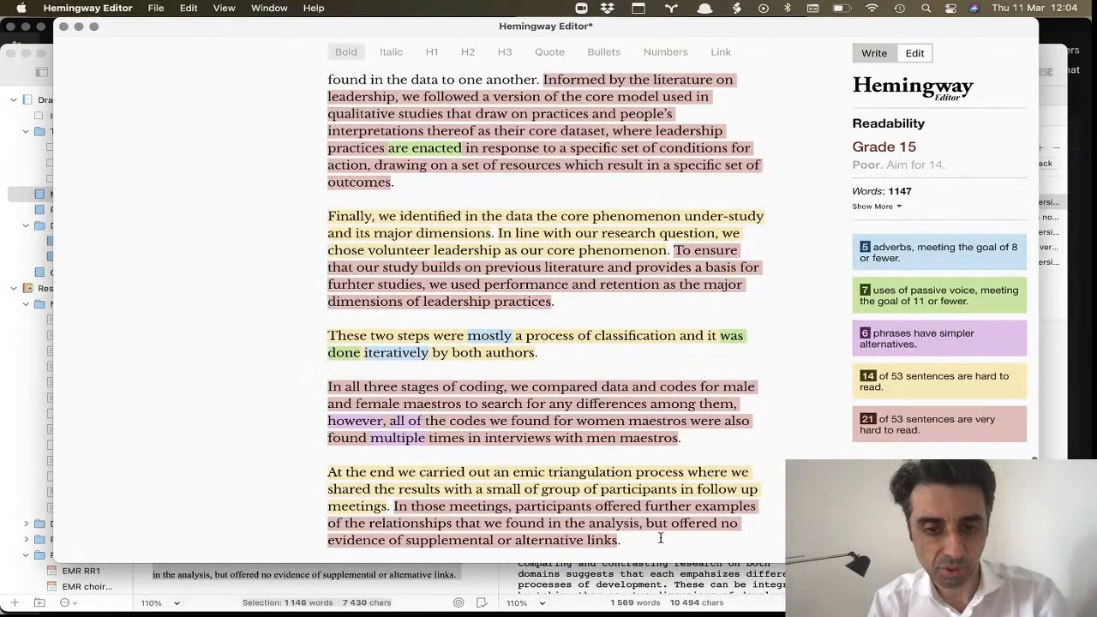
key("super+a")
key("super+v")
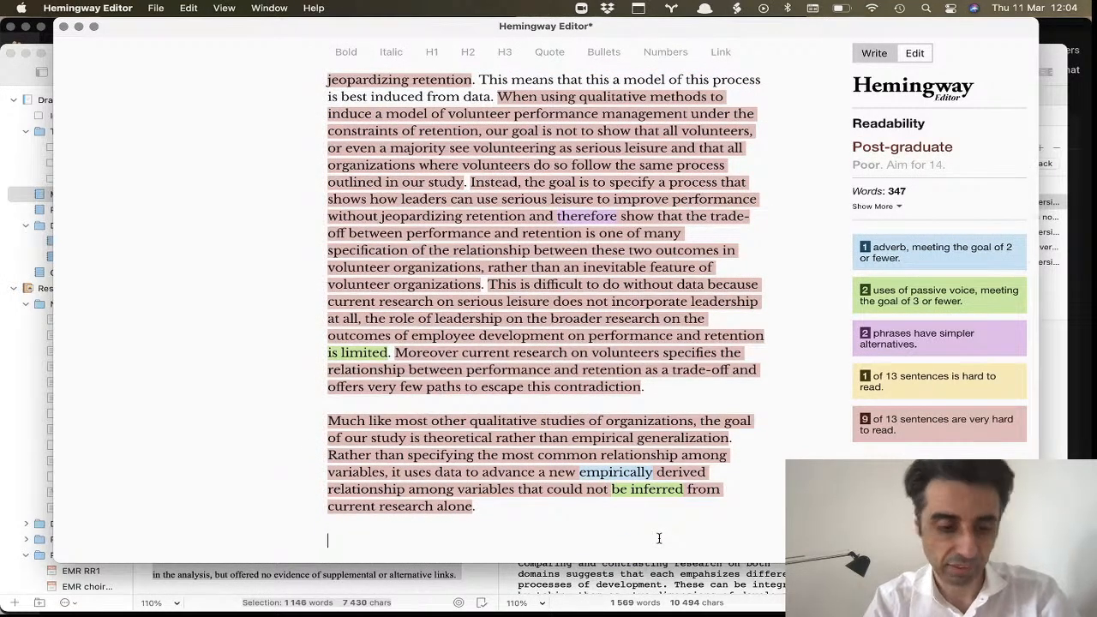
key("super+z")
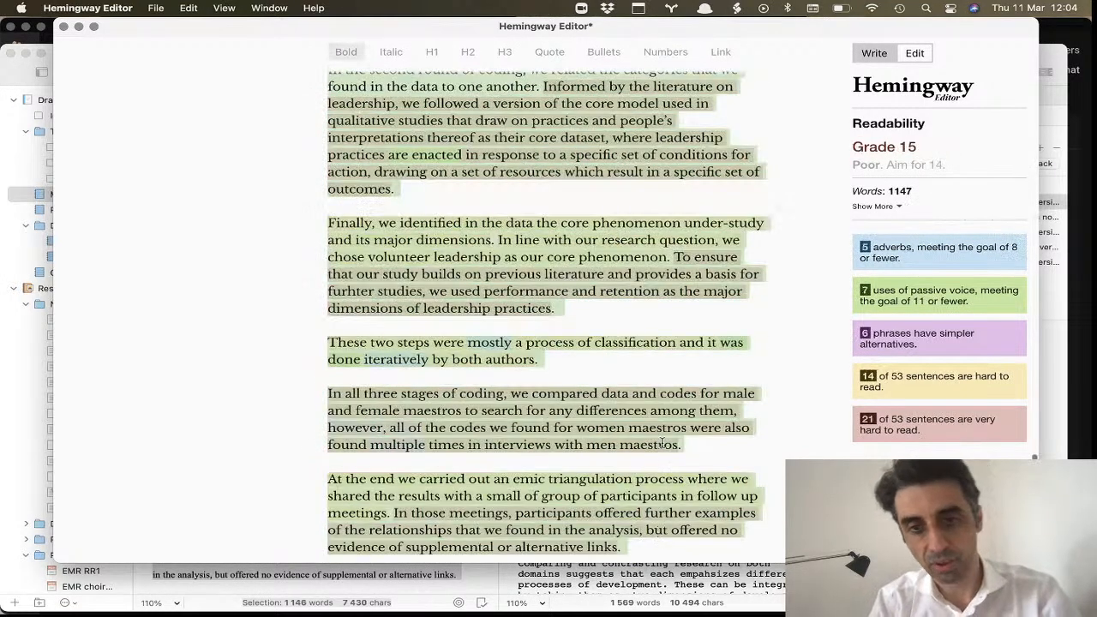
- Reword the second paragraph's opening as "Our choice of qualitative methods is based on two factors. One is the purpose of the paper"
scroll(655, 410, "up", 15)
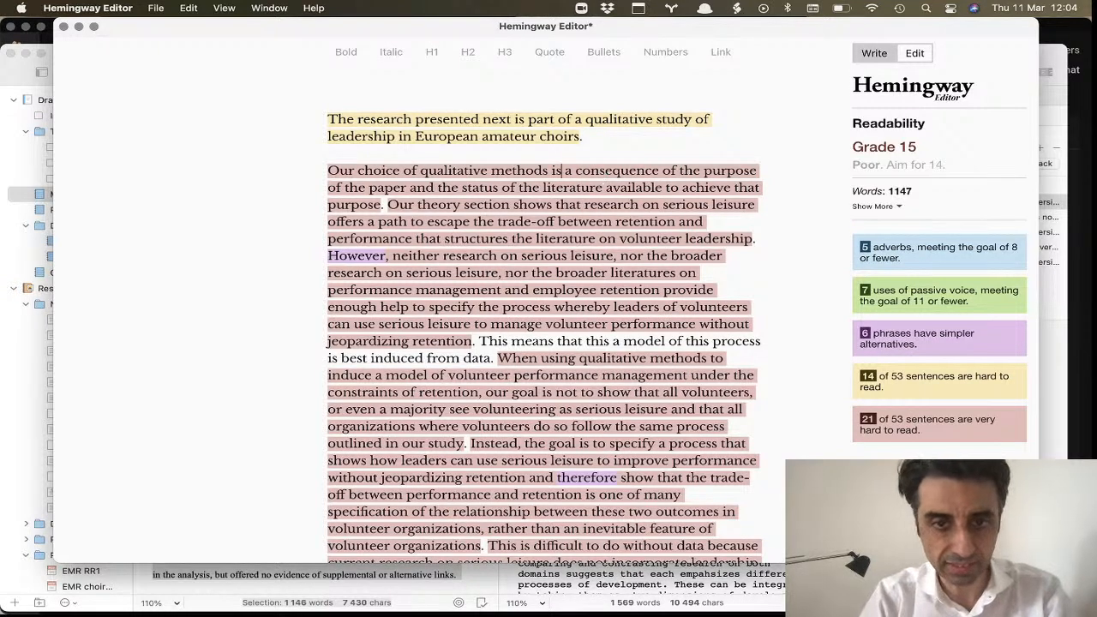
type("based on")
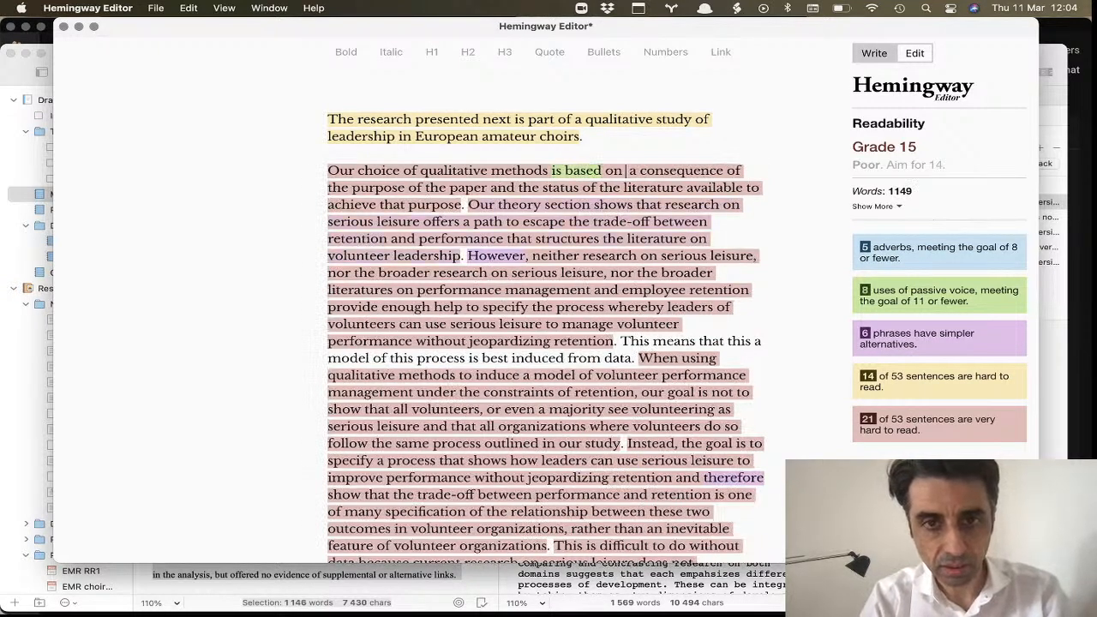
type(" two factos")
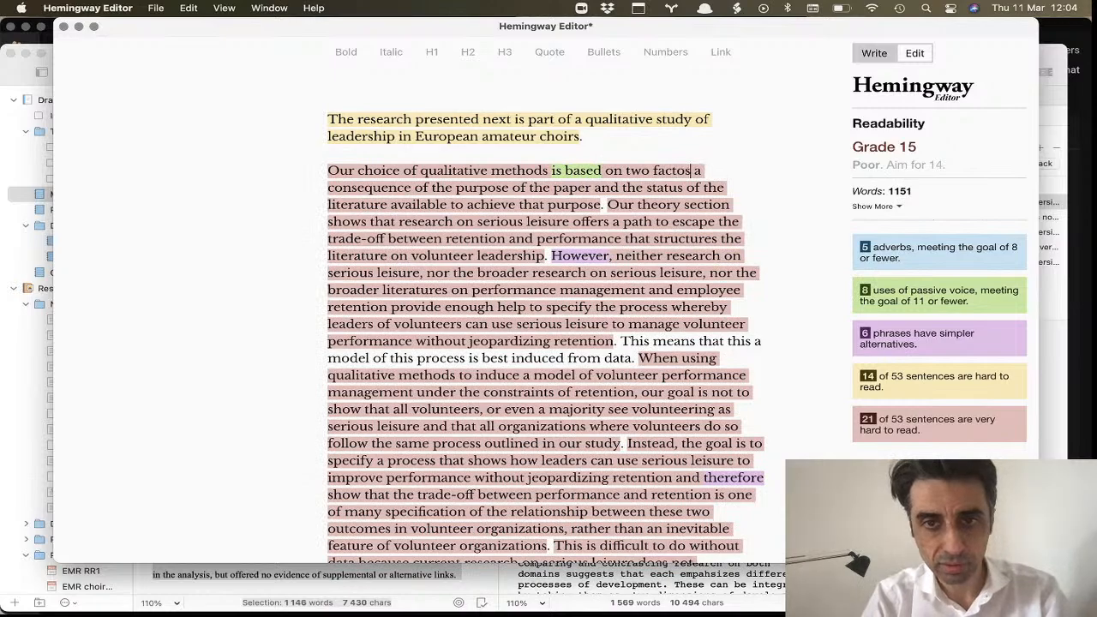
key("BackSpace")
type("rs. One")
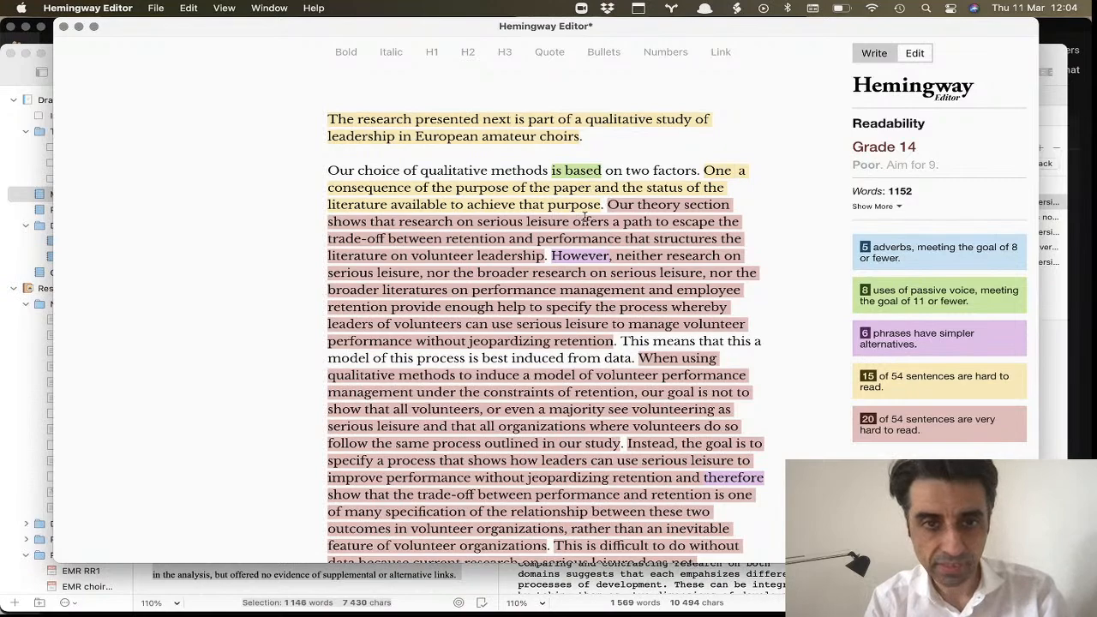
left_click(431, 187, "shift")
type("is based on two factors. One is")
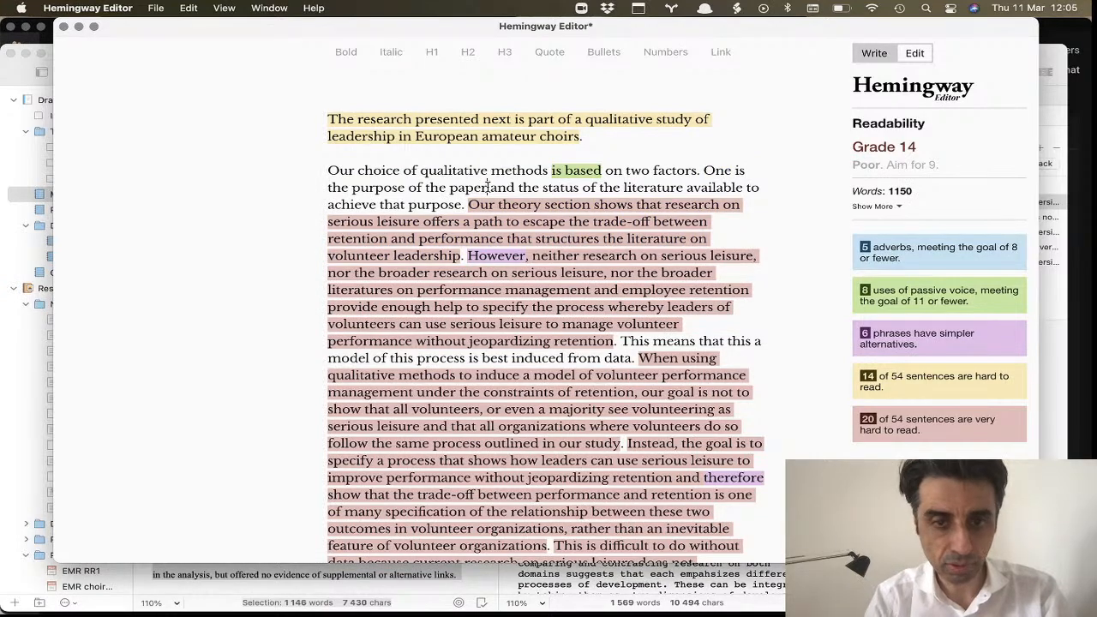
- Split the sentence after "the purpose of the paper" and start the new one with "The other is the status of the literature"
left_click(489, 187)
type(". The other")
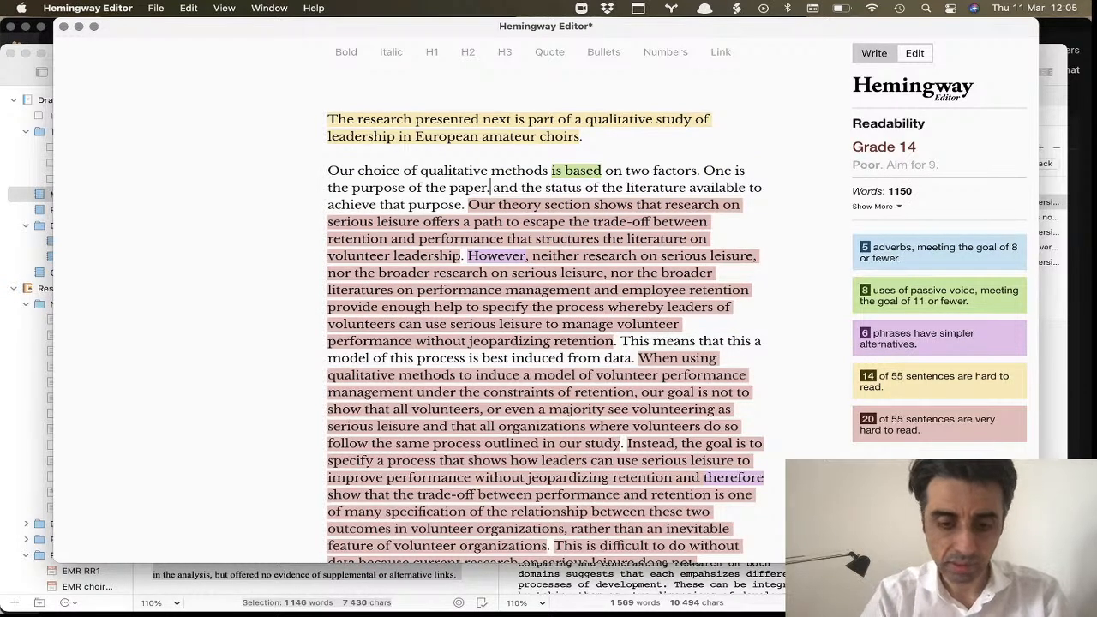
type(" is")
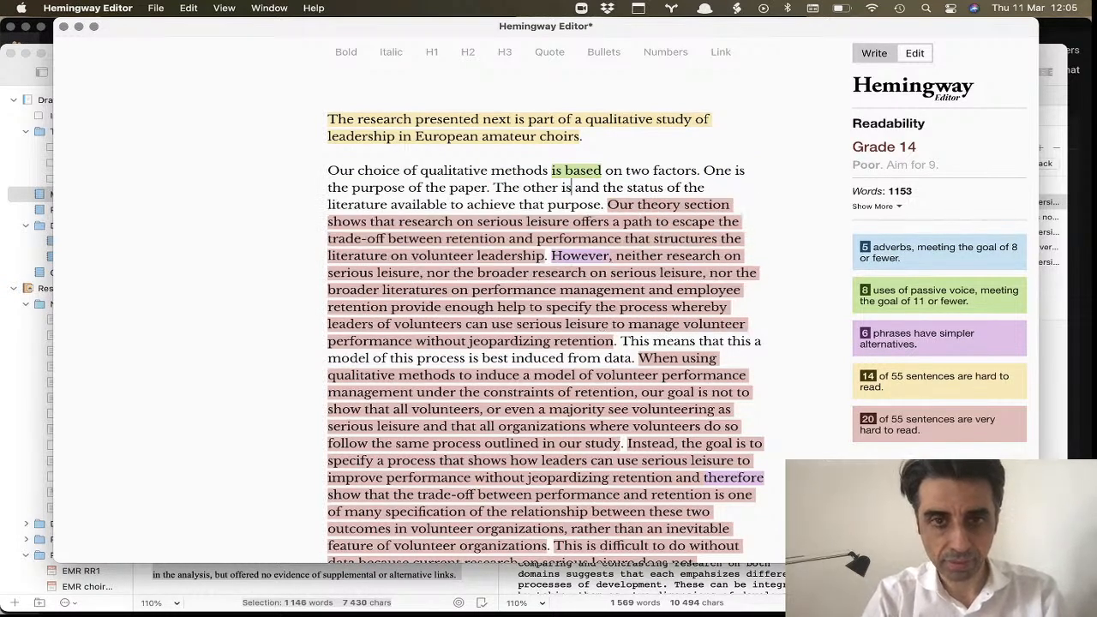
key("BackSpace")
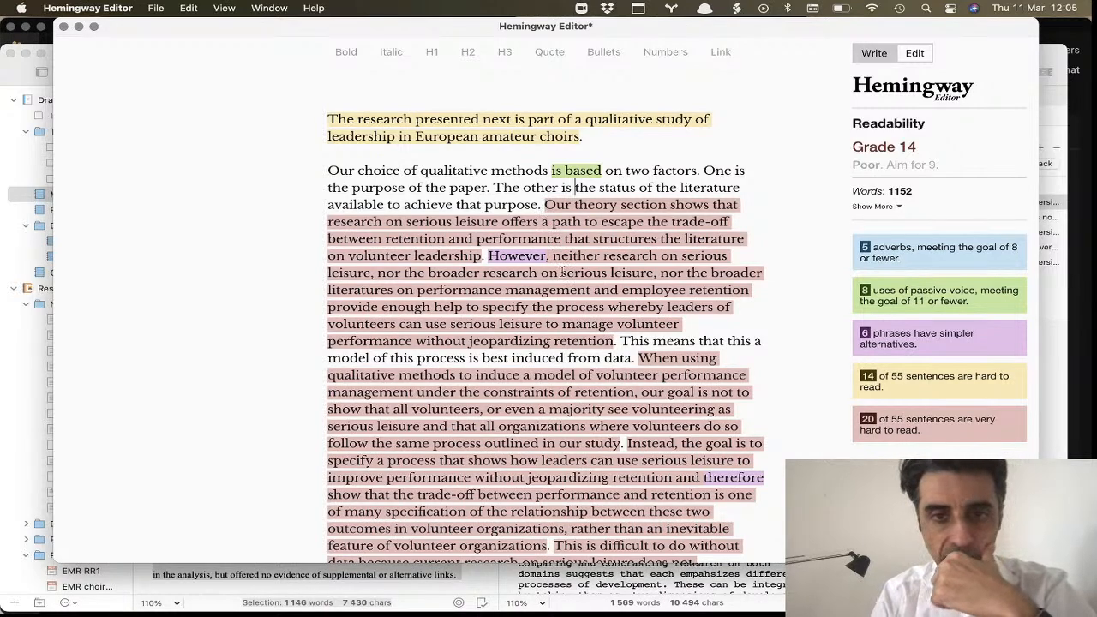
- Replace the "neither research on serious leisure, nor..." list after "However," in the second paragraph with "previous research"
left_click_drag(485, 257, 557, 204)
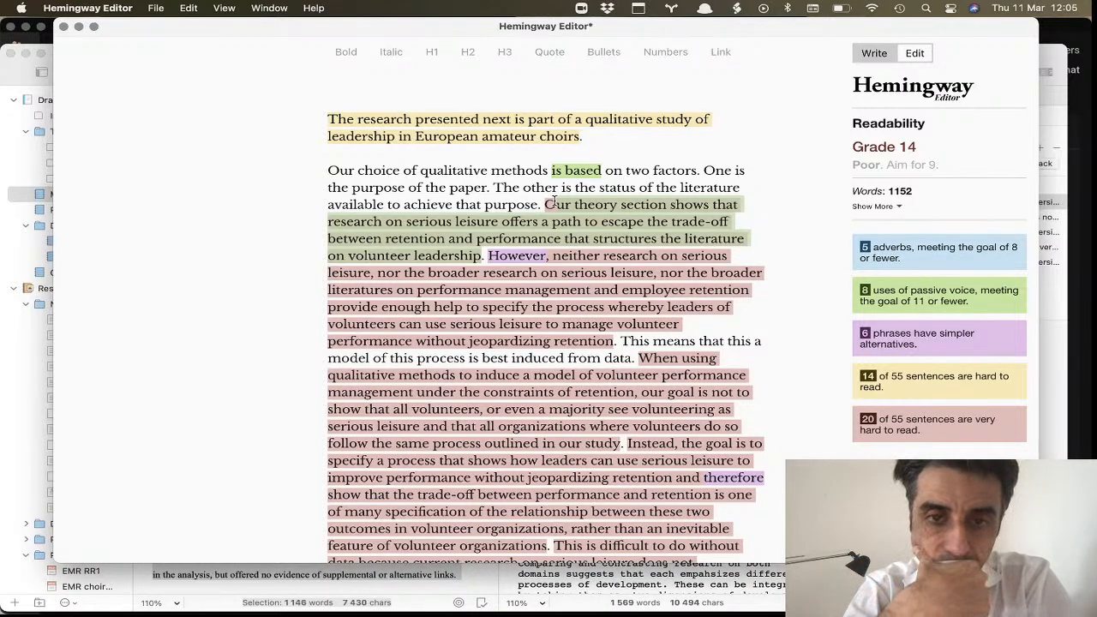
left_click(582, 270)
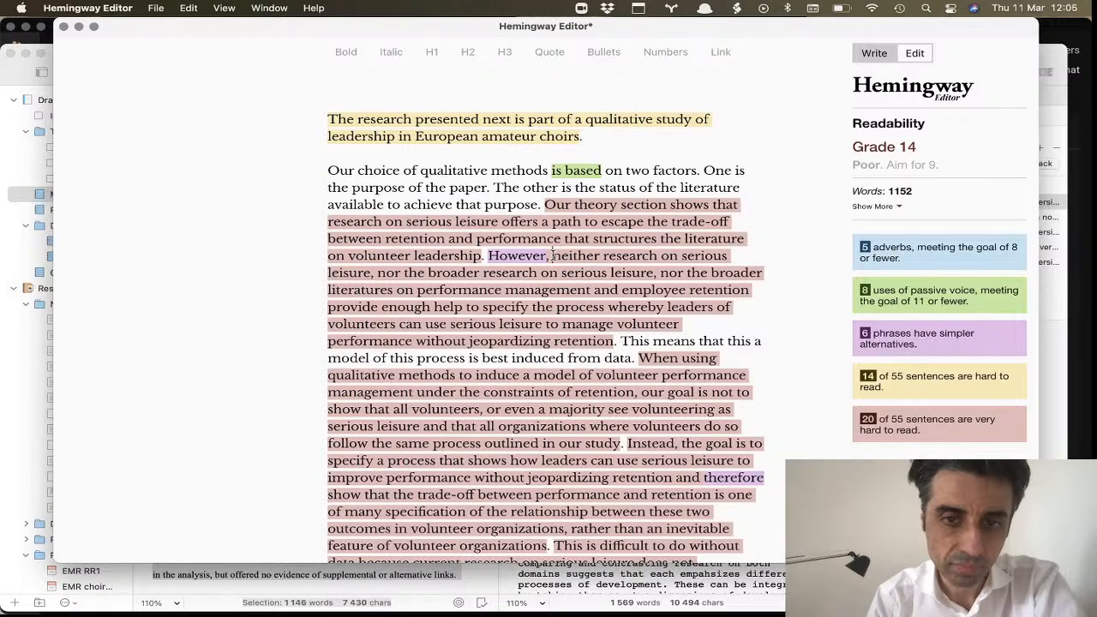
left_click_drag(553, 254, 756, 292)
type("prev")
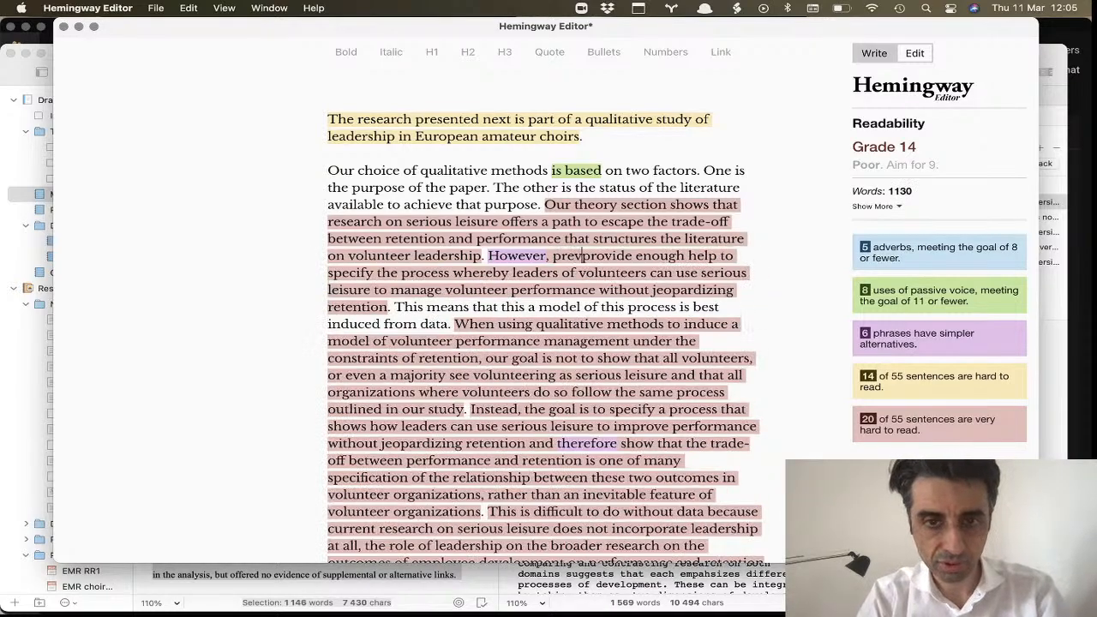
type("ious res")
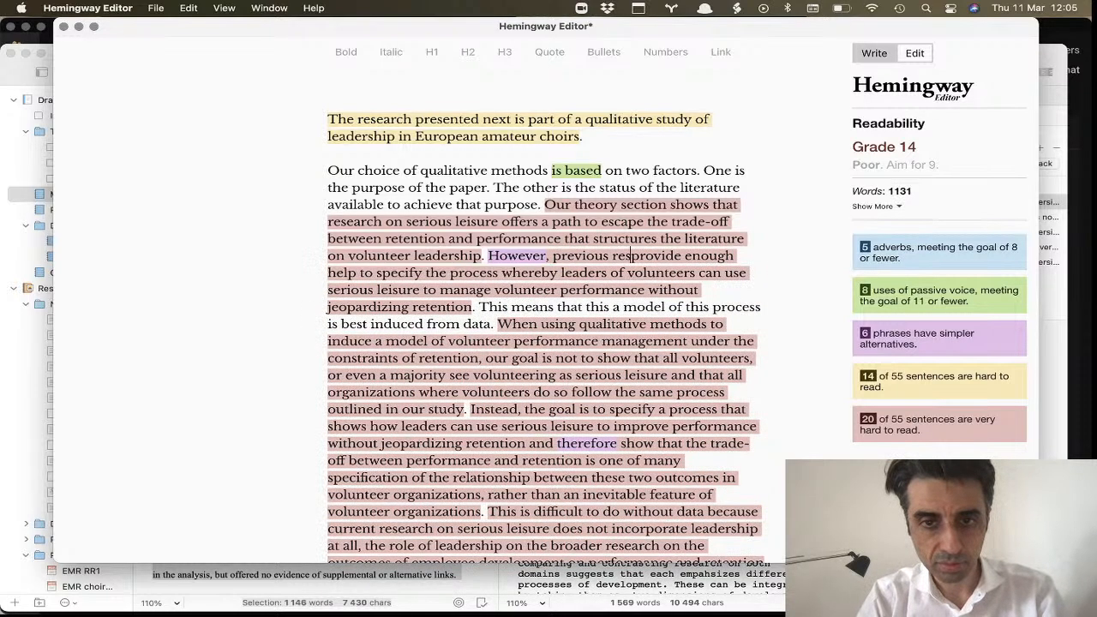
type("ea")
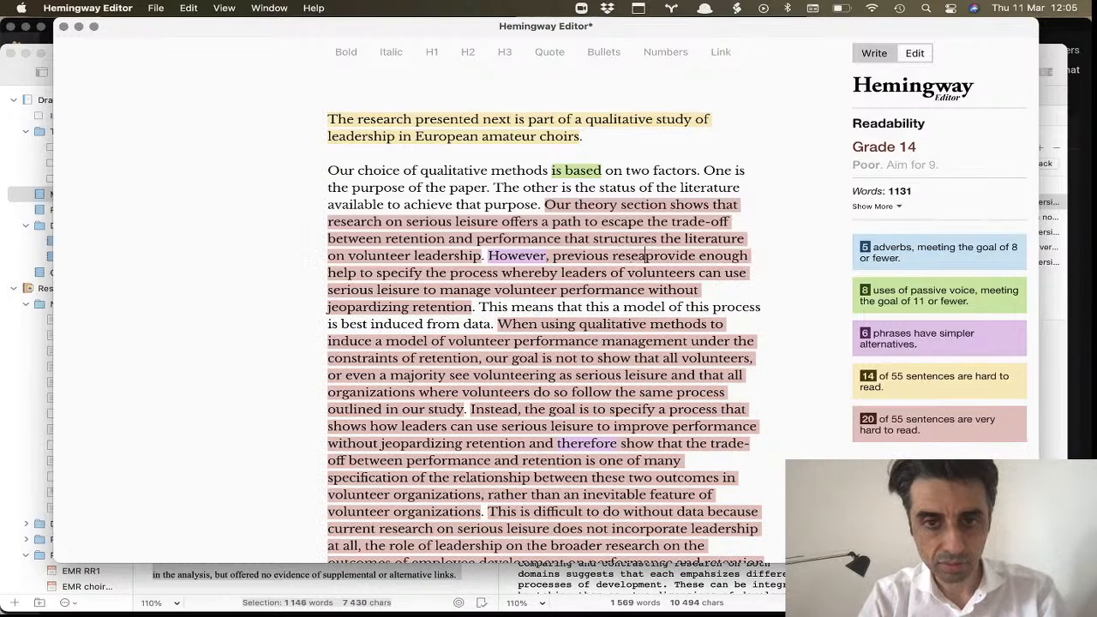
type("rch")
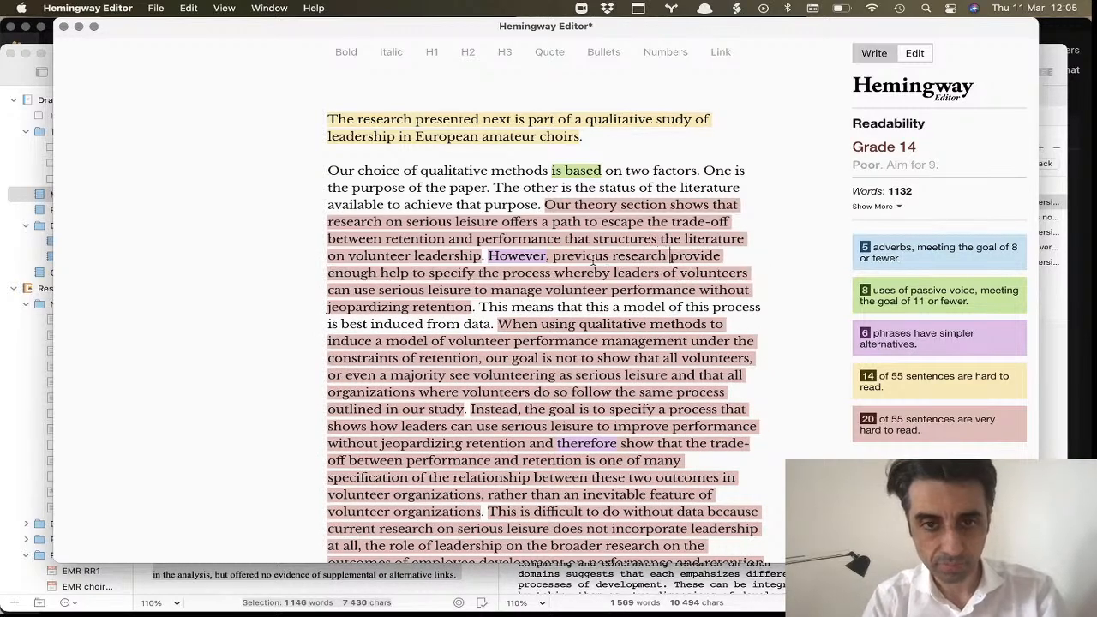
- Reword the subject after "However," so the clause reads "the research that we reviewed does not provide enough help"
double_click(592, 257)
type("the")
left_click(635, 255)
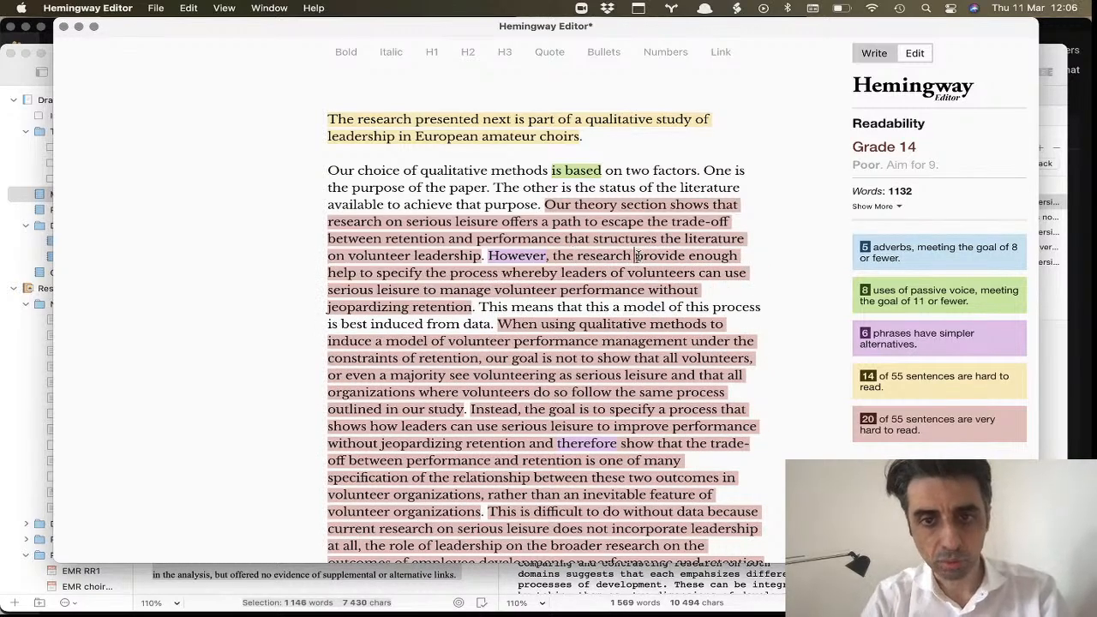
type("that we r")
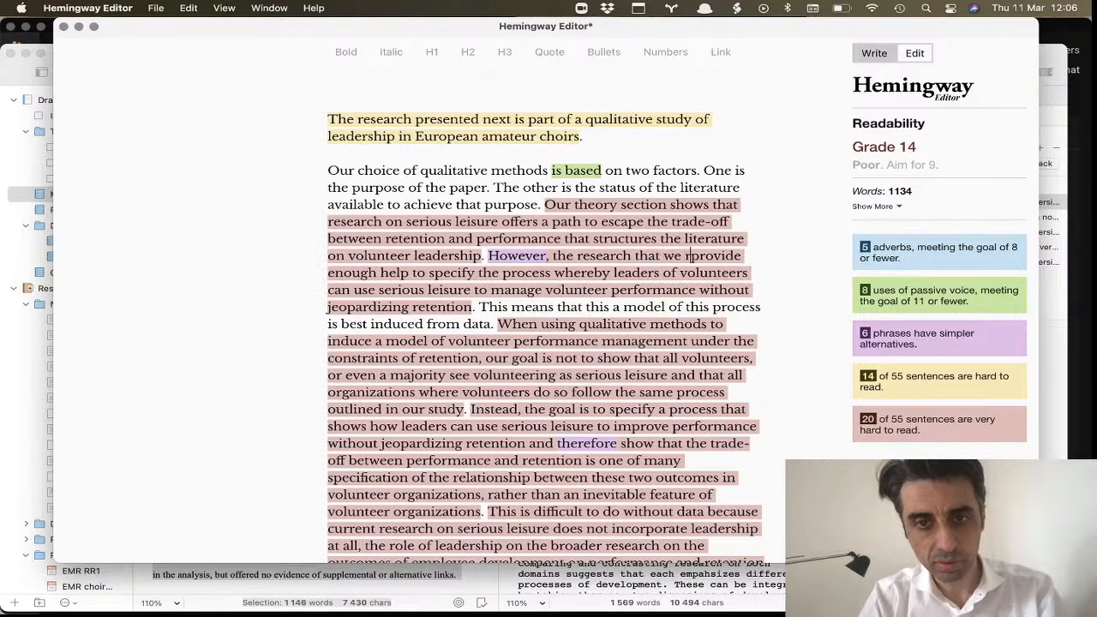
type("evieeprovide enough help to specify the process whereby leaders")
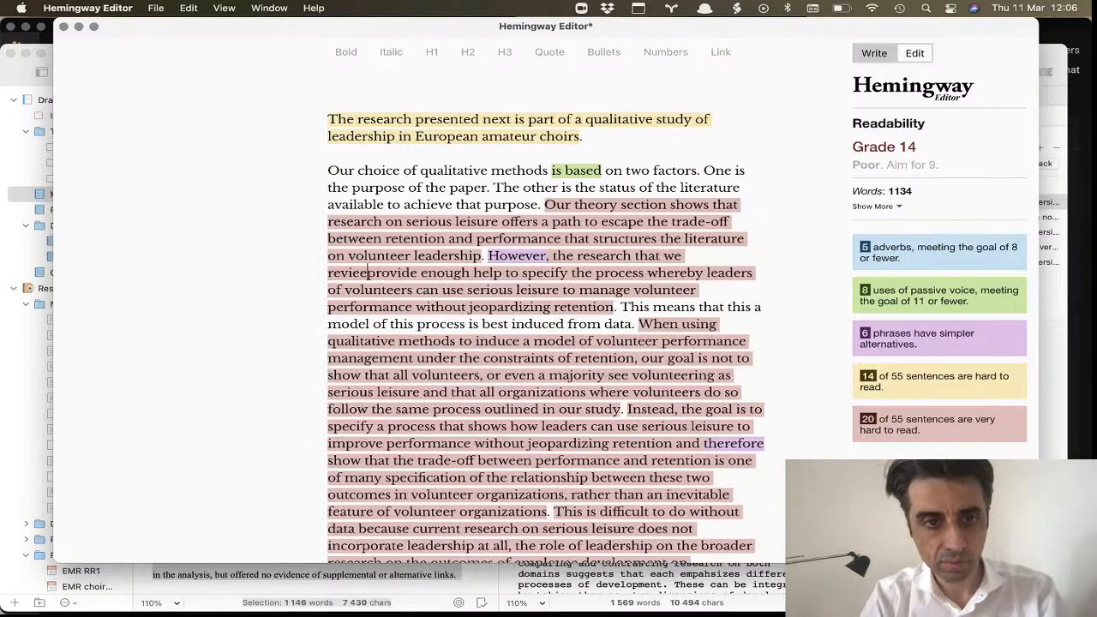
key("BackSpace")
type("wed ")
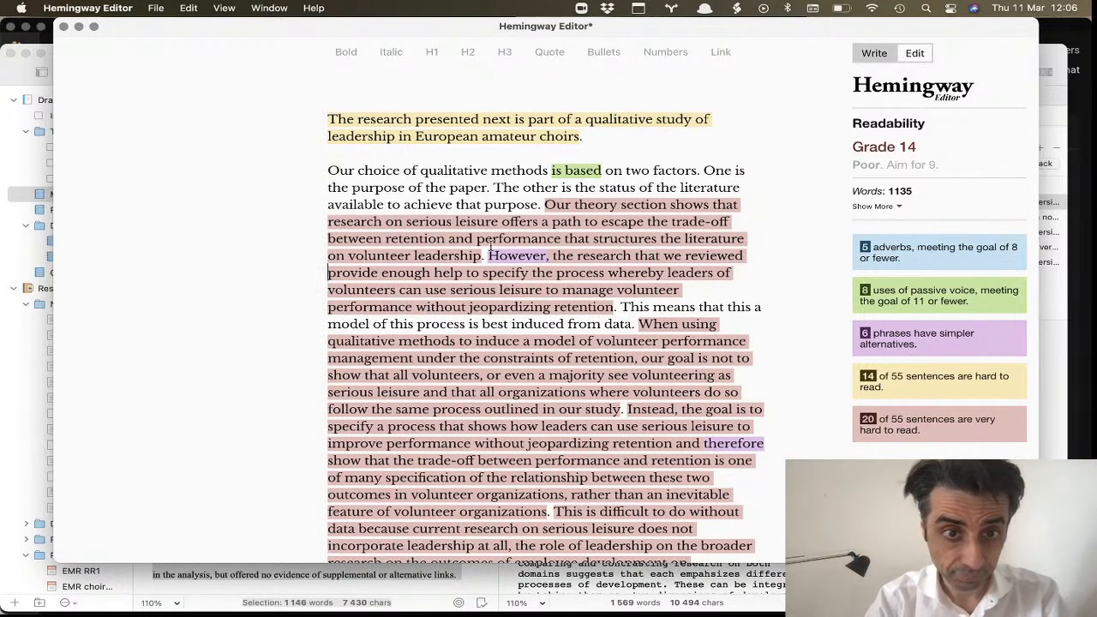
type("does not")
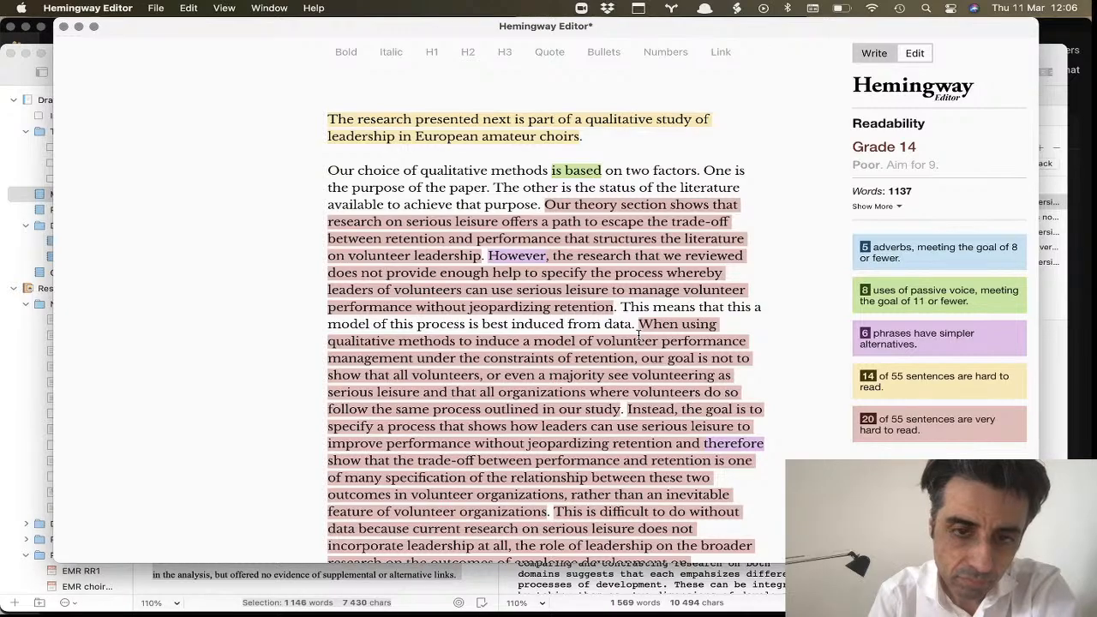
- End the sentence after "our goal is not" with "statistical generalization." and change "statistical" to "empirical"
left_click(737, 359)
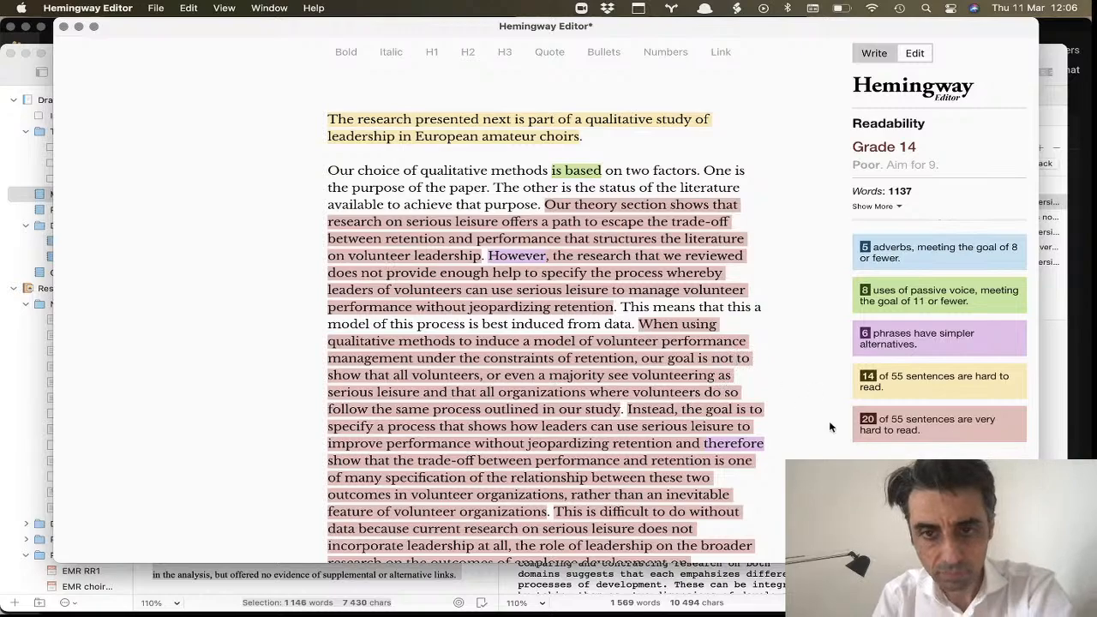
type("stat")
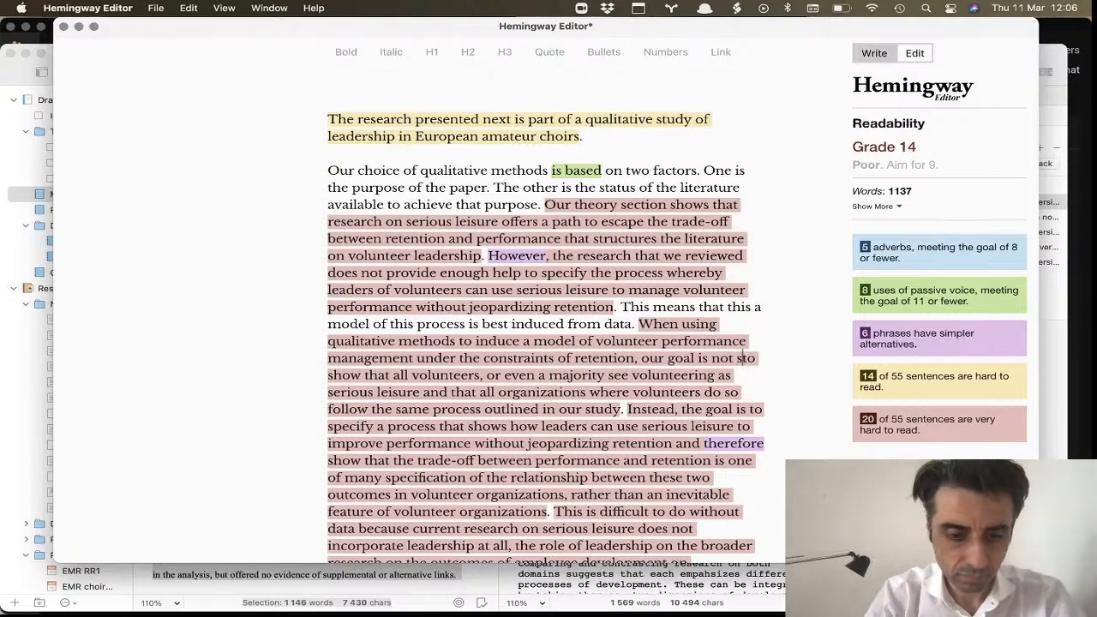
type("istical ge")
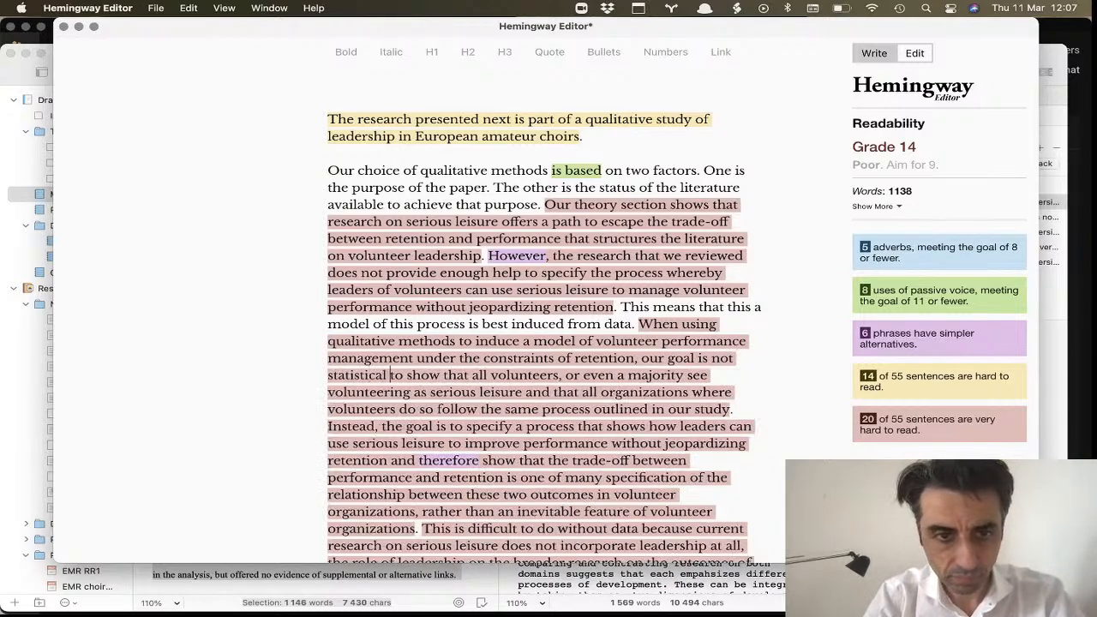
type("neralizati")
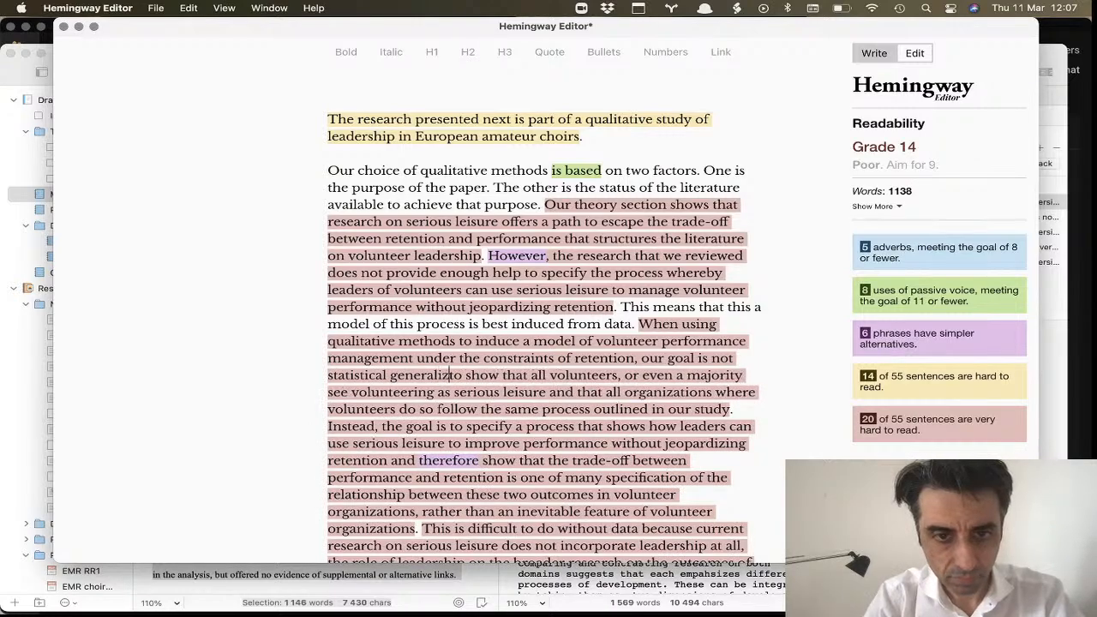
type("on.")
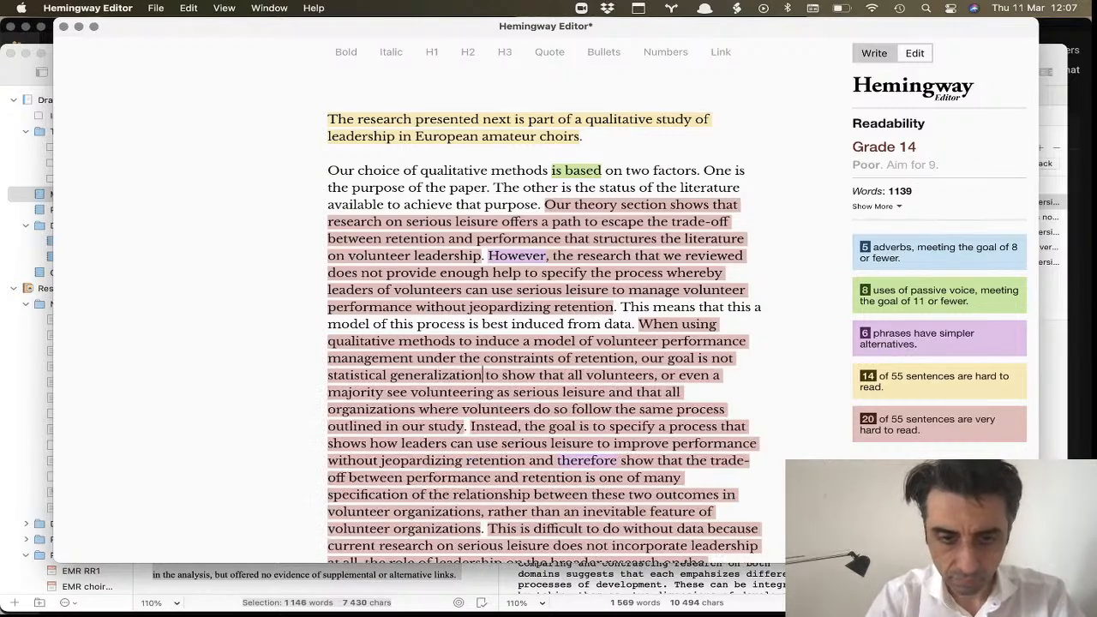
double_click(369, 376)
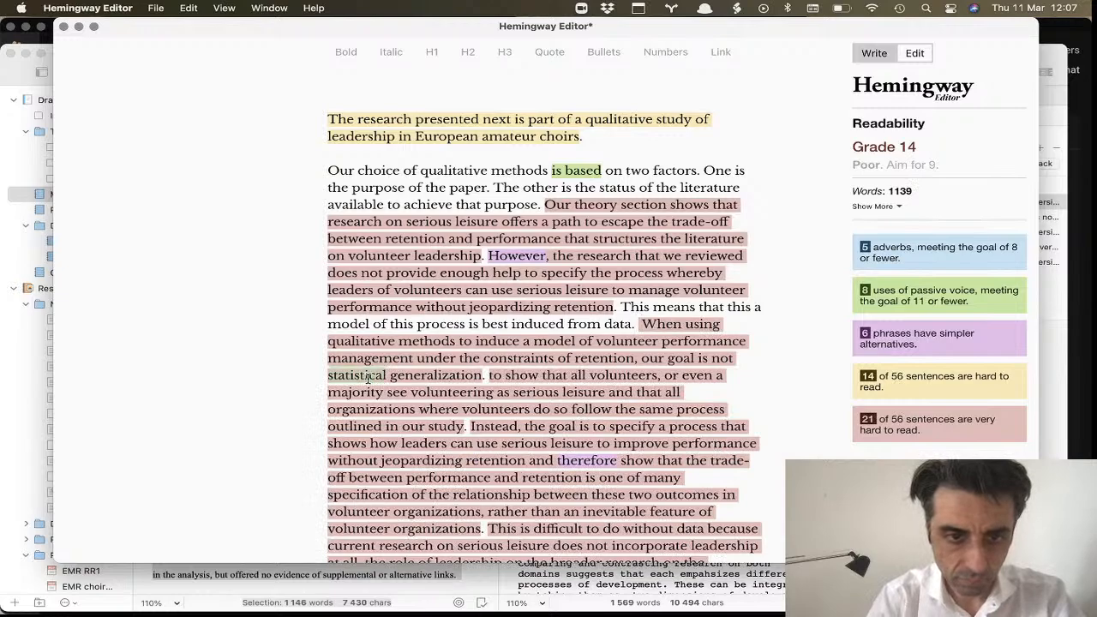
type("empirical")
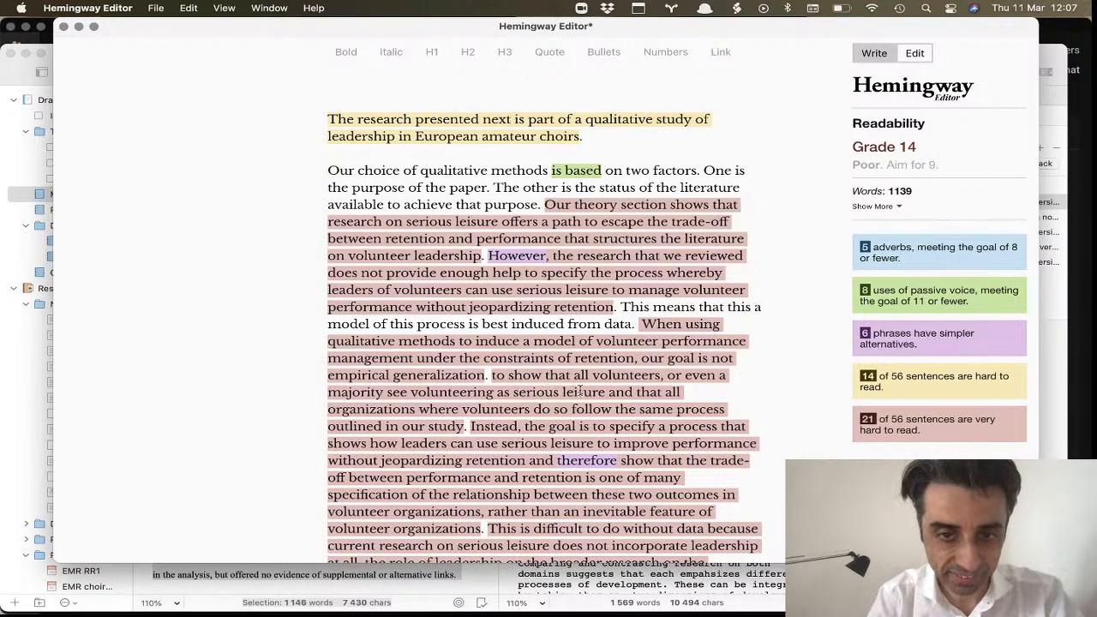
- Start the new sentence before "to show that all volunteers" with "We do not aim"
left_click(494, 377)
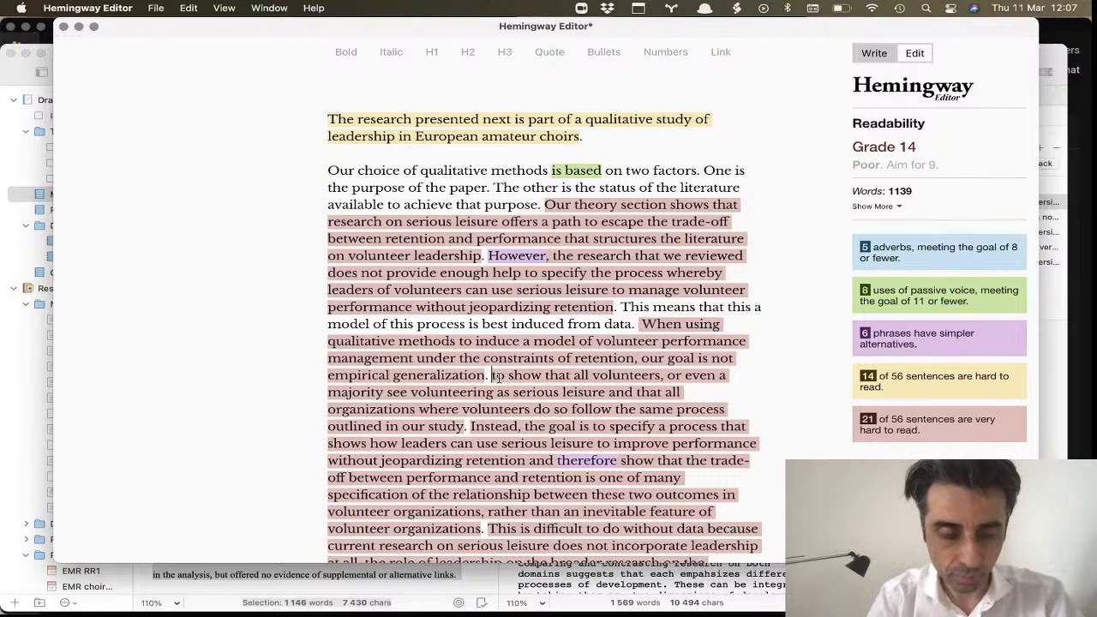
type("We")
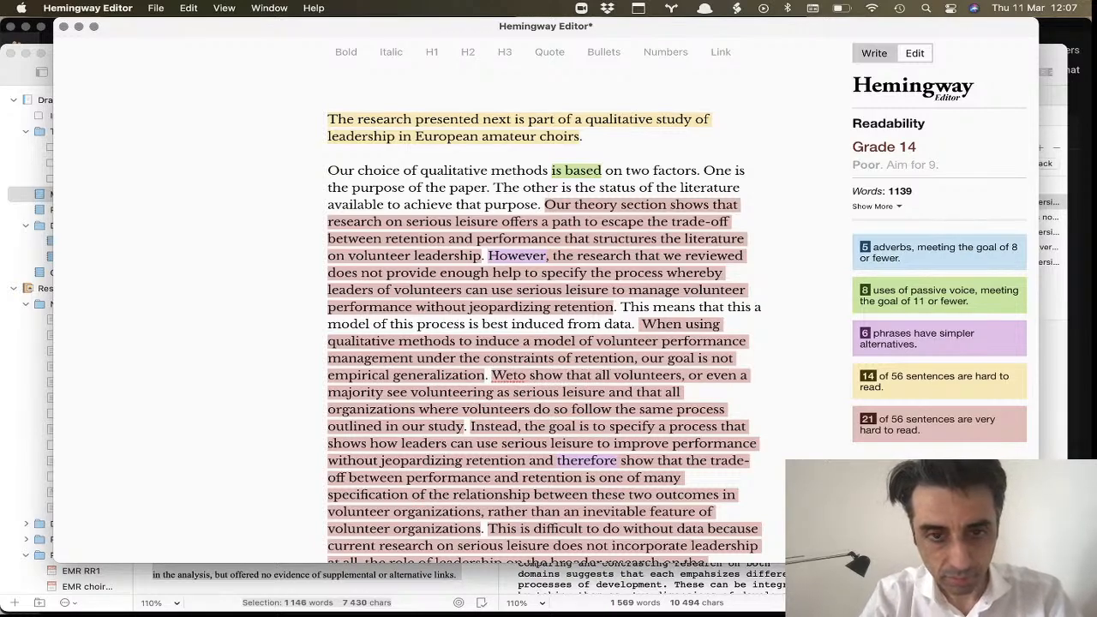
type(" do not aim ")
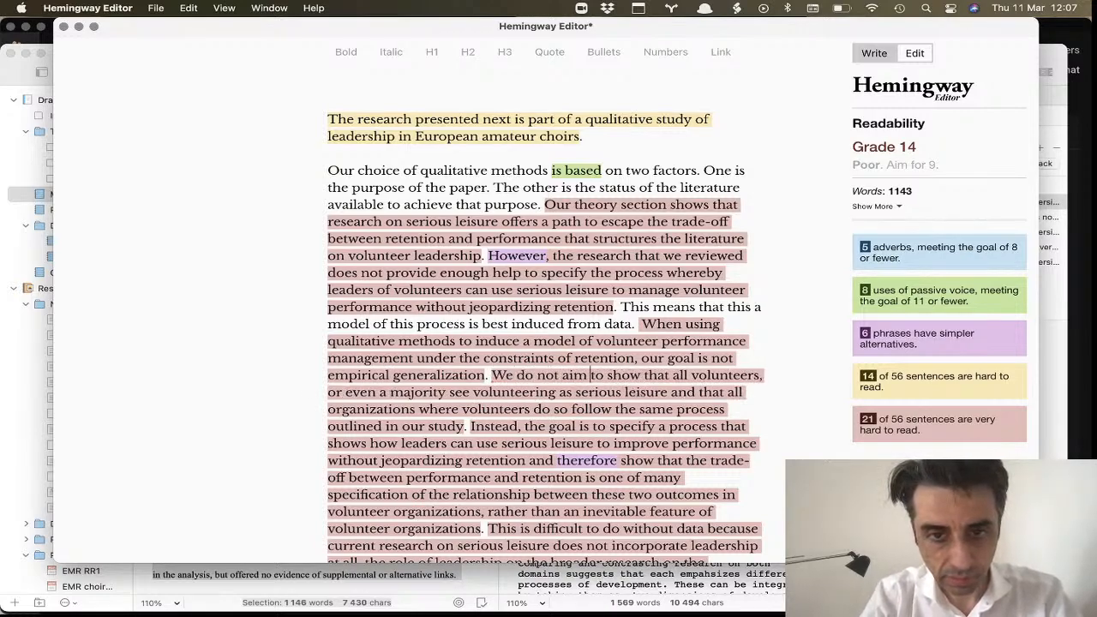
type("to")
key("BackSpace")
key("BackSpace")
key("BackSpace")
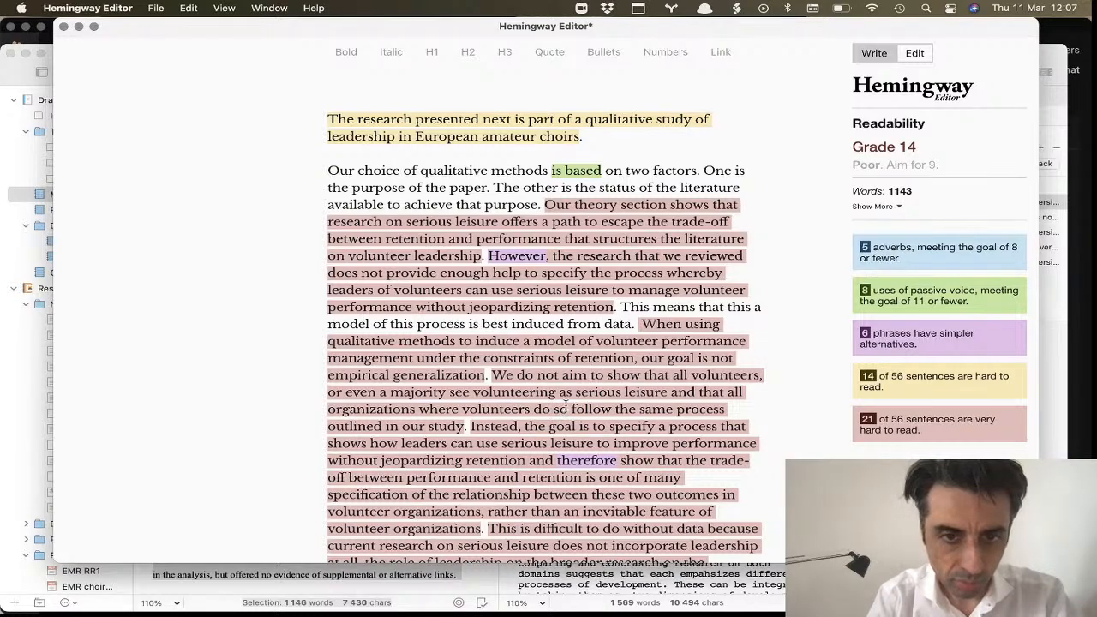
- Split the sentence after "volunteering as serious leisure", start the new one with "We also do not aim to show", and remove the leftover "and"
left_click(672, 393)
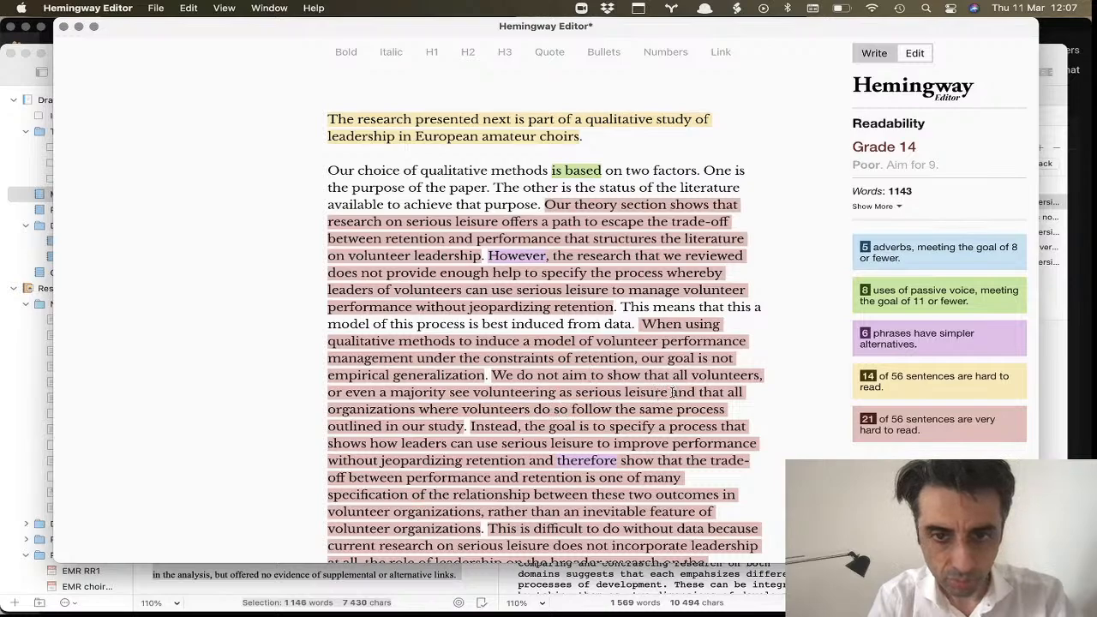
type(". We a")
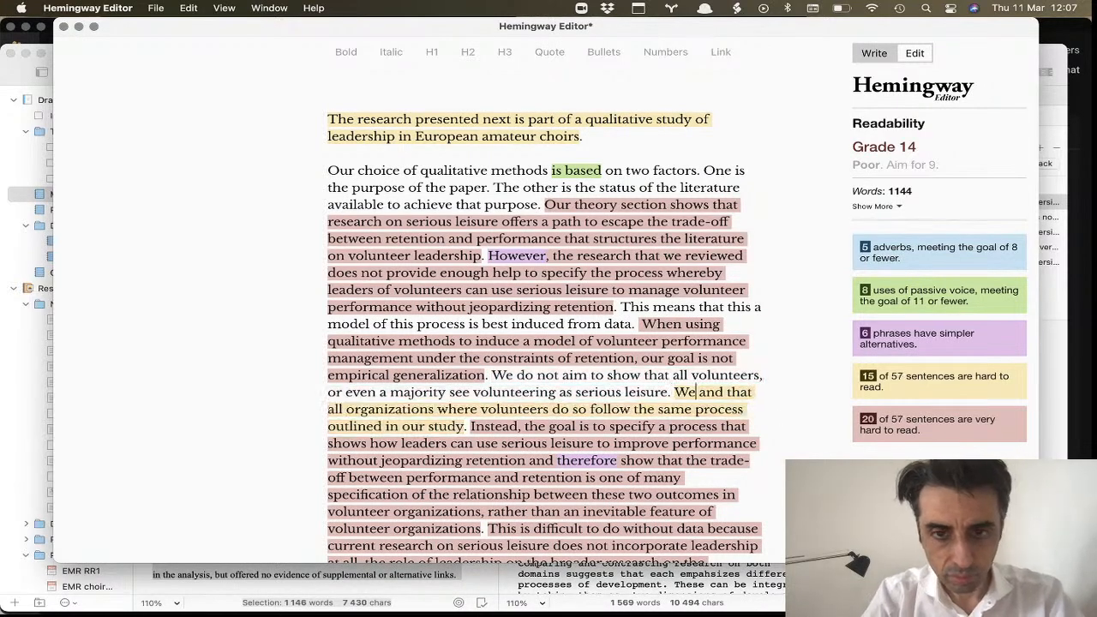
type("lso do a")
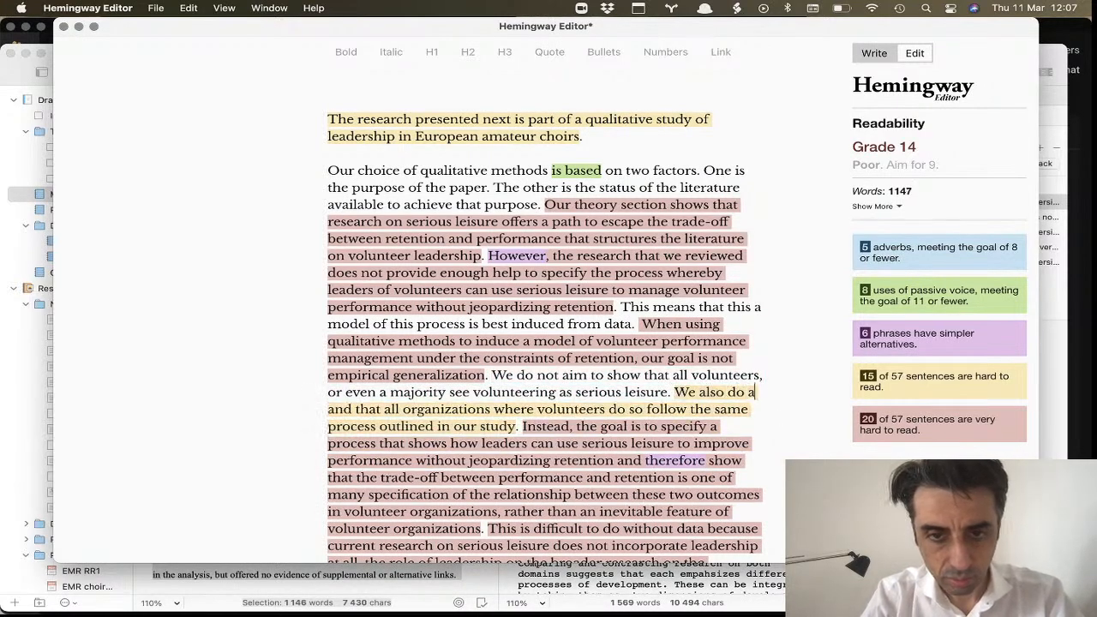
key("BackSpace")
type("not aim to sh")
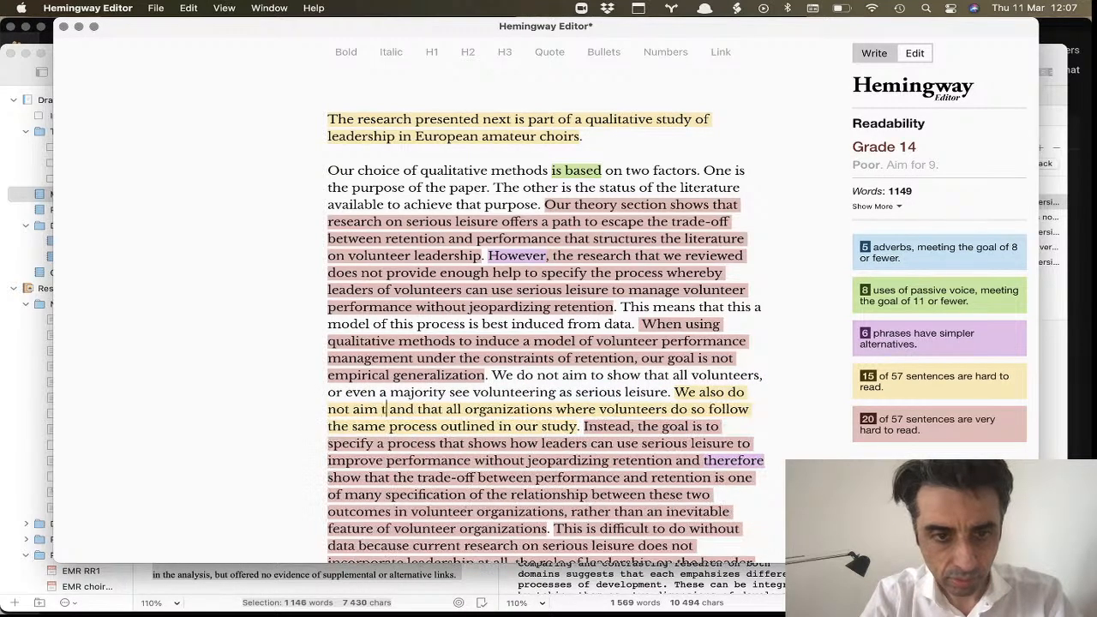
type("ow")
key("shift+Right")
key("shift+Right")
key("shift+Right")
key("shift+Right")
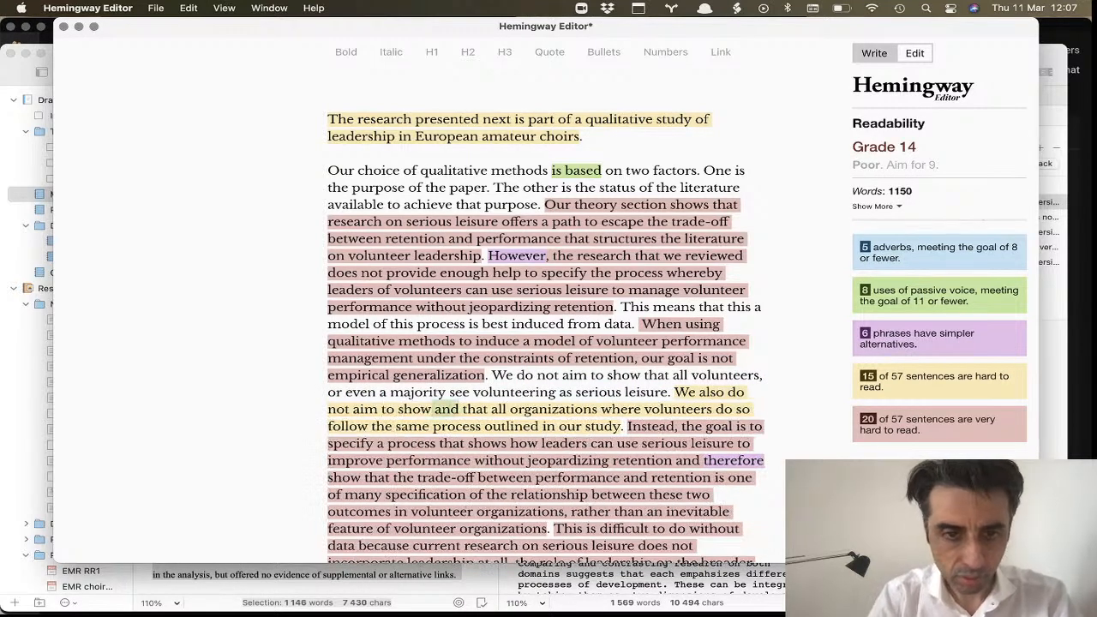
key("Delete")
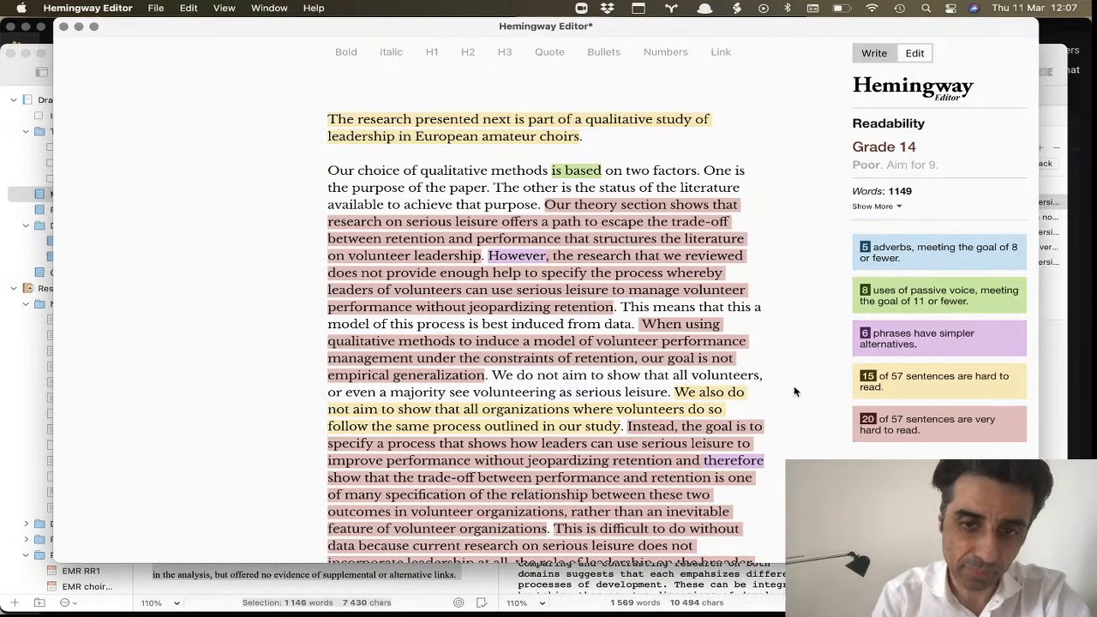
- End the sentence after "without jeopardizing retention" and start the new one with "Doing so allows us to show", removing "and therefore"
scroll(795, 391, "down", 3)
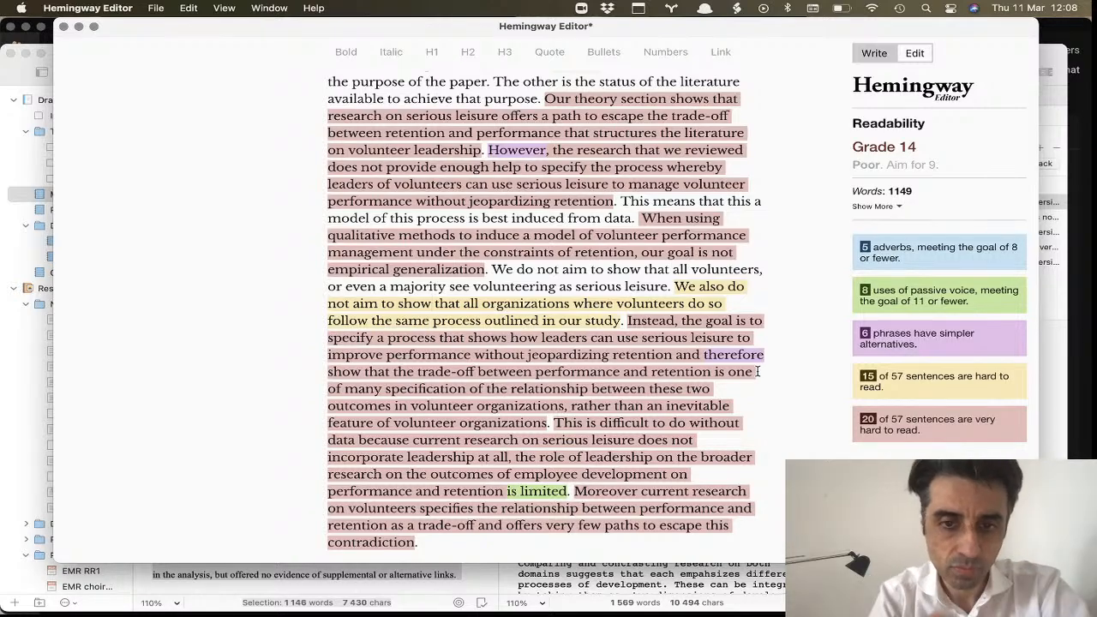
left_click(674, 355)
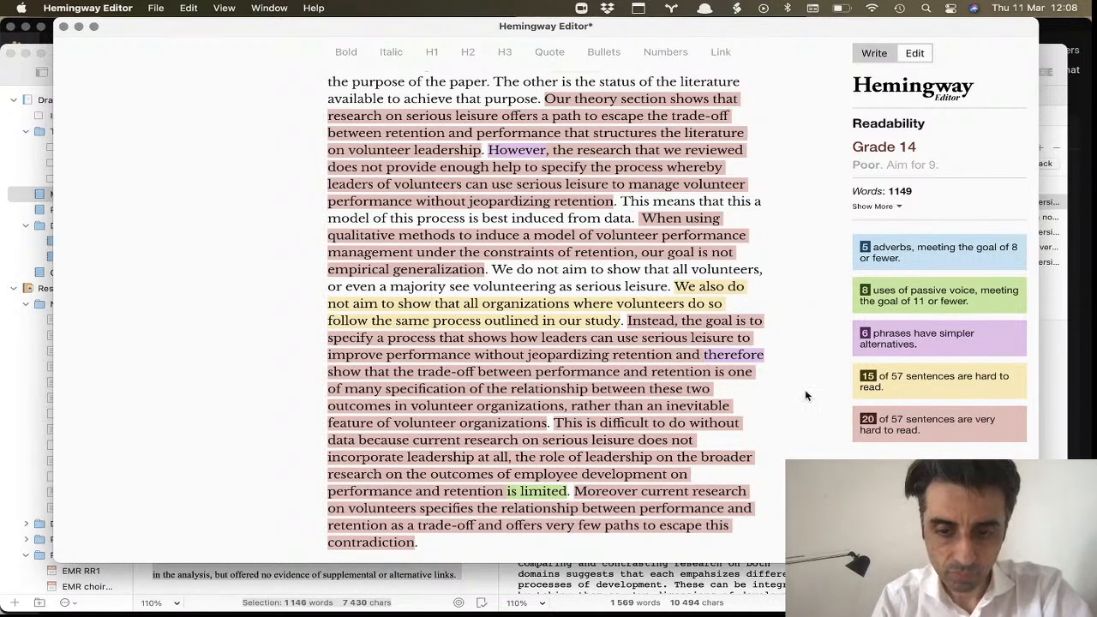
type(".")
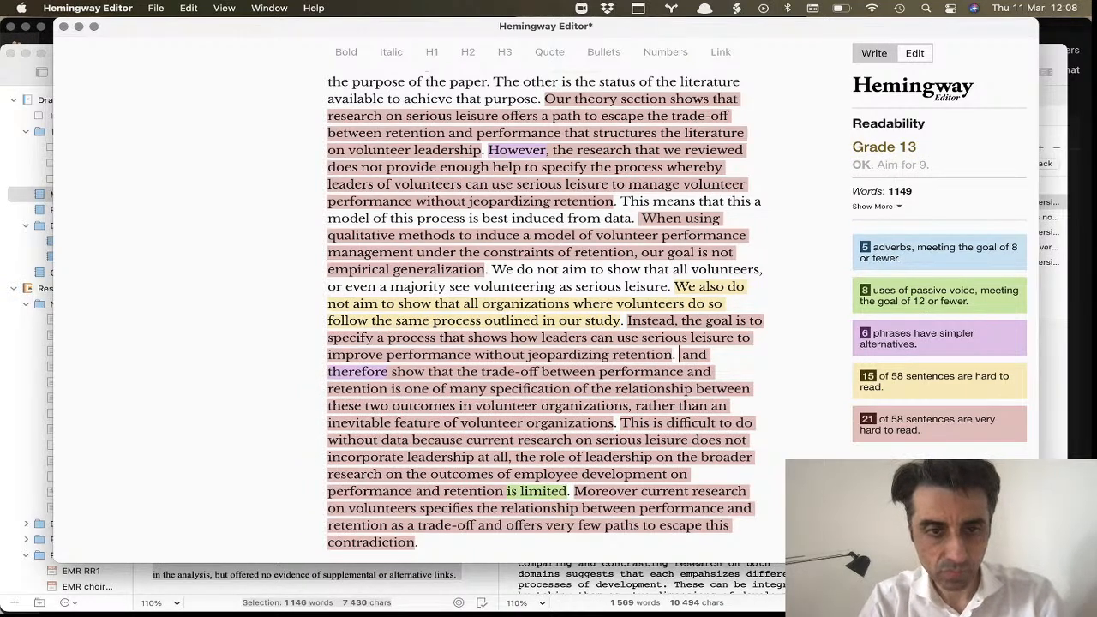
type("DOing")
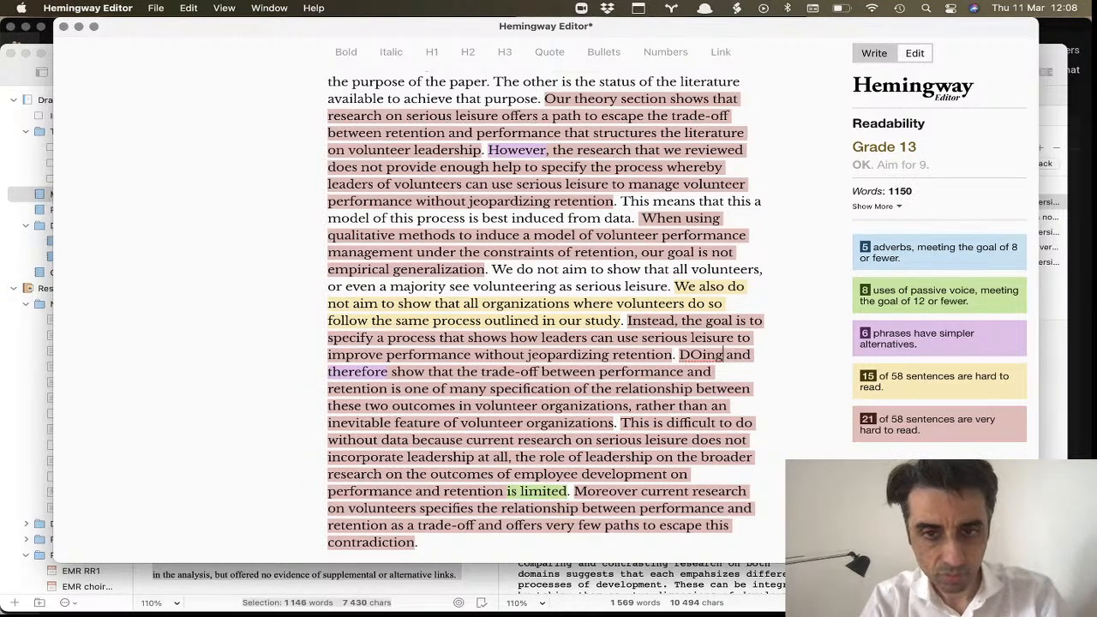
key("BackSpace")
key("BackSpace")
key("BackSpace")
key("BackSpace")
type("oing so allows")
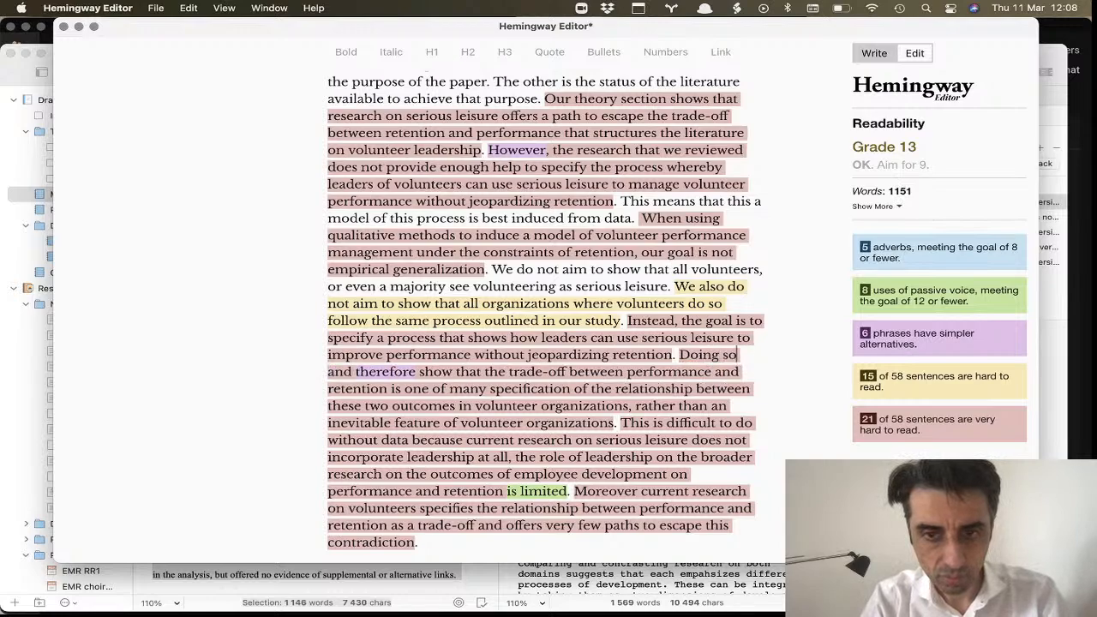
type(" us to  and therefore show that the trade-off between")
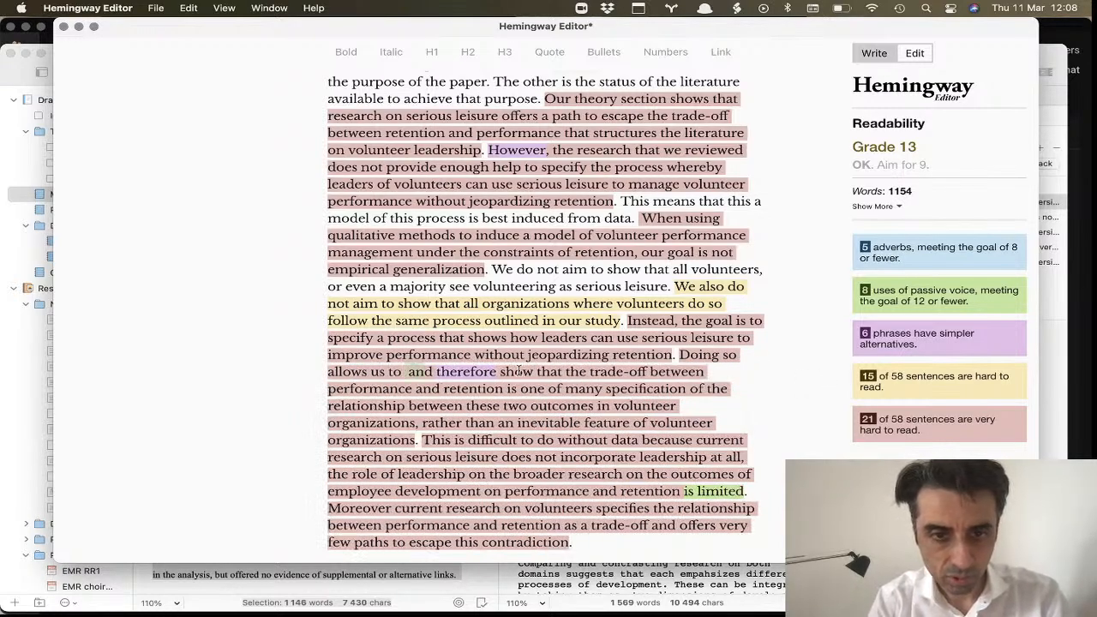
mouse_move(495, 372)
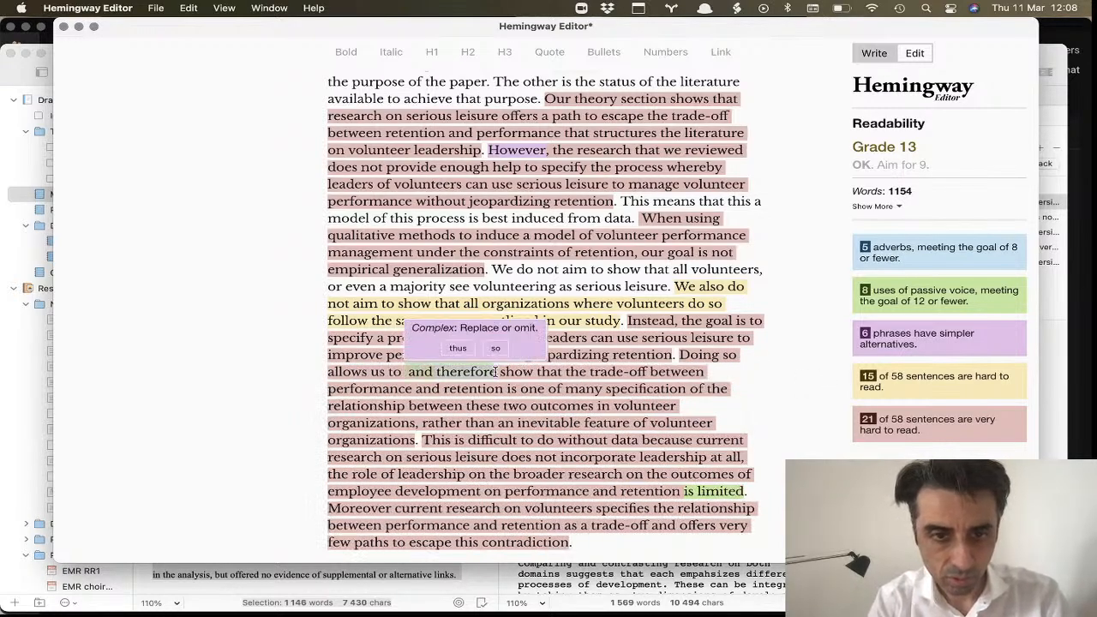
key("BackSpace")
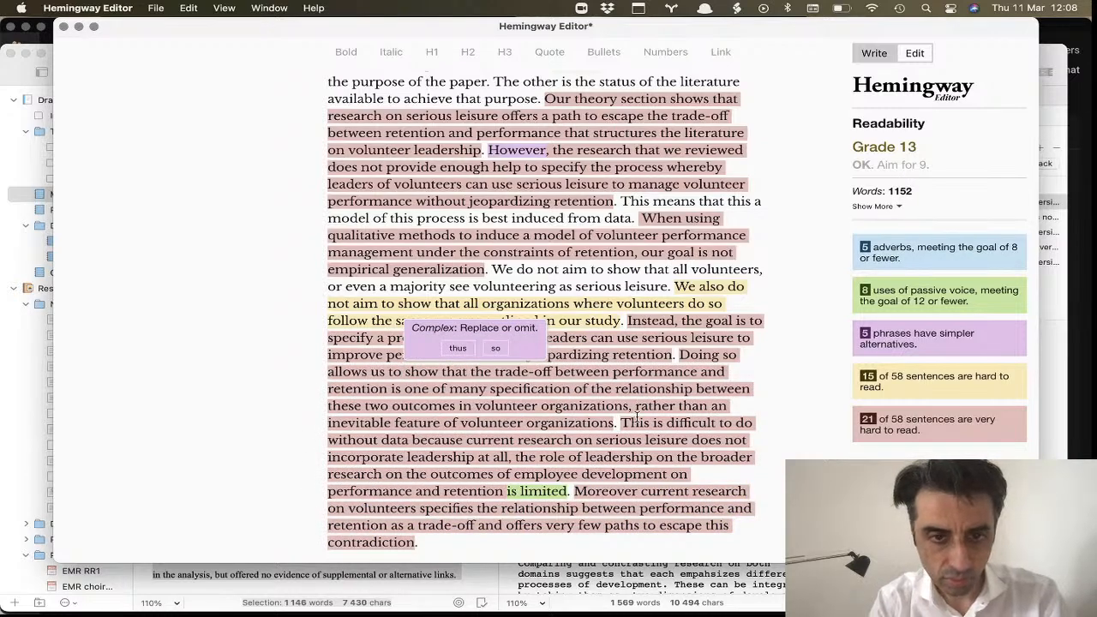
- Change "specification" to "specifications" after "one of many" and start a new line before "This is difficult to do without data"
left_click(575, 390)
type("s")
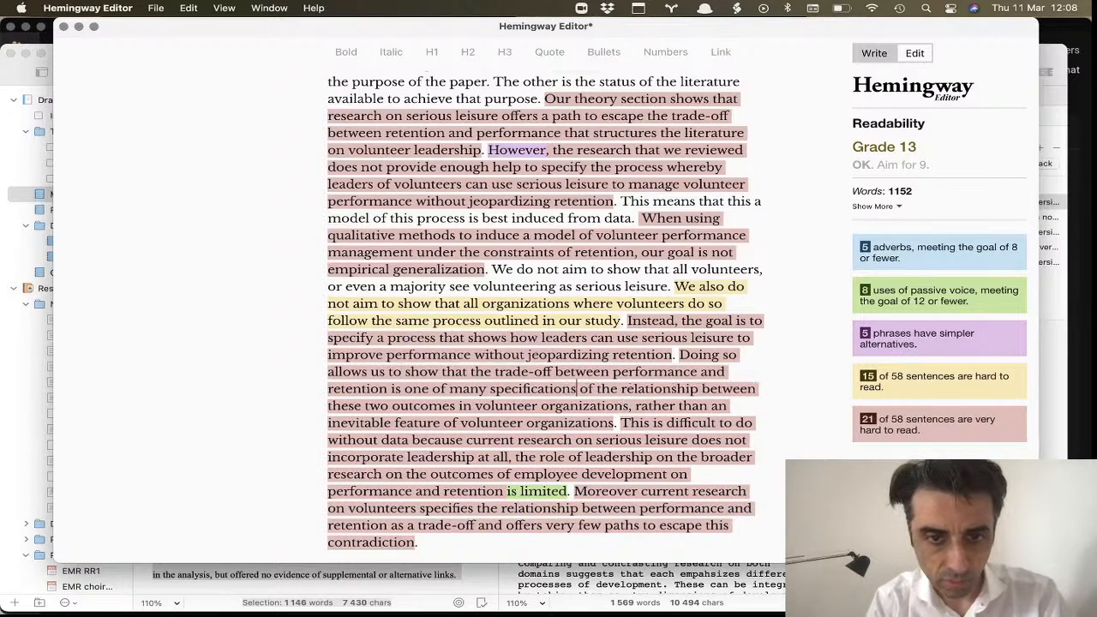
left_click(618, 422)
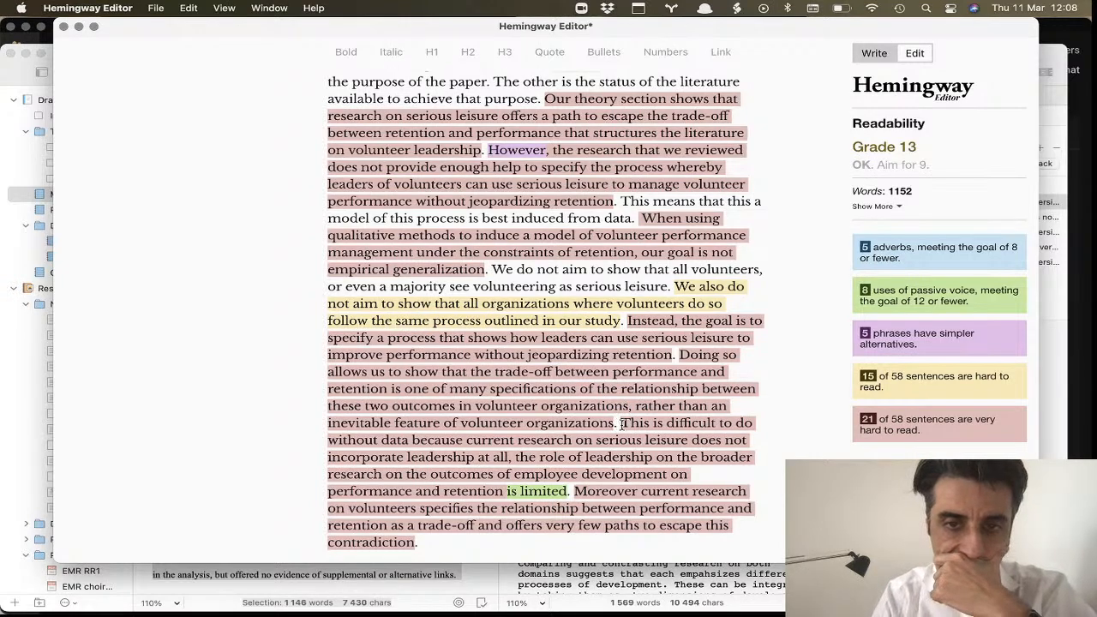
key("Return")
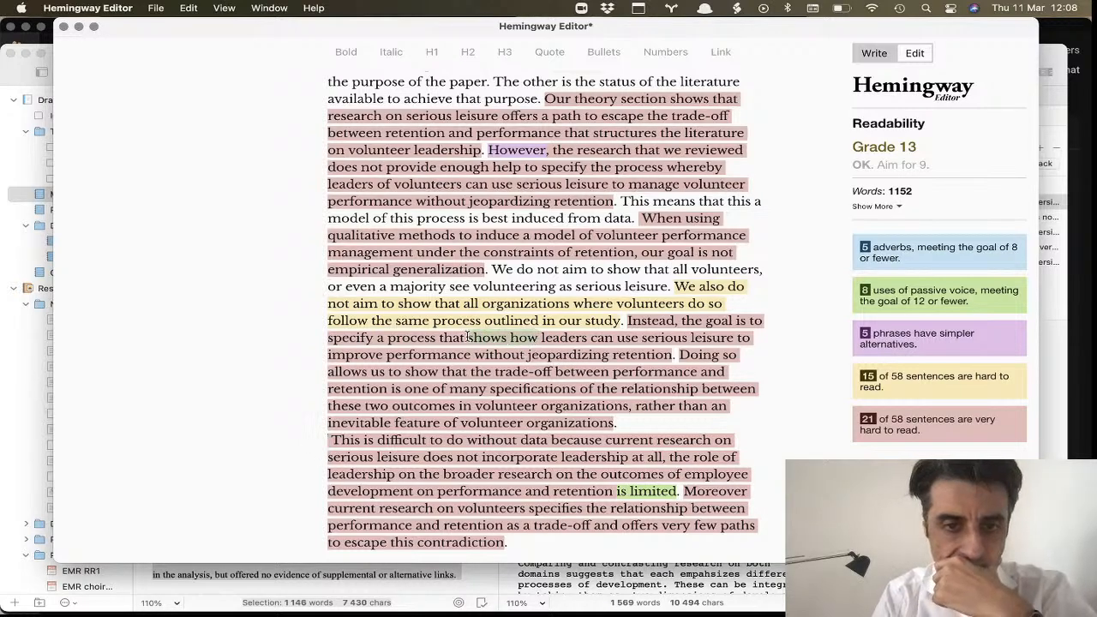
- Replace "shows how" with "explains how" in the sentence beginning "Instead, the goal is to specify a process"
key("BackSpace")
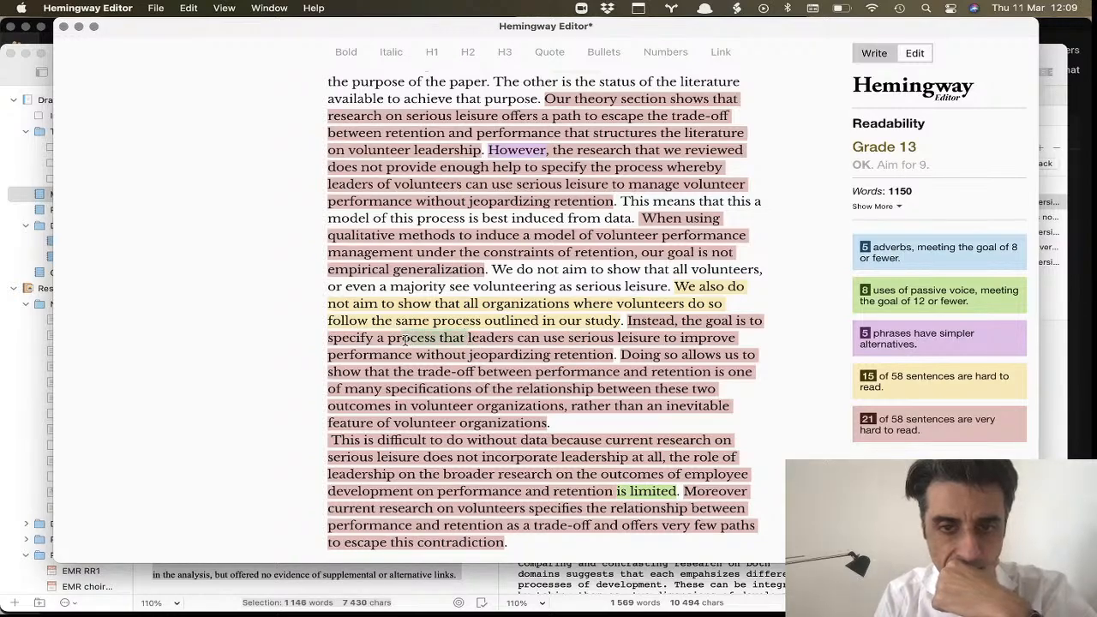
left_click(463, 338)
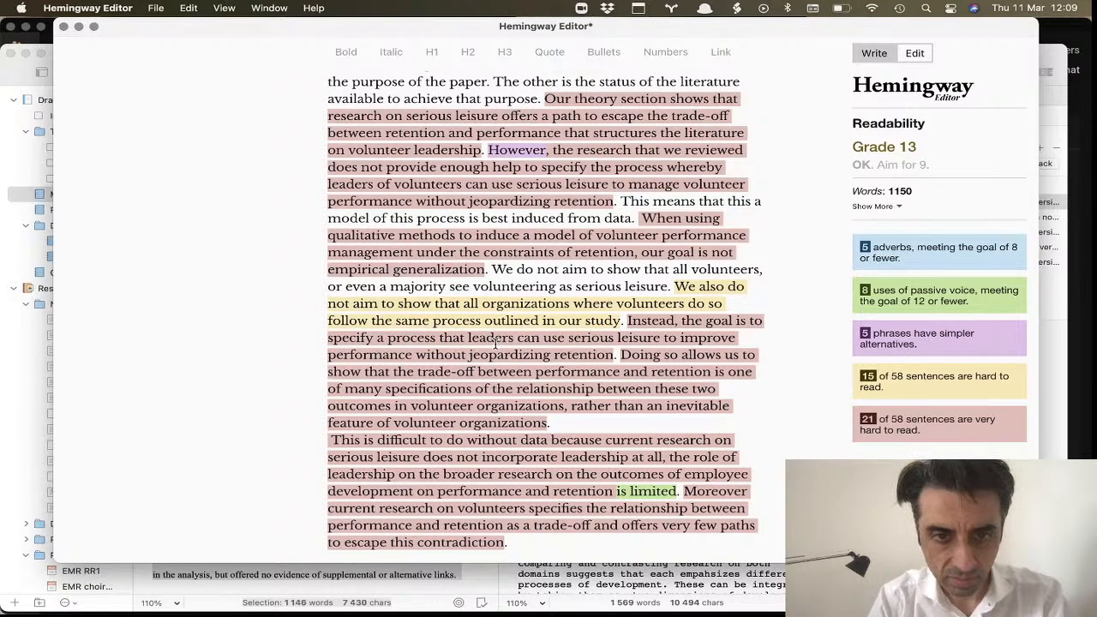
type("e")
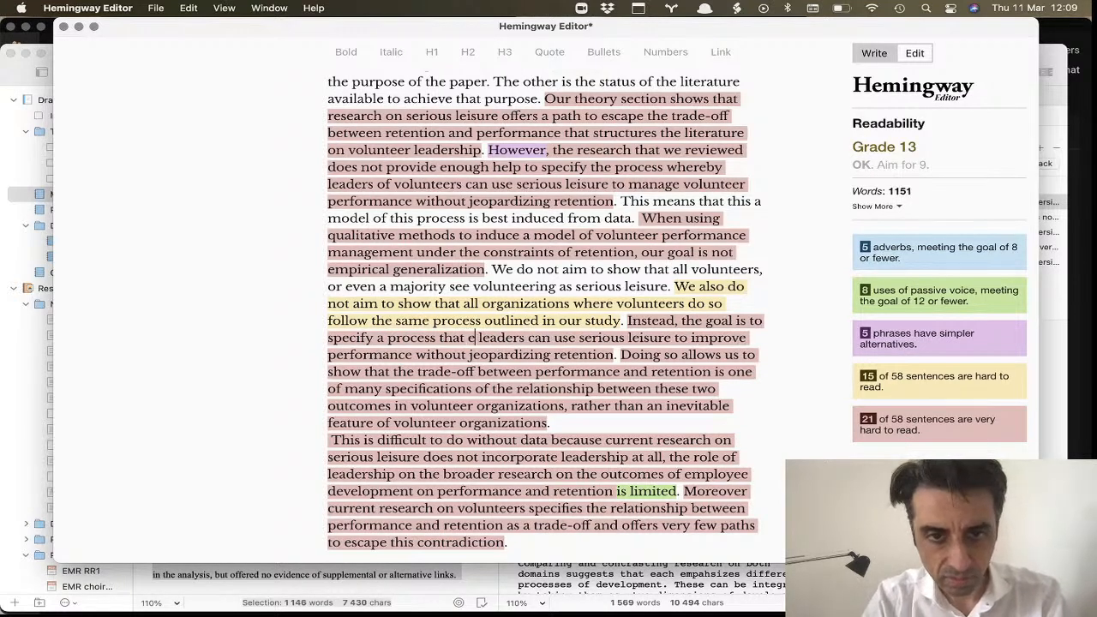
type("xplains how")
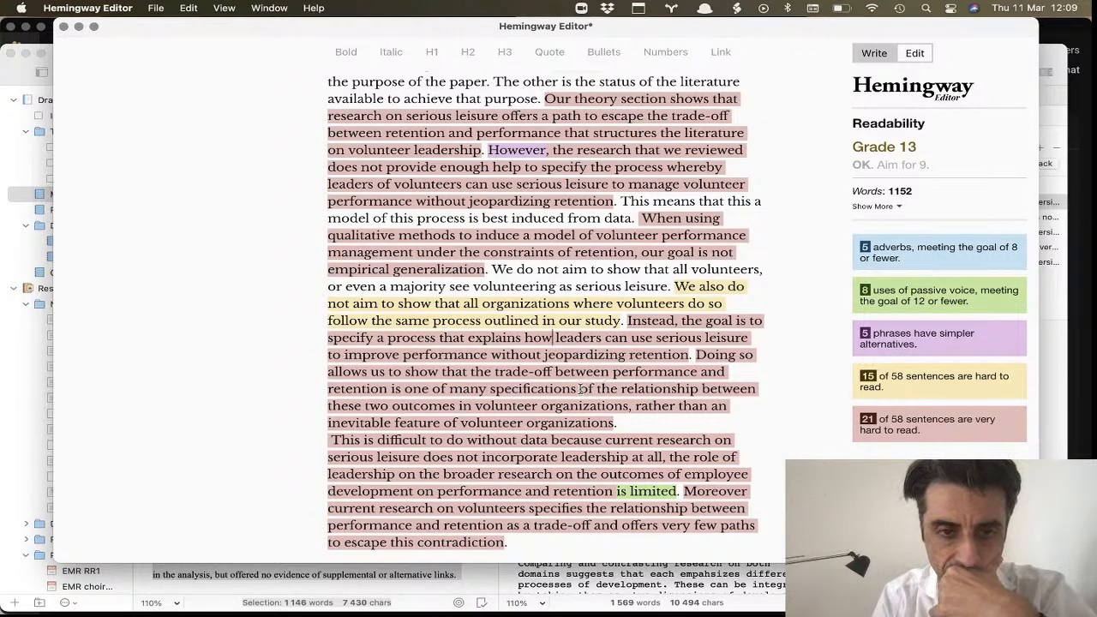
- Delete the passage from "This is difficult to do without data" through "escape this contradiction." along with the blank lines it leaves
double_click(421, 372)
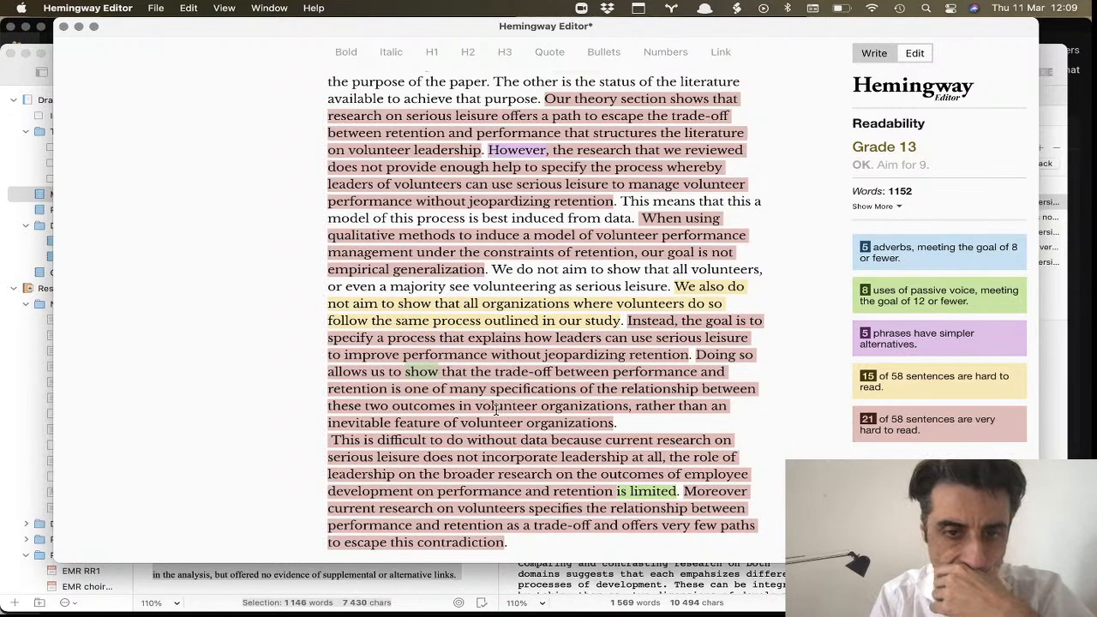
scroll(495, 410, "down", 1)
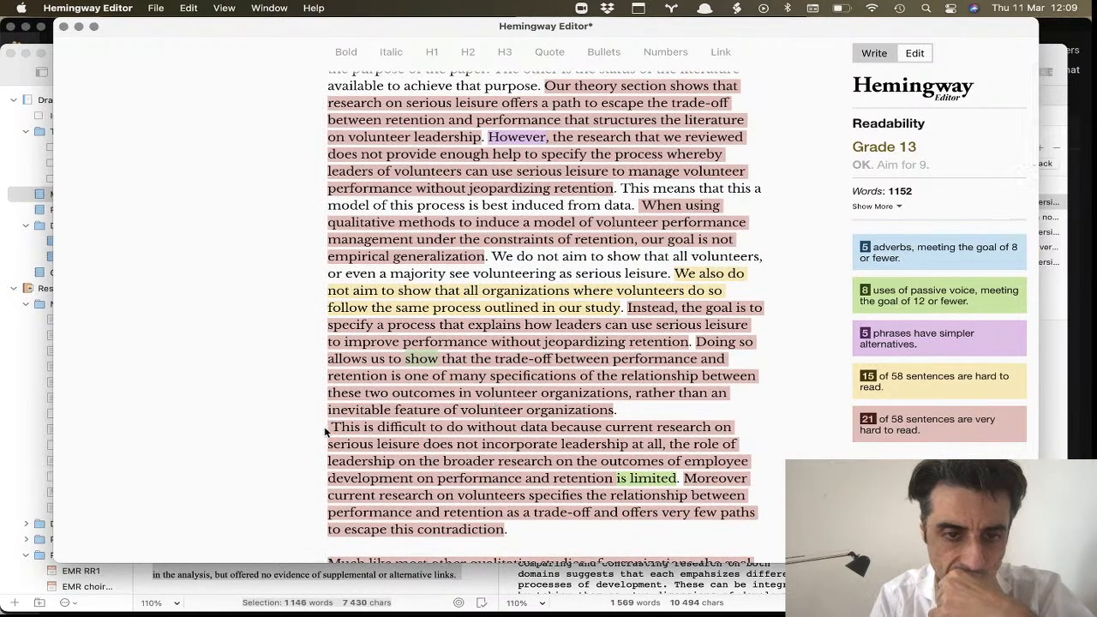
left_click(329, 427)
key("BackSpace")
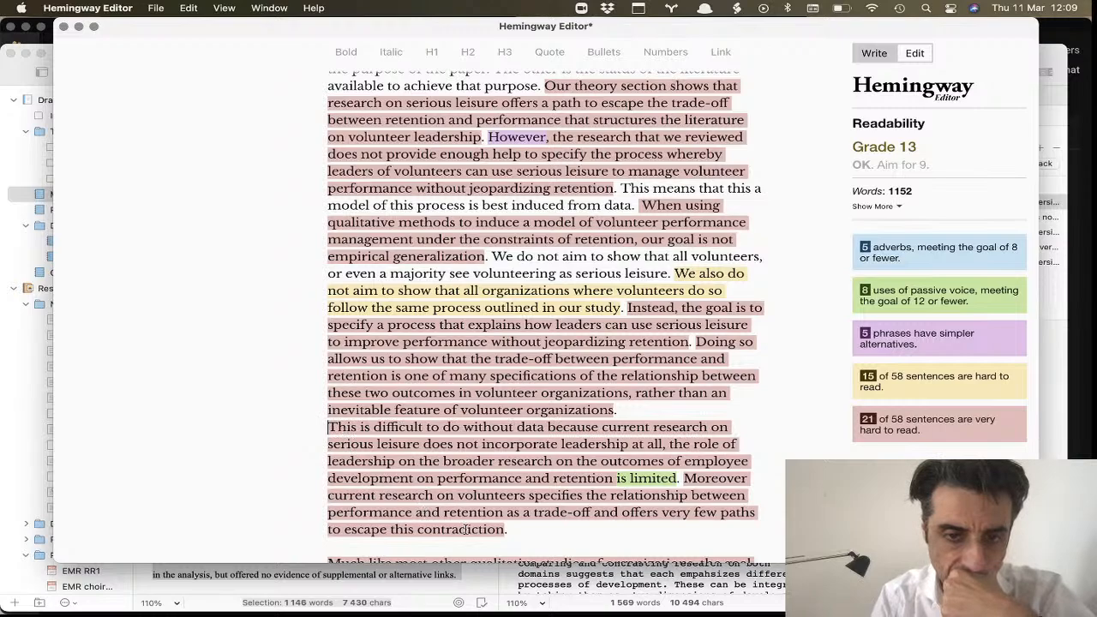
left_click_drag(525, 531, 302, 427)
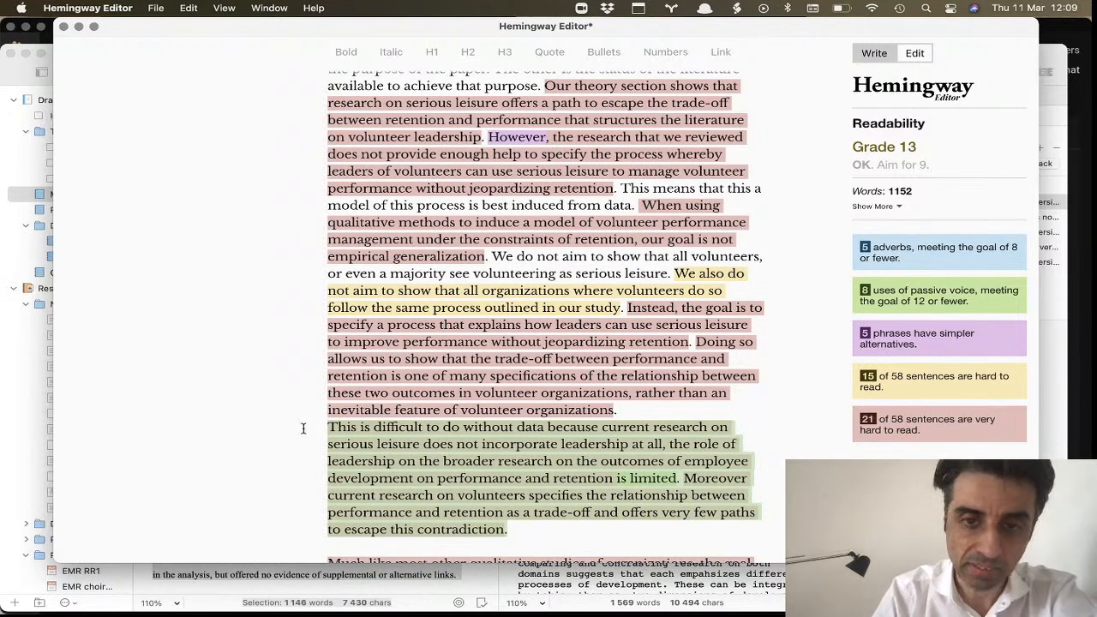
key("BackSpace")
scroll(317, 428, "down", 2)
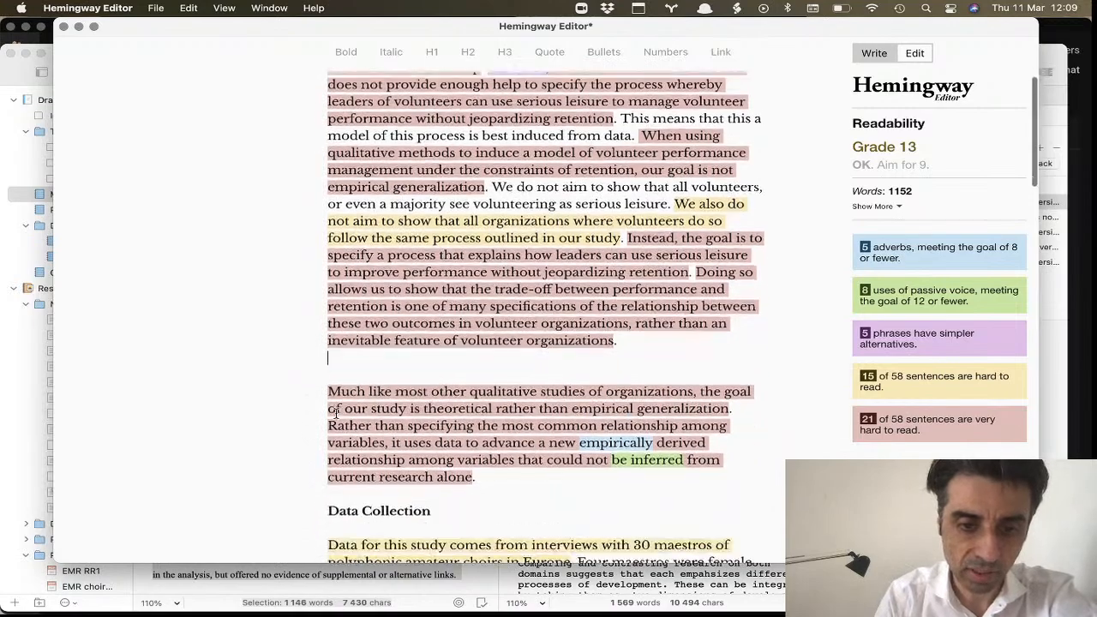
key("BackSpace")
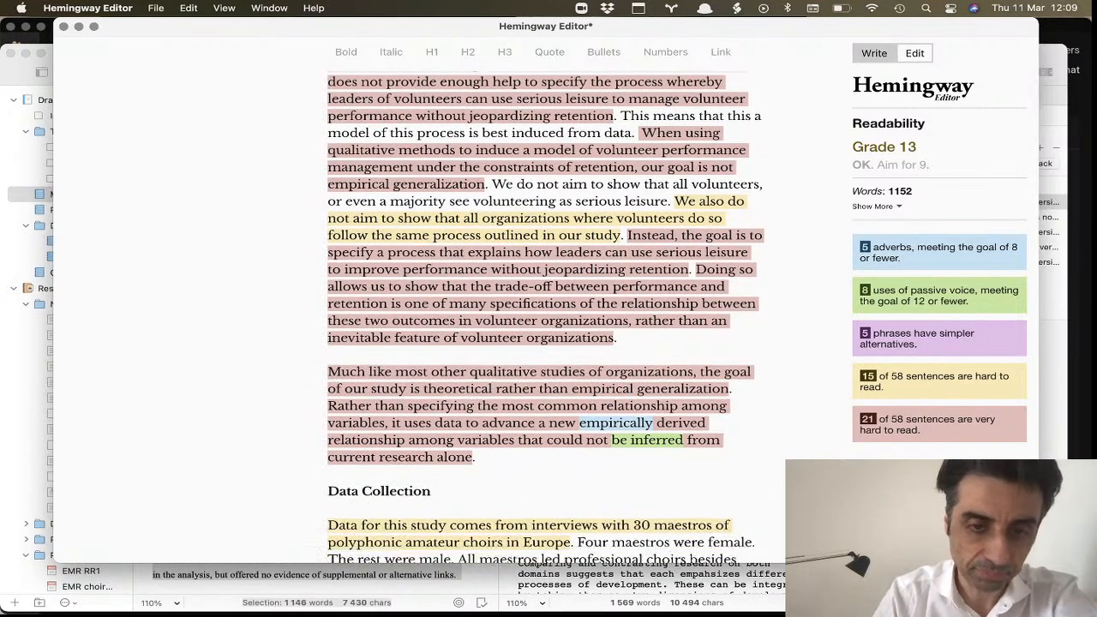
key("BackSpace")
- Remove the blank line between the opening sentence and the paragraph starting "Our choice of qualitative methods"
scroll(442, 332, "up", 5)
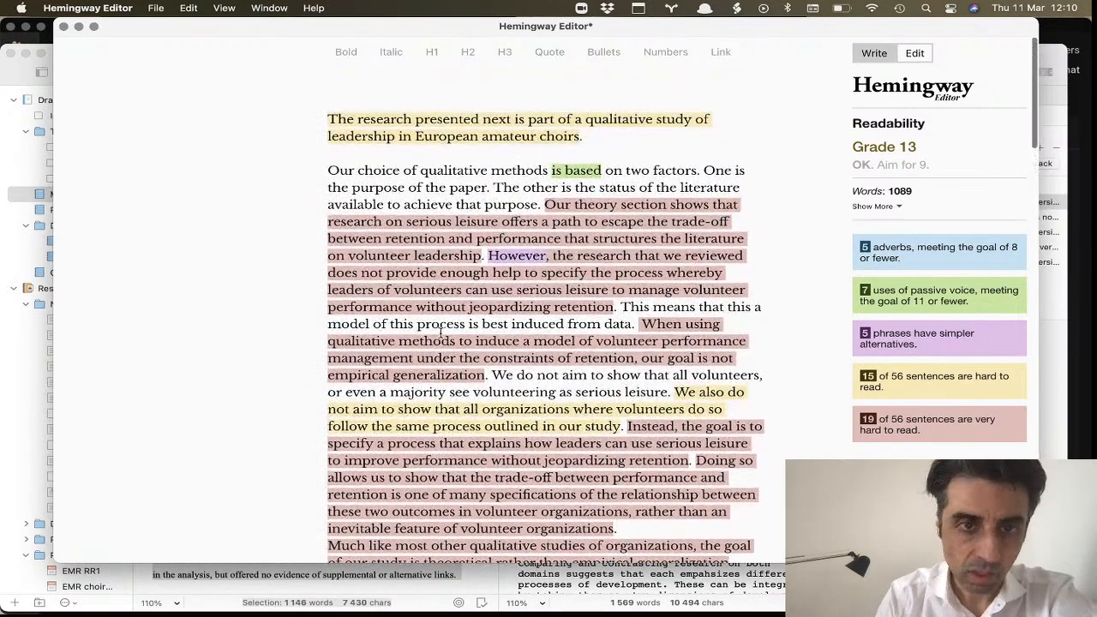
scroll(442, 331, "down", 1)
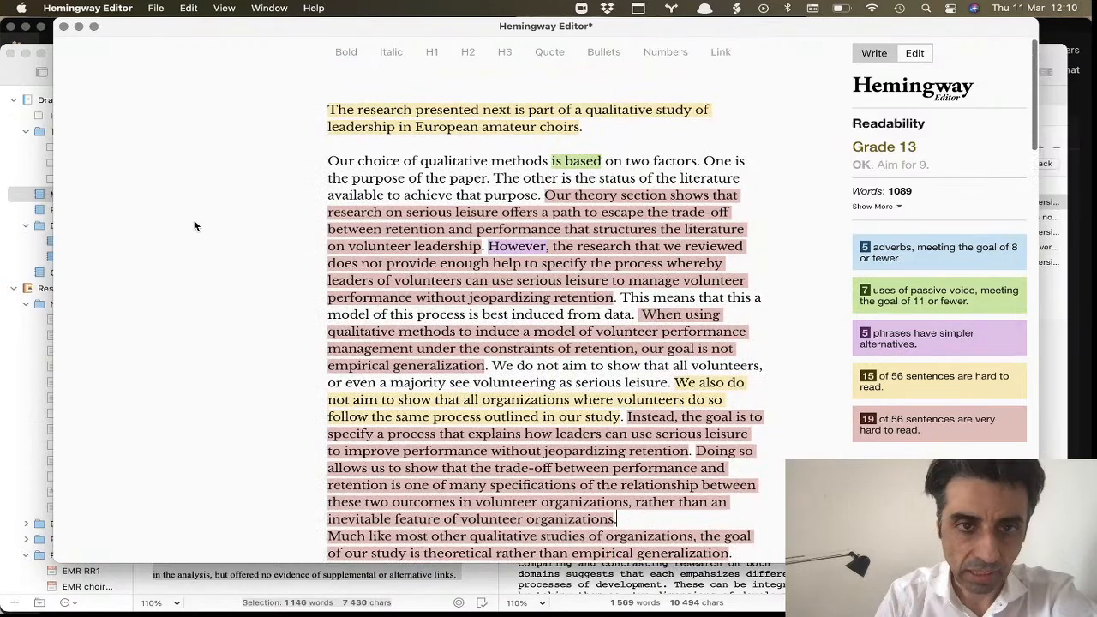
left_click(361, 139)
key("BackSpace")
- Delete the paragraph from "Much like most other qualitative studies" through "current research alone." and the empty line left above "Data Collection"
scroll(390, 238, "down", 4)
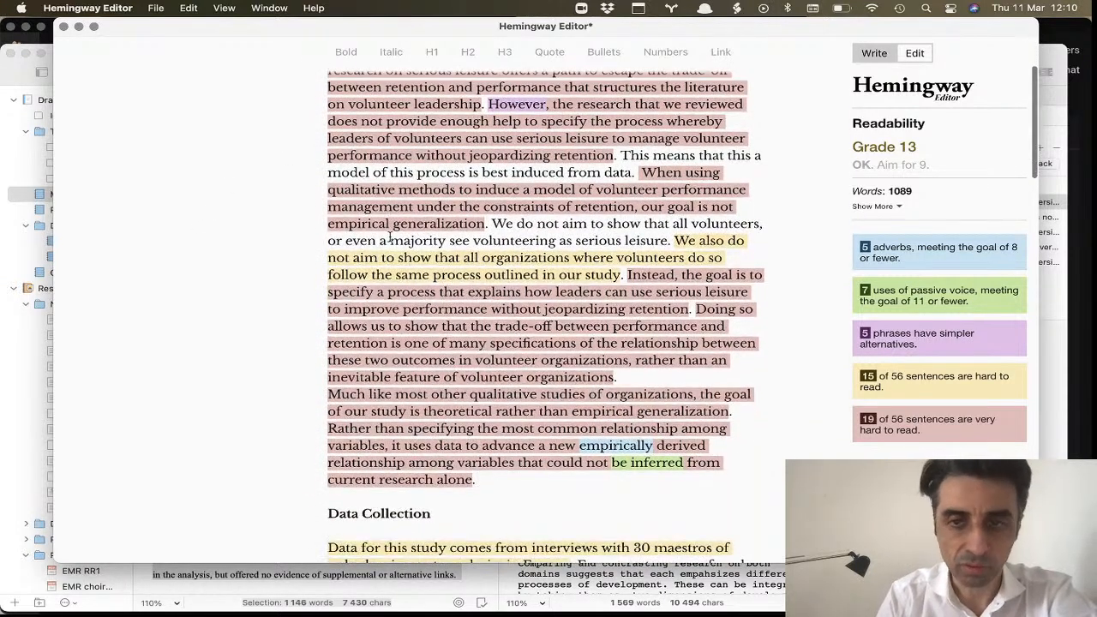
scroll(390, 238, "down", 20)
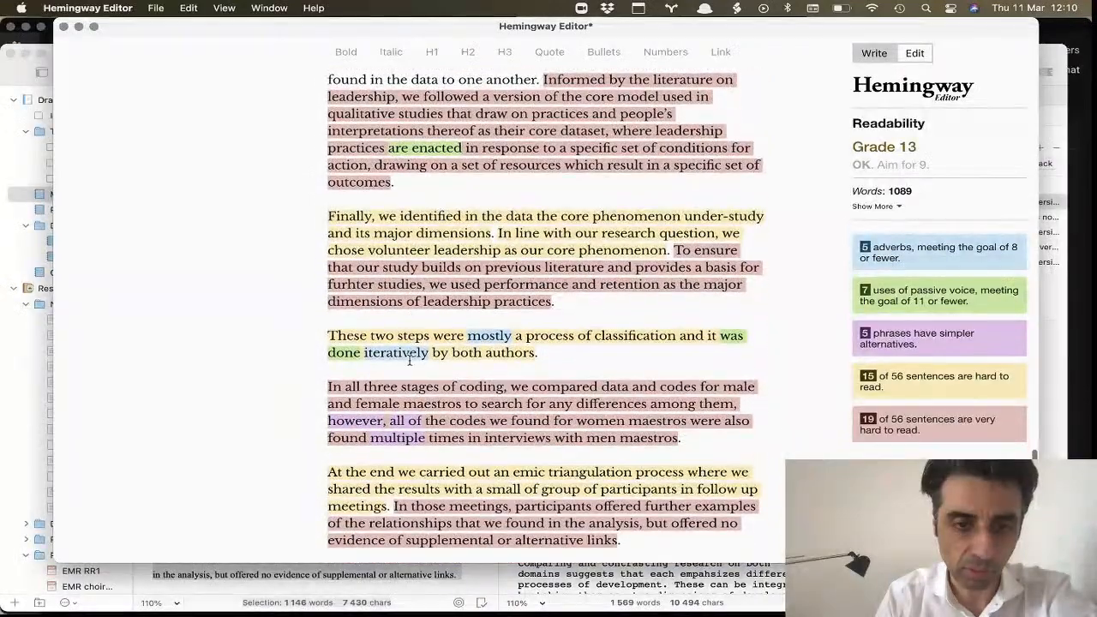
scroll(409, 360, "up", 20)
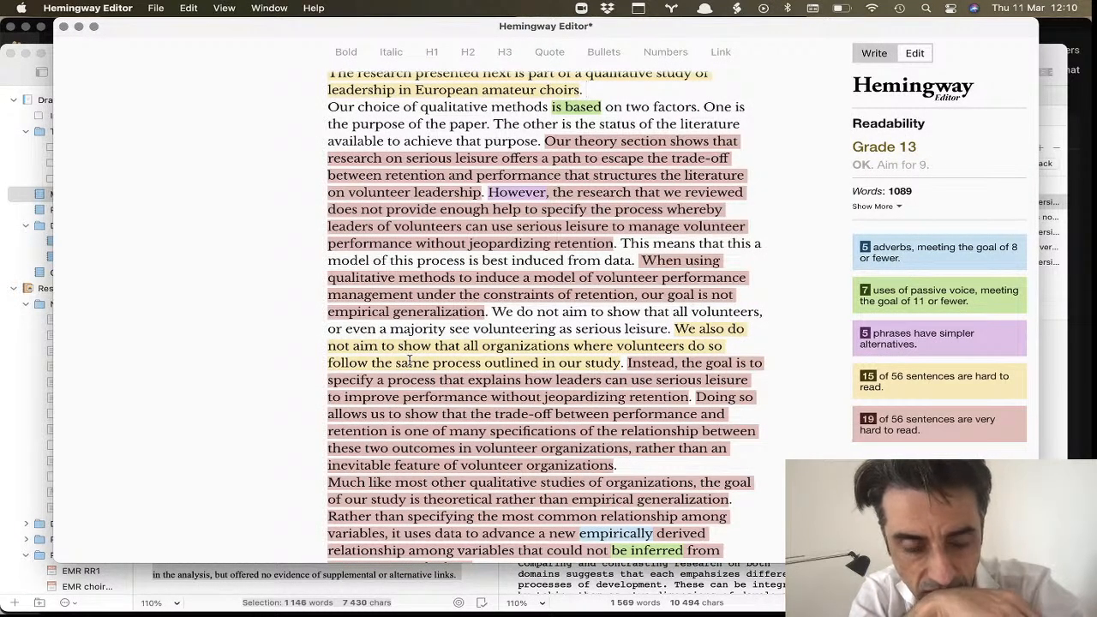
scroll(408, 361, "down", 3)
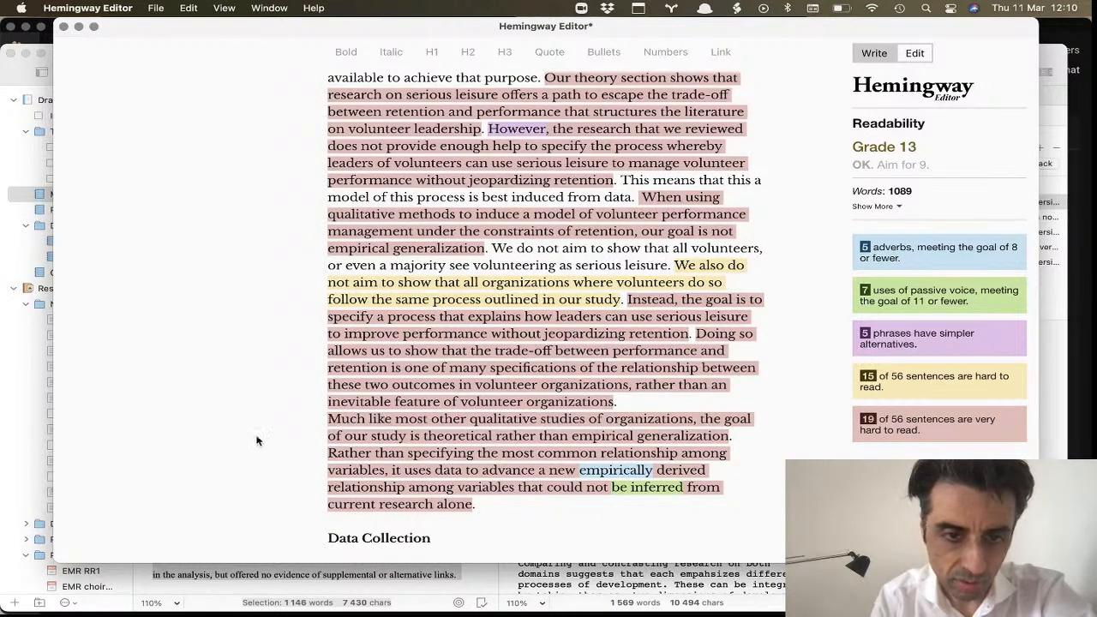
left_click(347, 421)
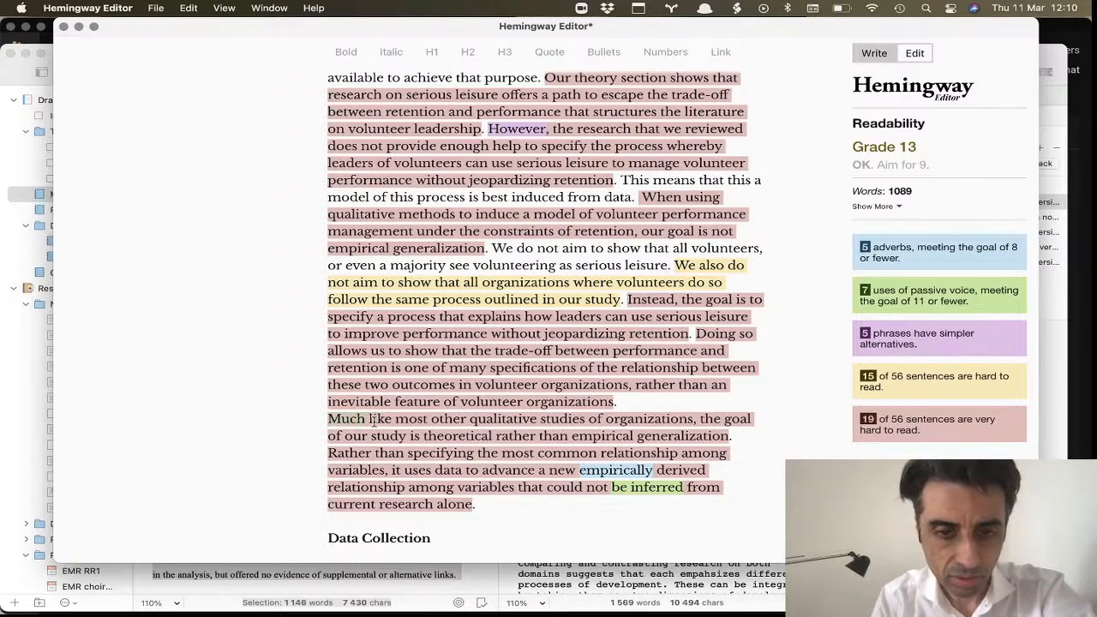
left_click_drag(329, 422, 497, 500)
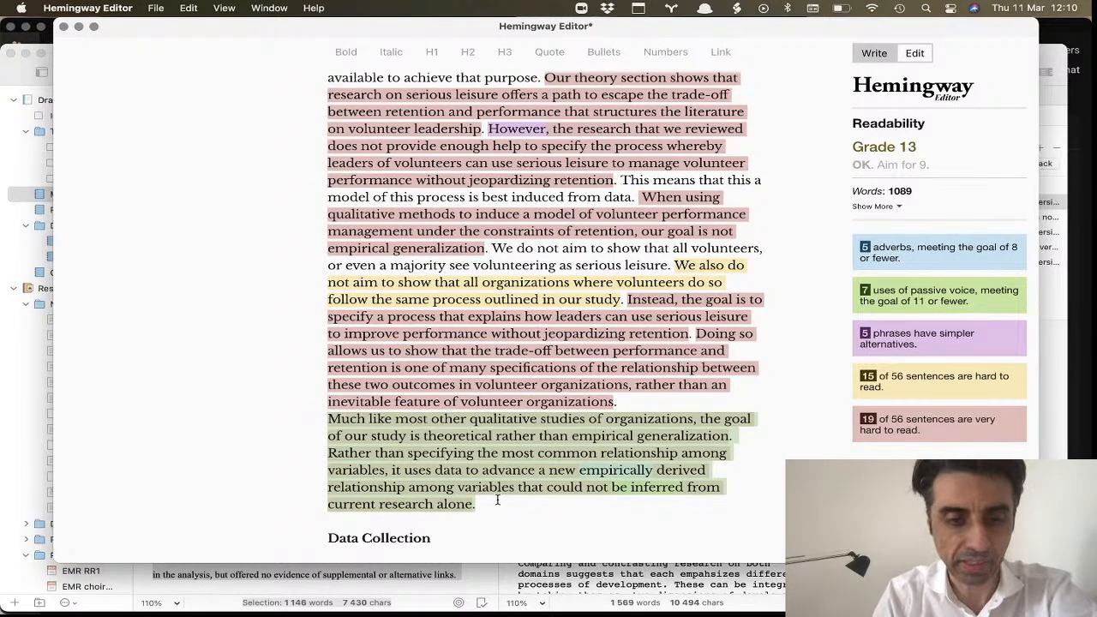
key("BackSpace")
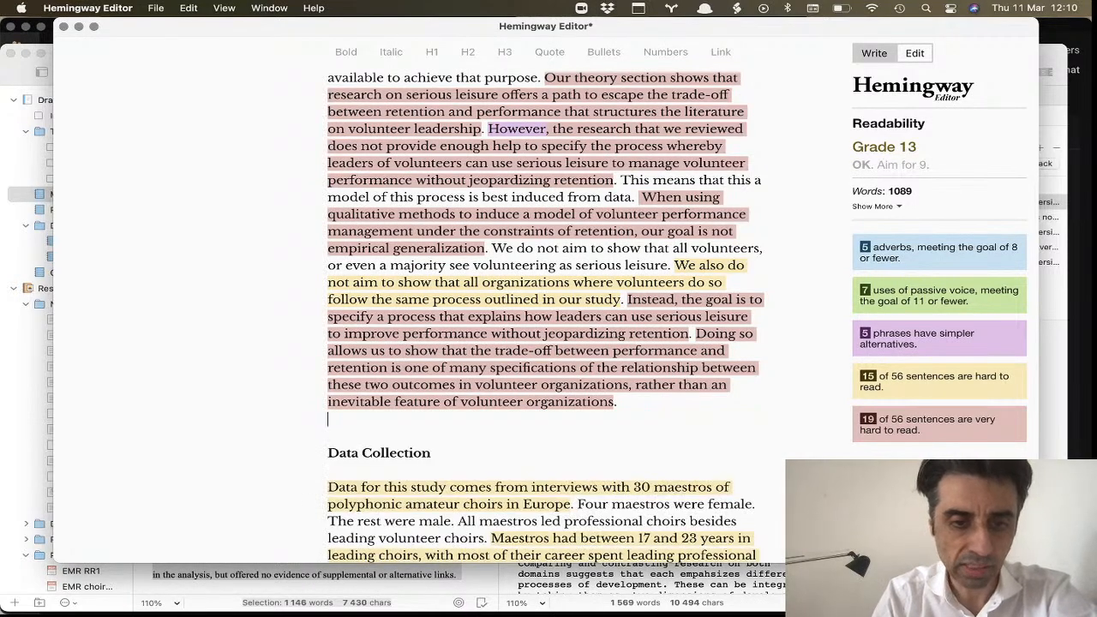
key("BackSpace")
- Reword the end of the "When using qualitative methods" sentence to "our goal is theoretical, not empirical generalization"
scroll(503, 428, "up", 2)
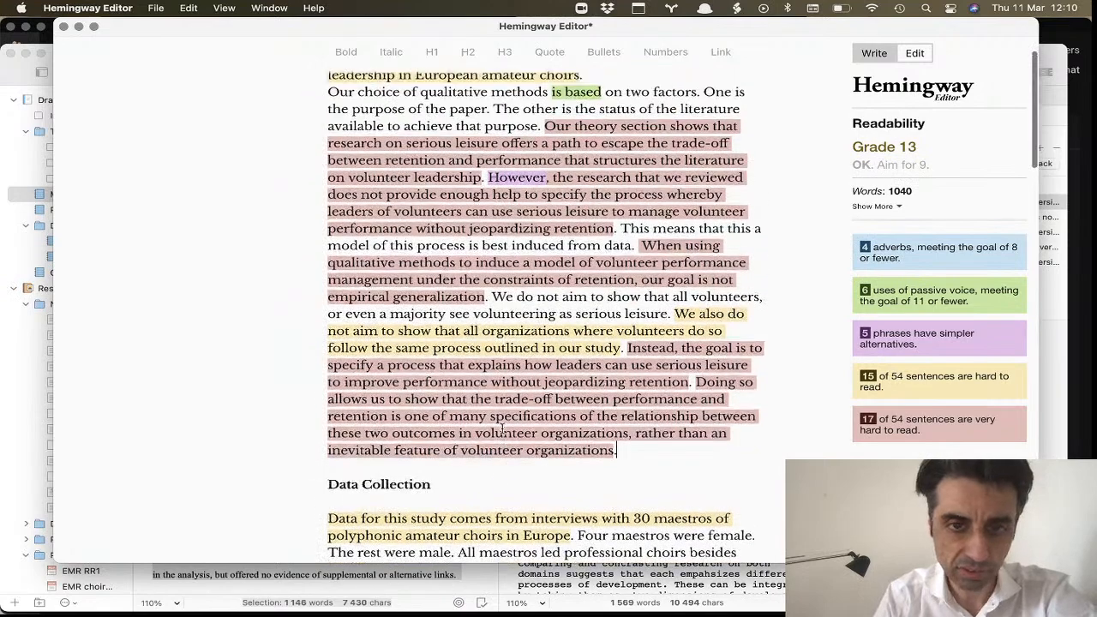
scroll(502, 428, "up", 1)
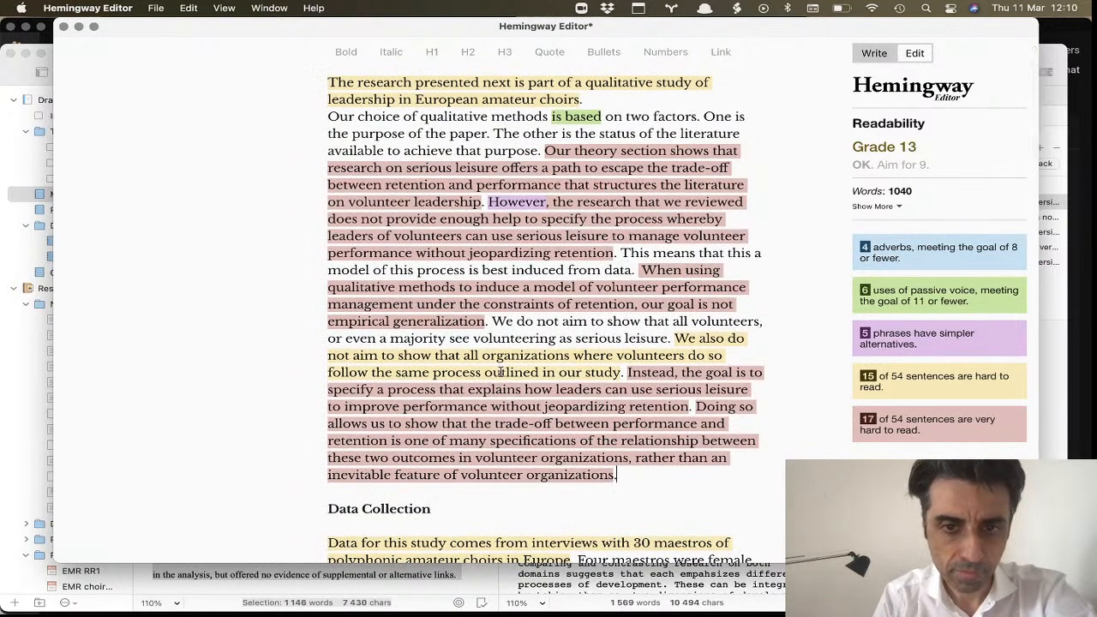
left_click(713, 304)
type("theoretical not empirical generalization. We do not aim to show")
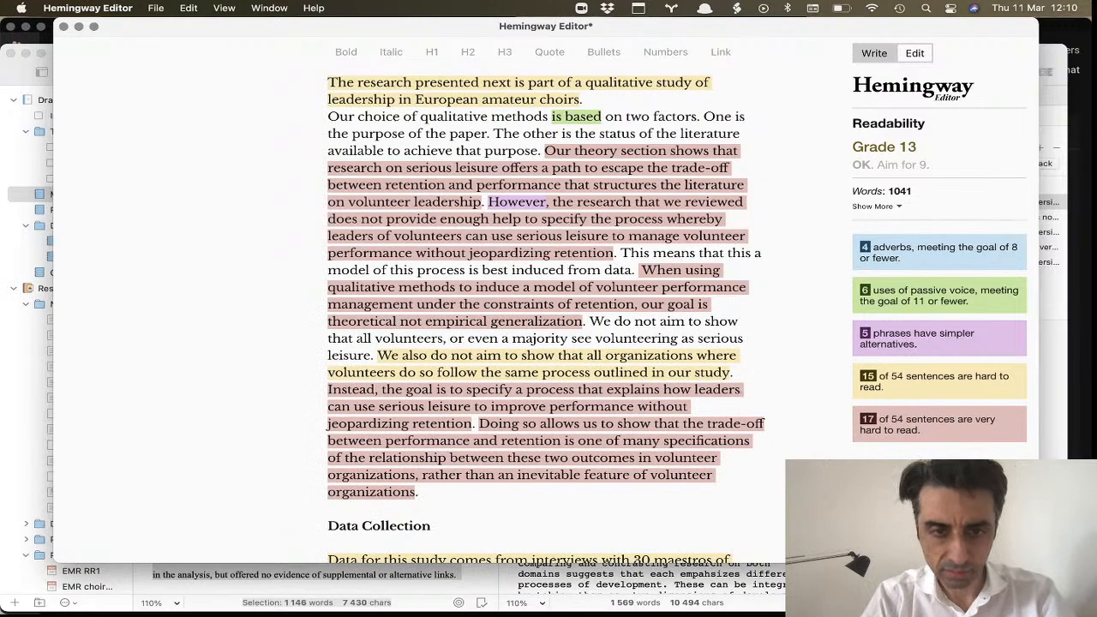
key("Left")
type(",")
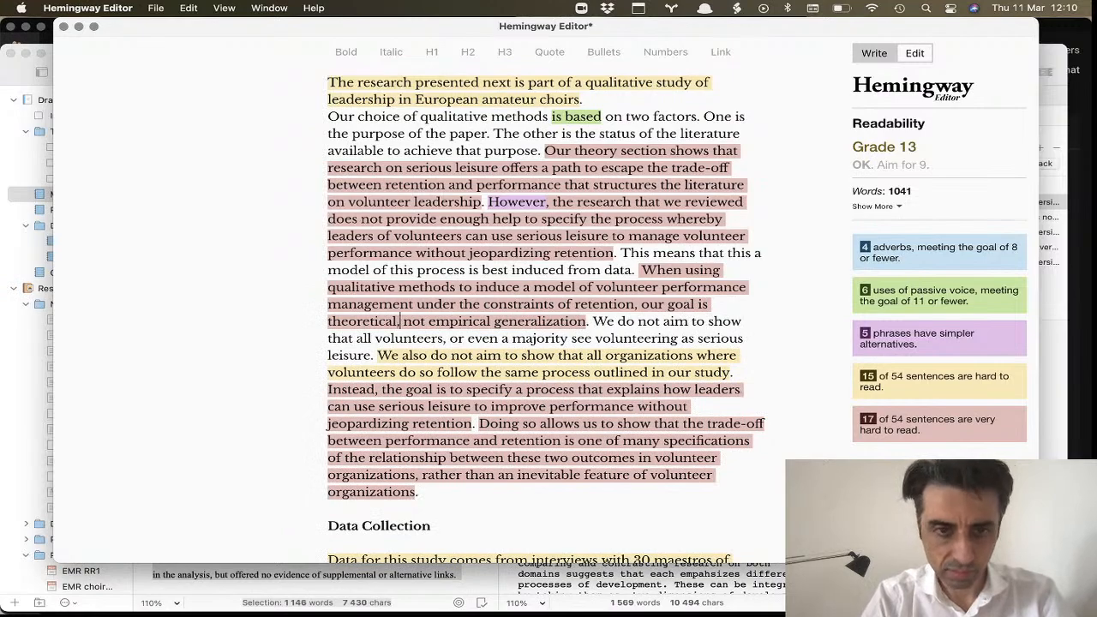
scroll(785, 345, "down", 1)
scroll(785, 346, "up", 2)
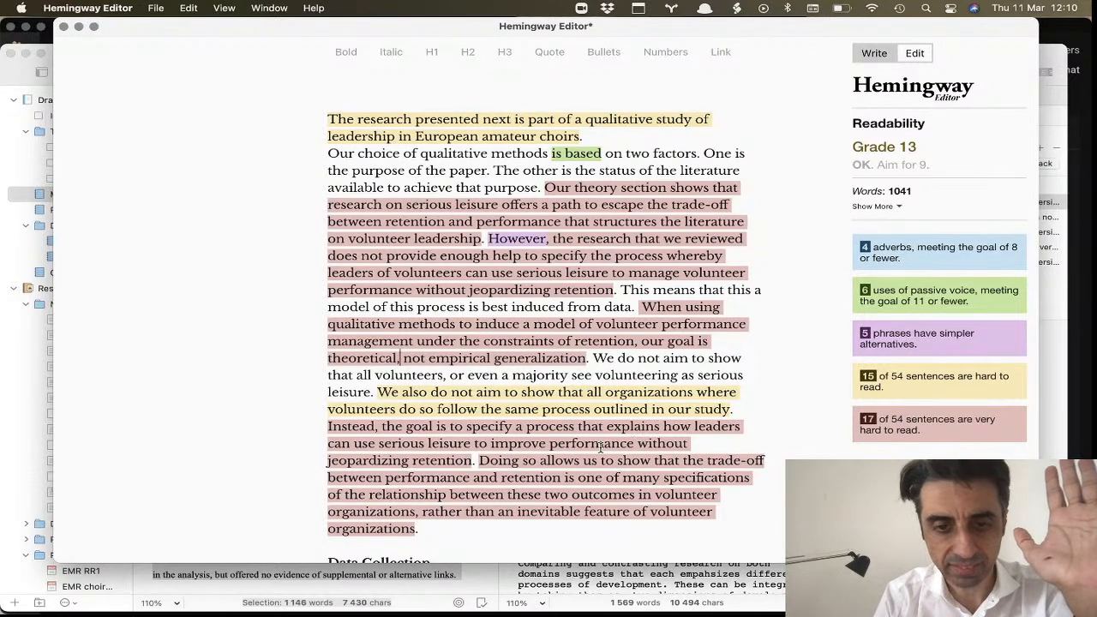
- Remove the blank lines above and below the sentence "Volunteer choirs had between 14 and 21 members." in Data Collection
left_click_drag(474, 461, 333, 422)
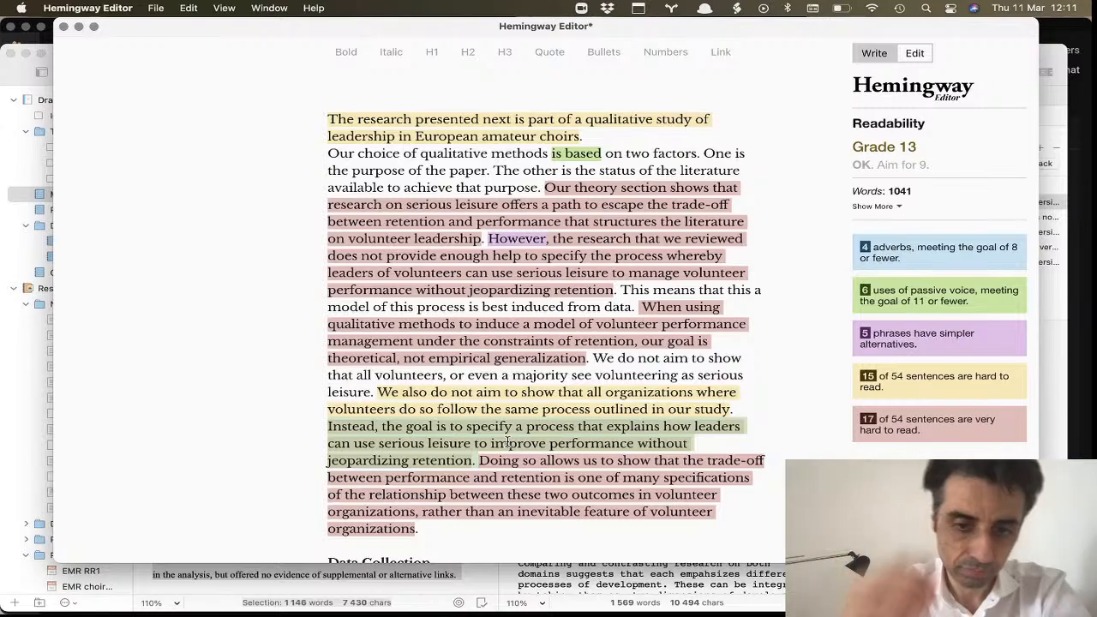
scroll(507, 442, "down", 8)
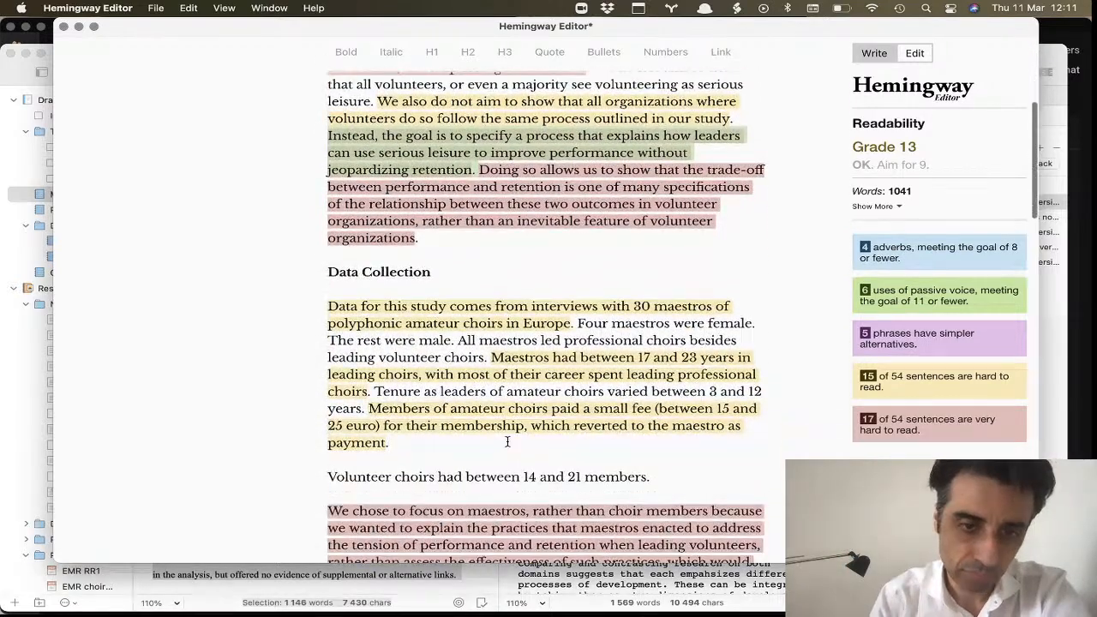
scroll(507, 443, "down", 2)
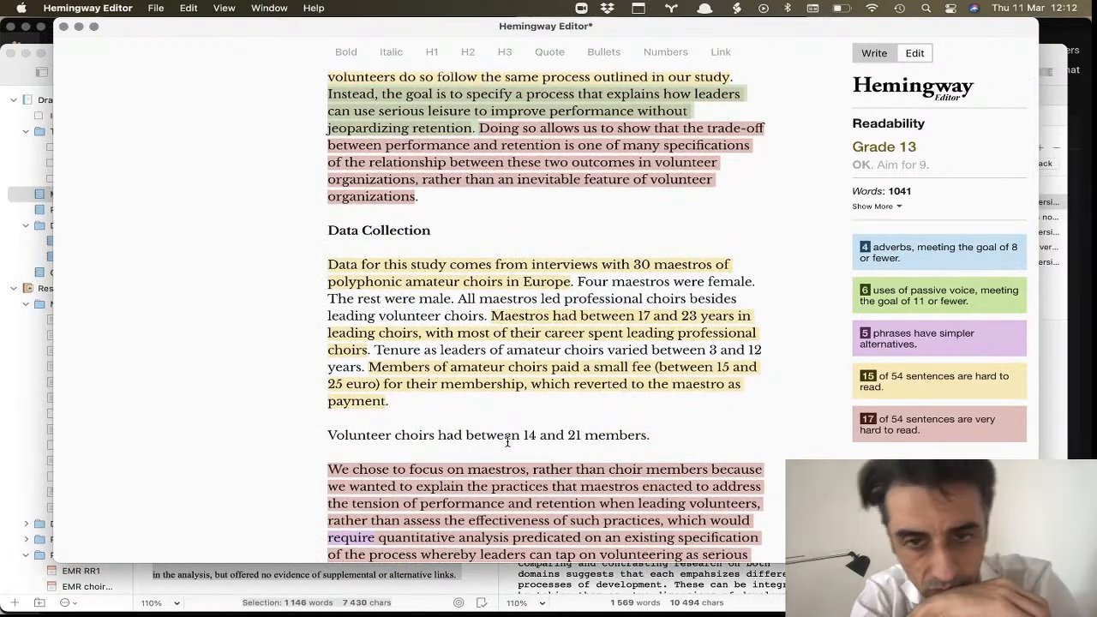
scroll(507, 442, "down", 5)
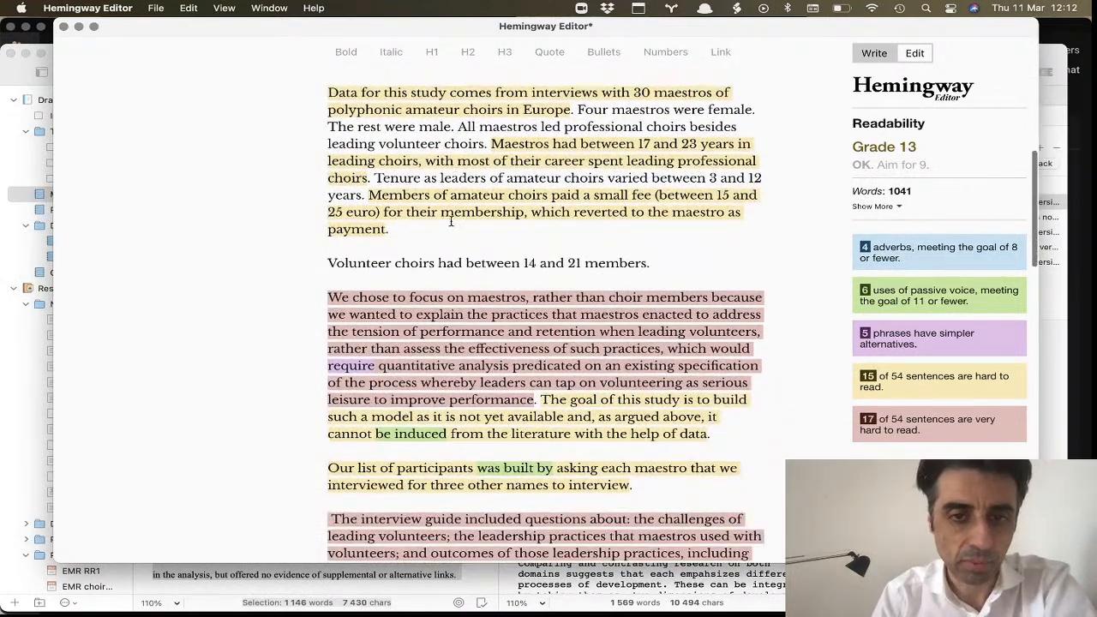
left_click(402, 246)
key("BackSpace")
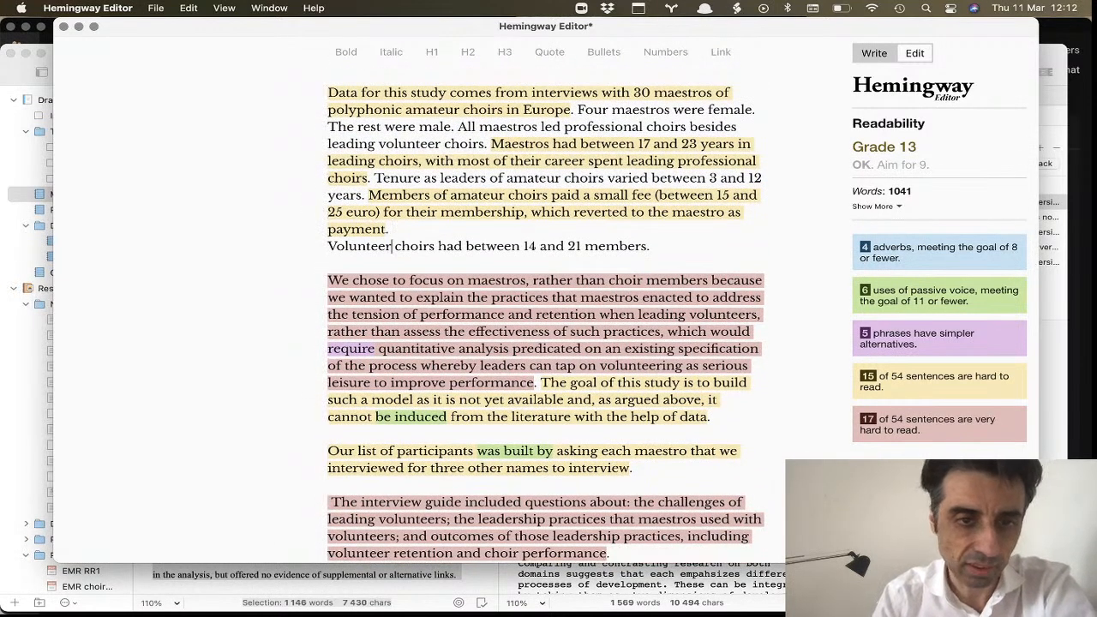
key("BackSpace")
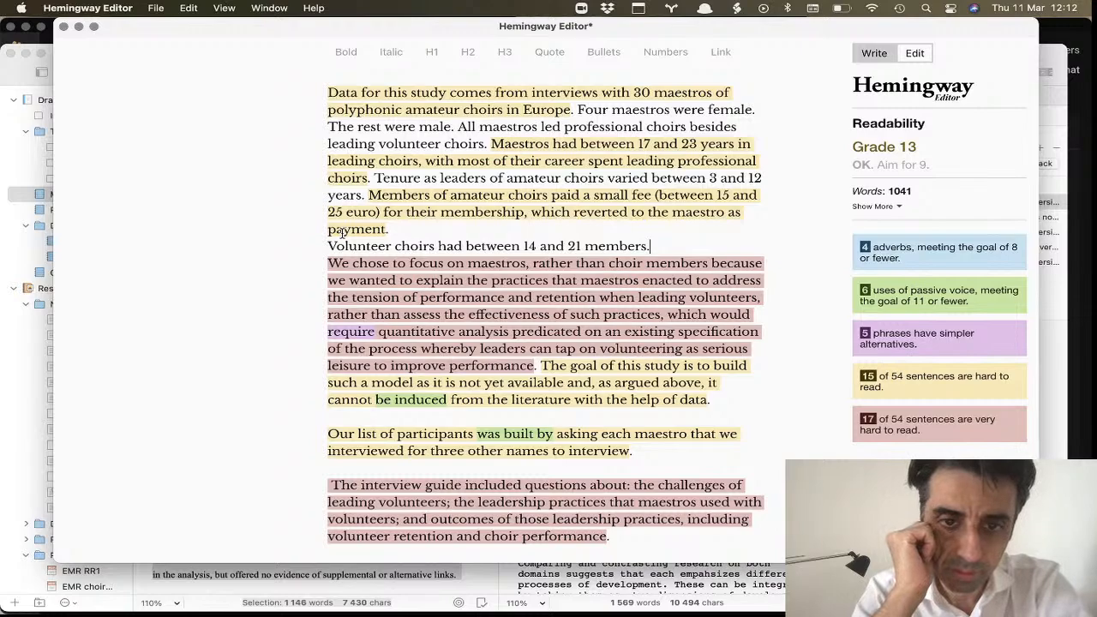
- End the "We chose to focus on maestros" sentence after "choir members" and replace "because we wanted" with a new sentence opening, "Our goal is"
left_click(710, 263)
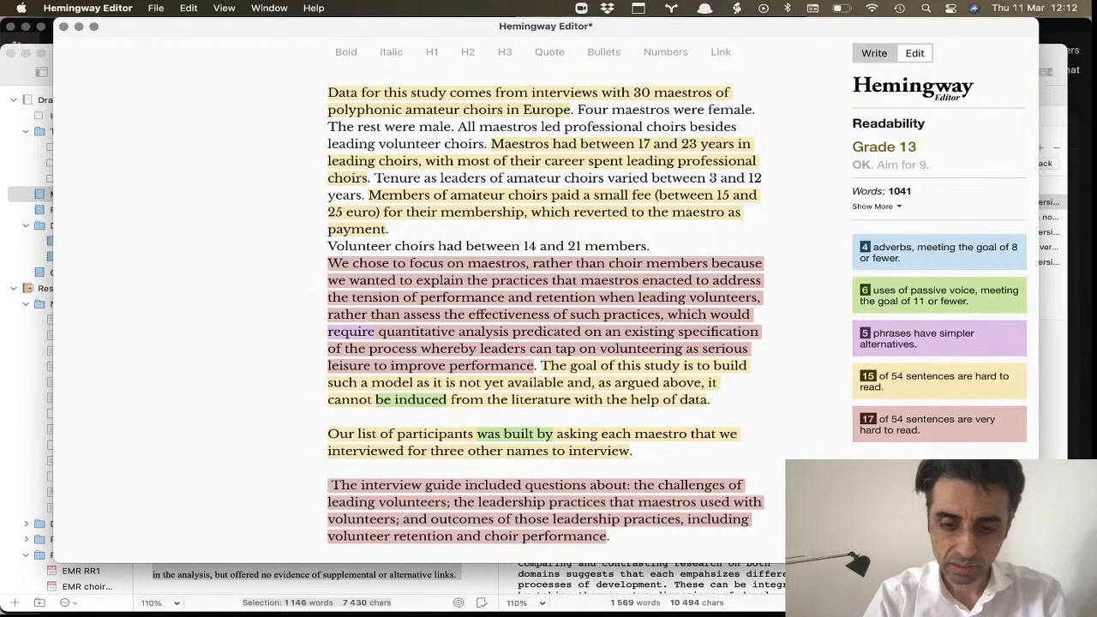
type(". Our go")
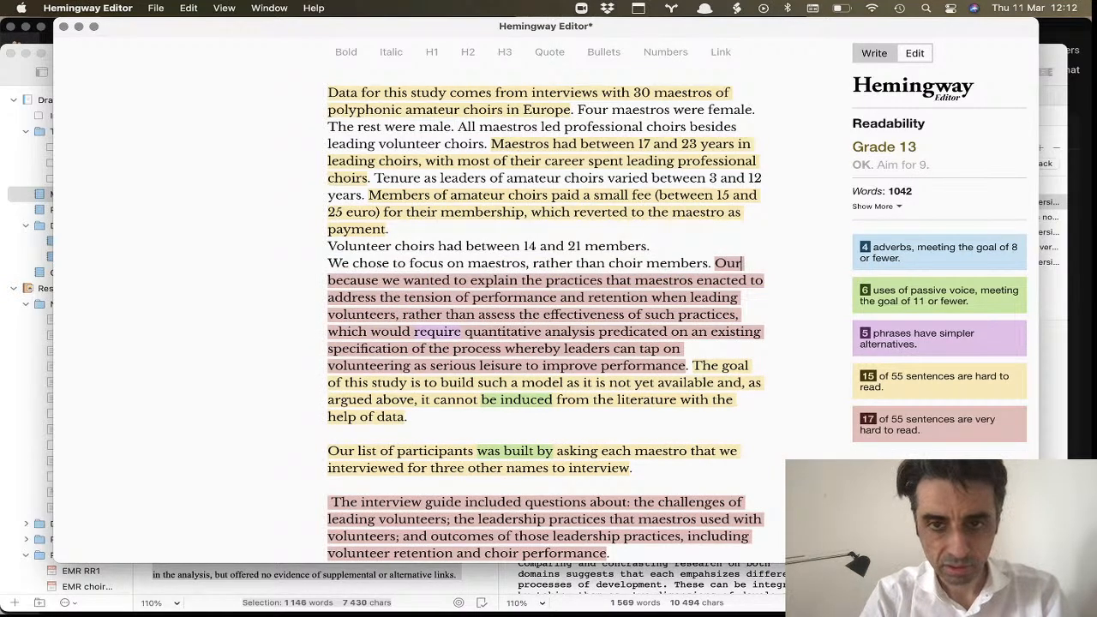
type("al is")
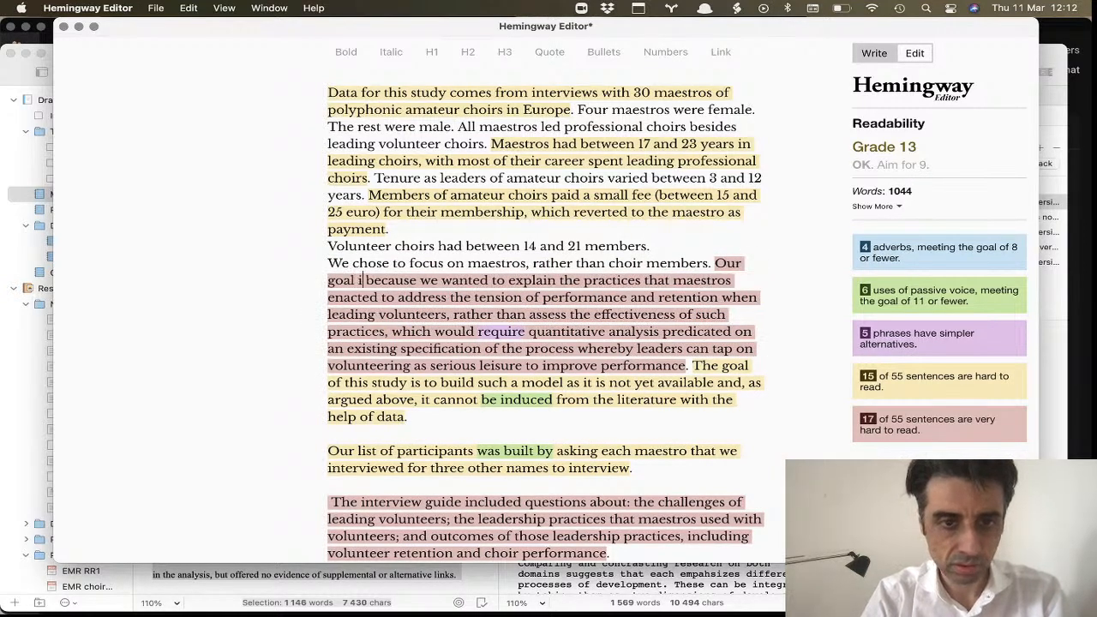
left_click(495, 281, "shift")
key("BackSpace")
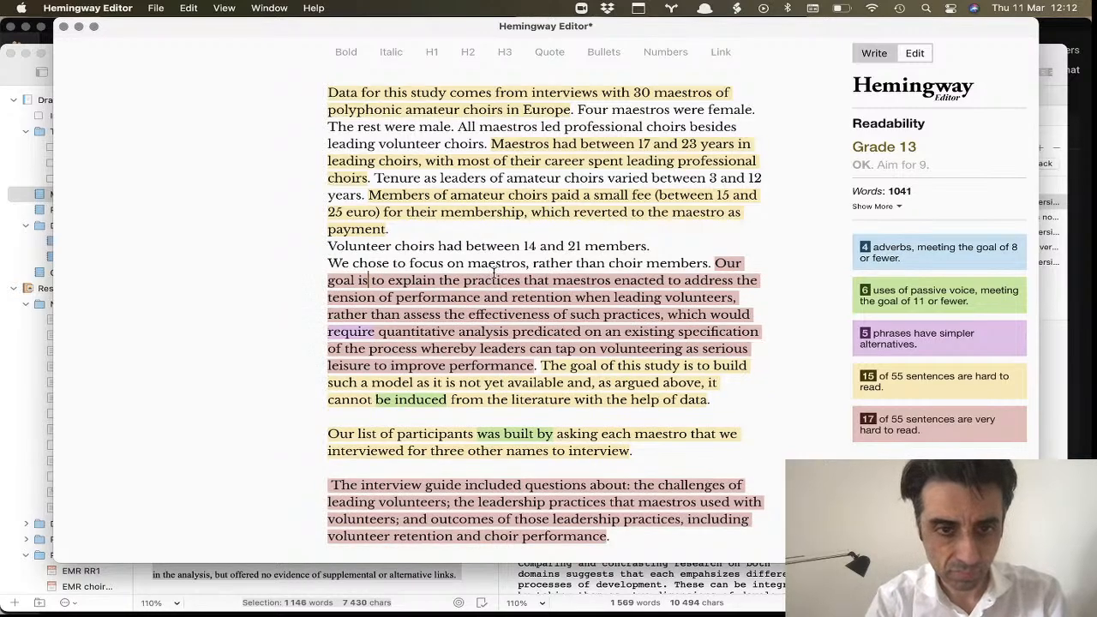
- End the "Our goal is" sentence after "leading volunteers" and replace "rather than" with a new sentence opening, "We do not aim to"
left_click(738, 297)
key("BackSpace")
type(". ")
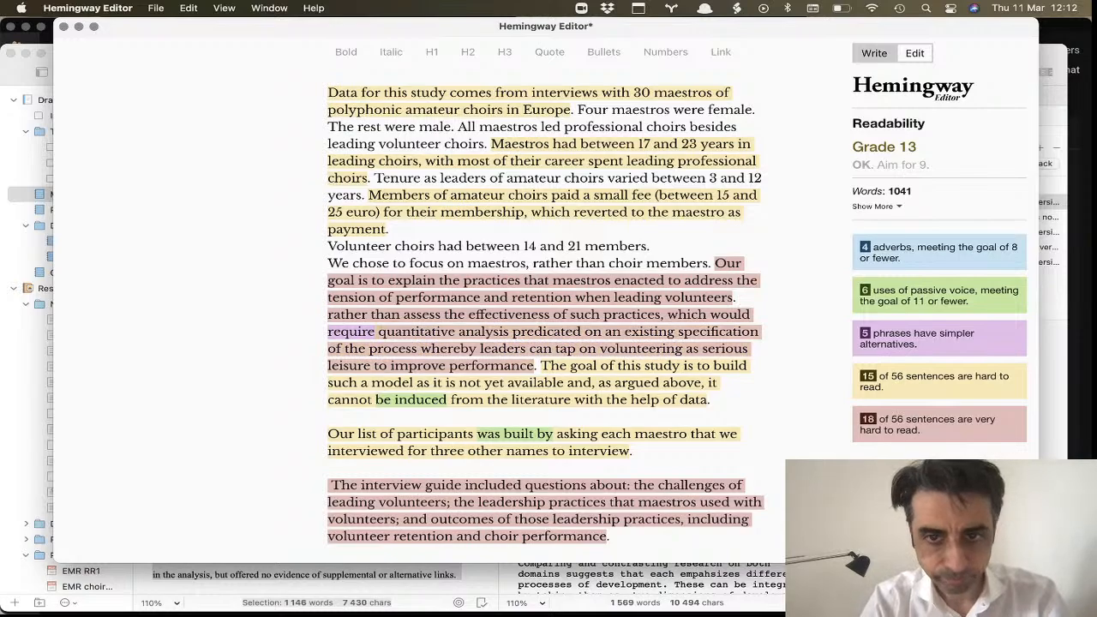
type("We don n")
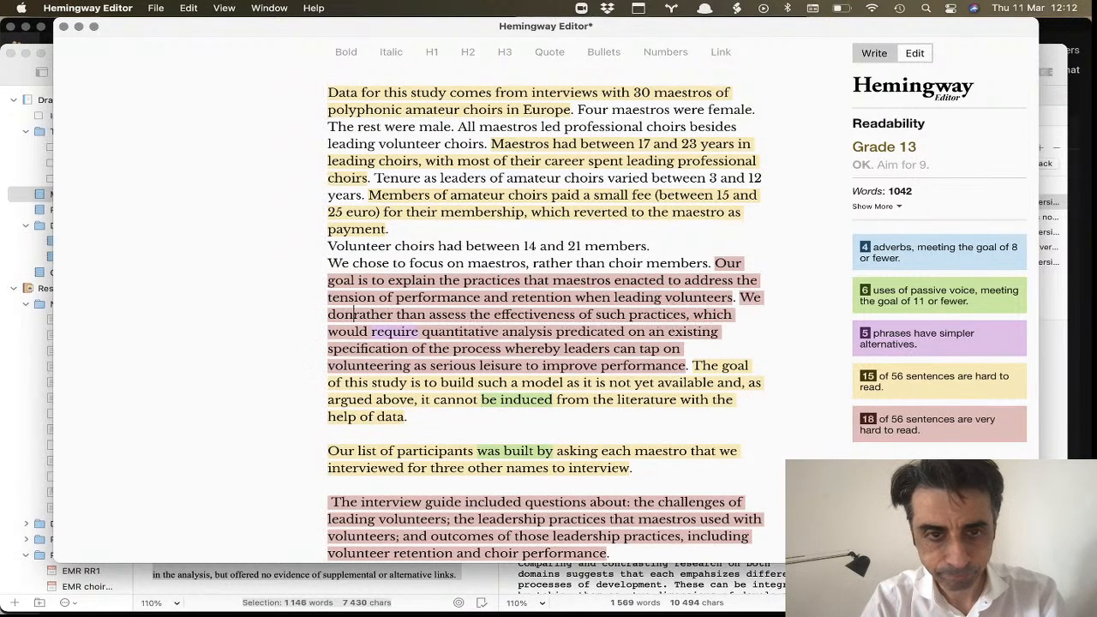
key("BackSpace")
key("BackSpace")
key("BackSpace")
type("not")
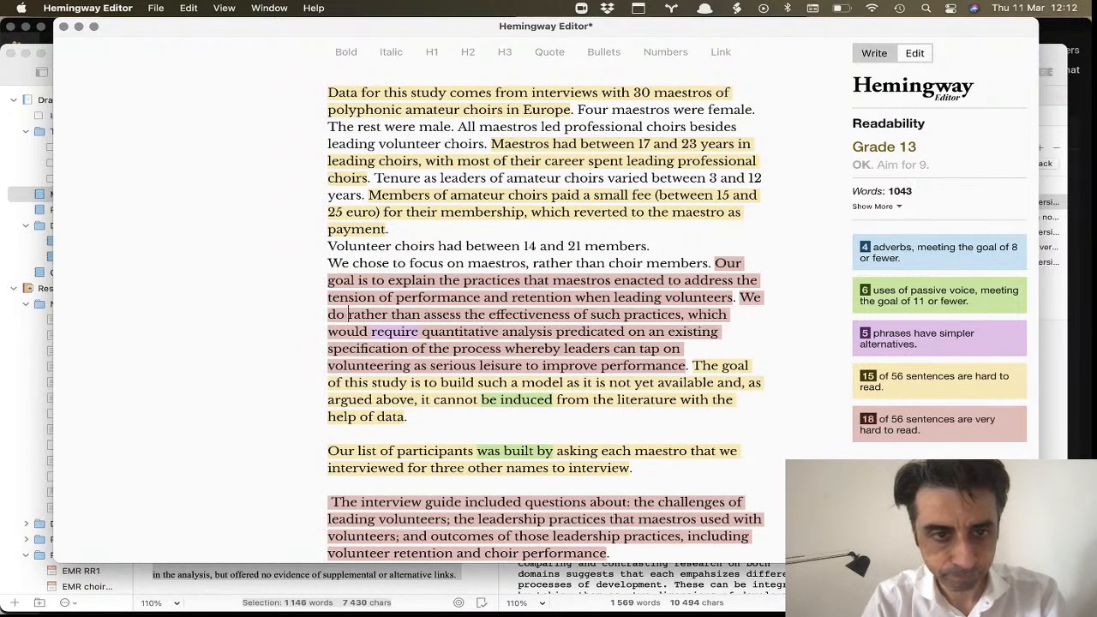
type(" aim to")
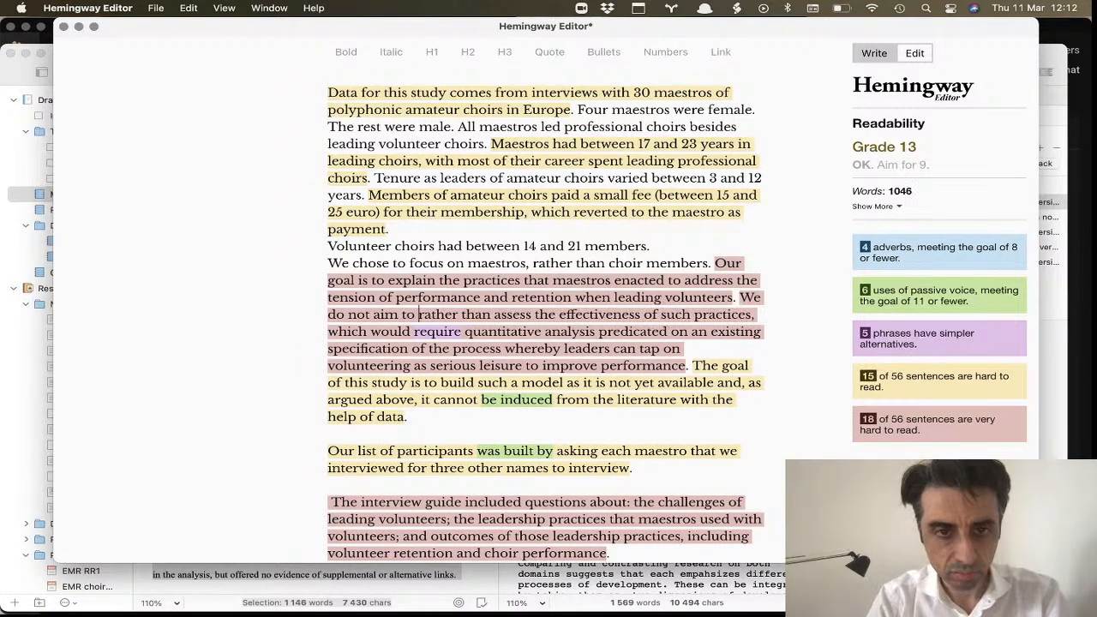
left_click_drag(419, 314, 490, 314)
key("BackSpace")
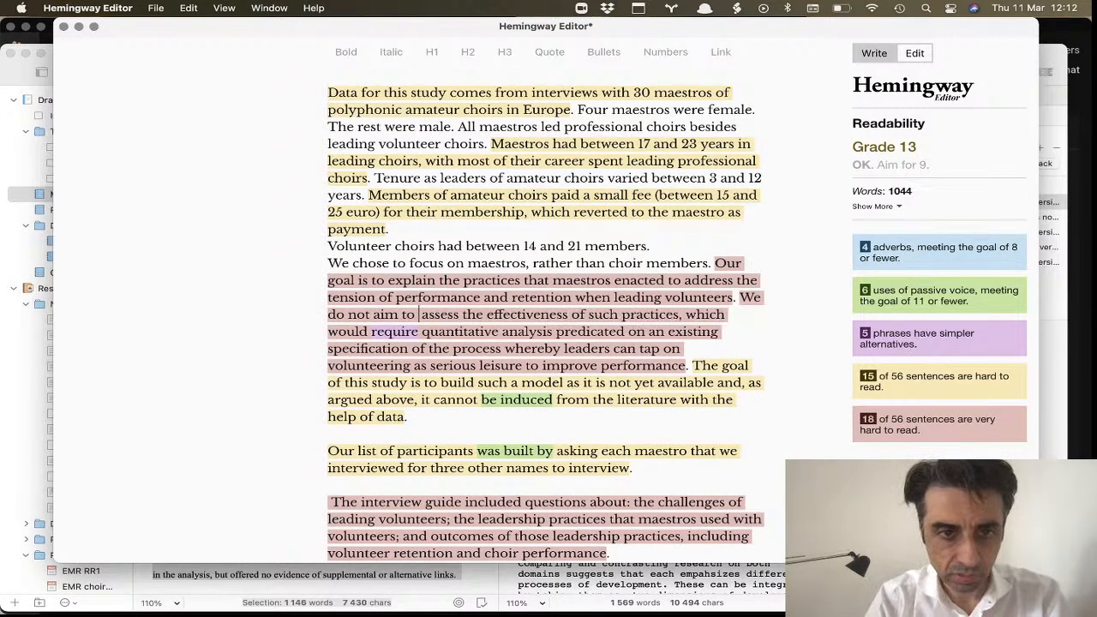
key("BackSpace")
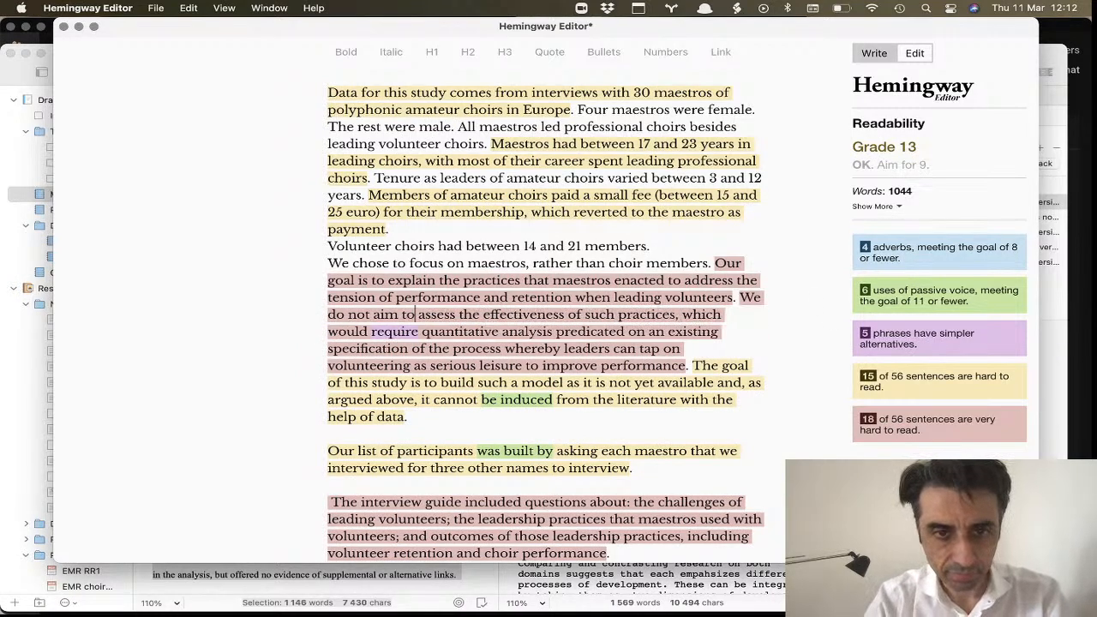
- End the sentence after "such practices" and replace "which" so that a new sentence begins "Doing so would require quantitative analysis"
left_click(678, 315)
key("BackSpace")
type(". Doing ,")
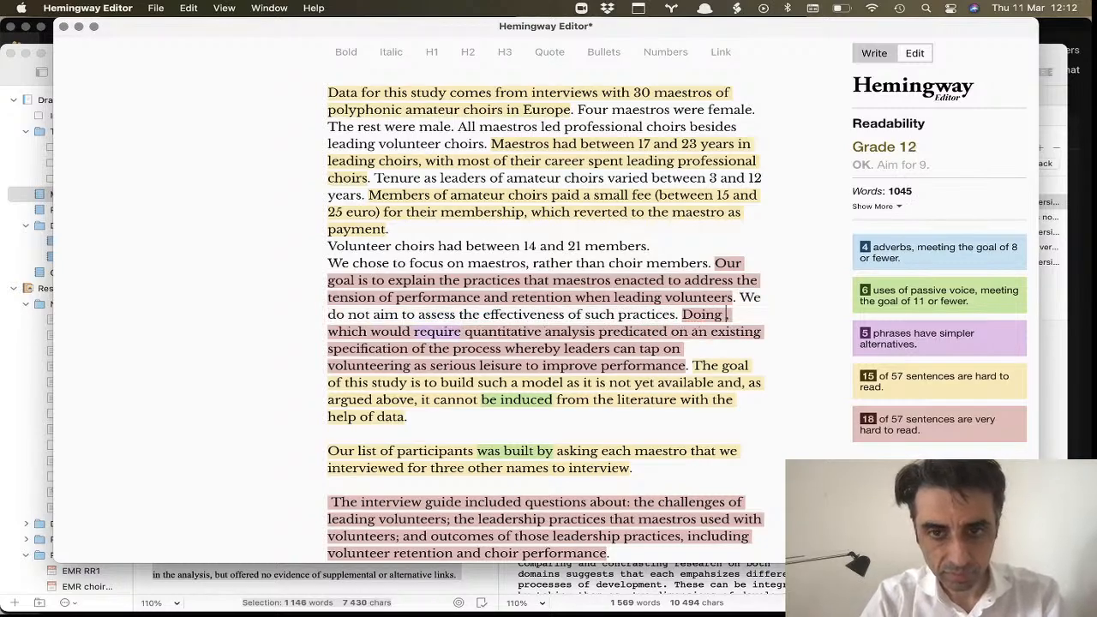
key("Left")
type("so")
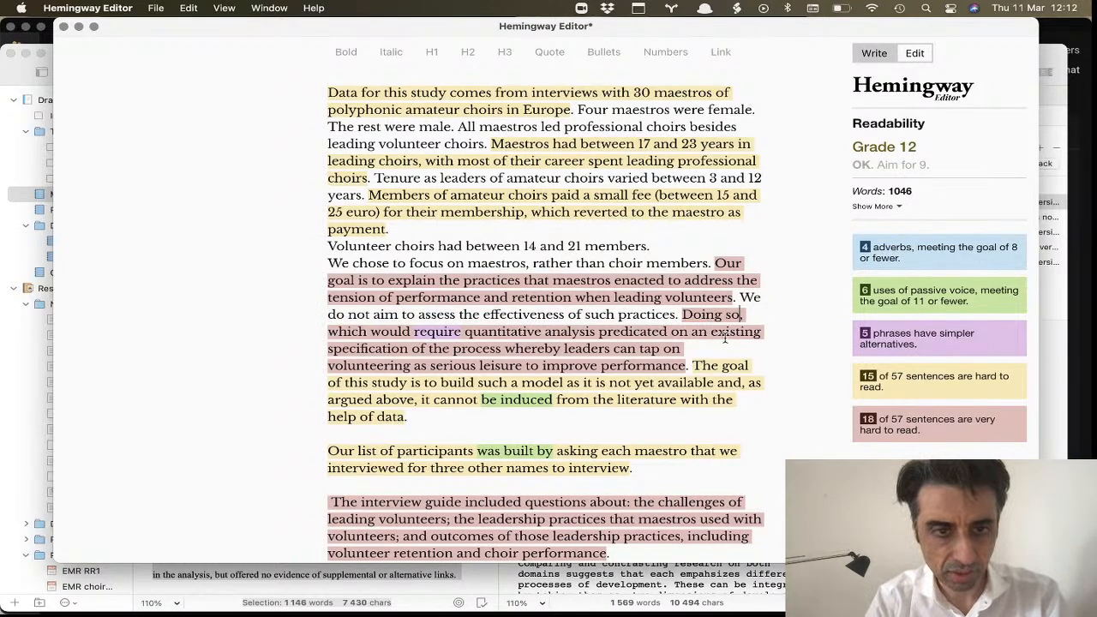
double_click(367, 335)
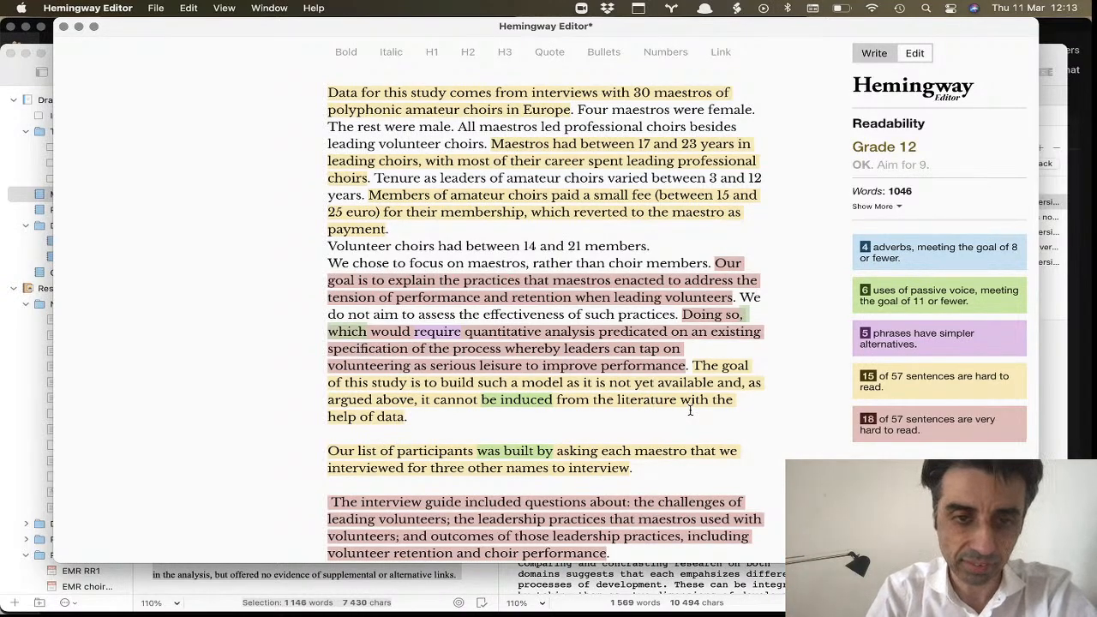
key("BackSpace")
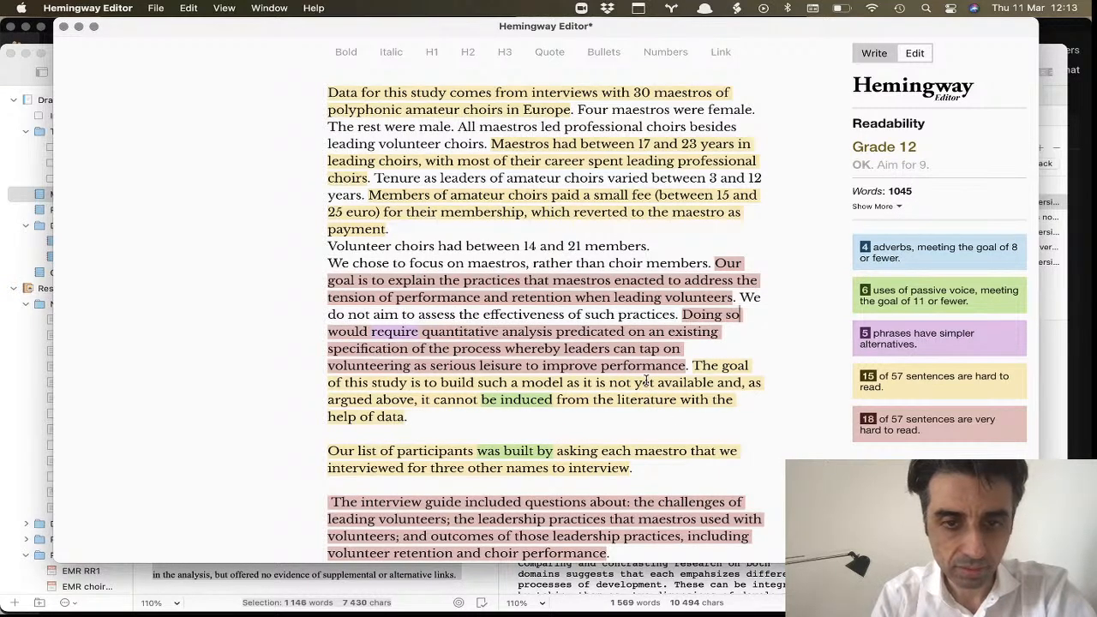
- Delete ", as argued above," from the sentence starting "The goal of this study is to build such a model"
scroll(656, 377, "down", 1)
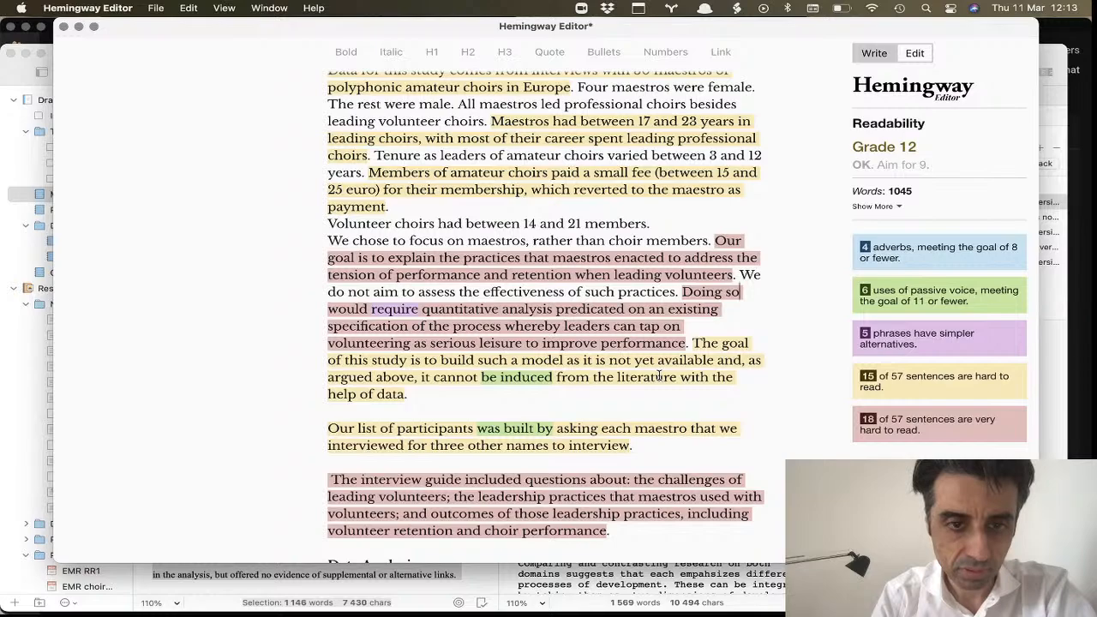
scroll(659, 376, "down", 3)
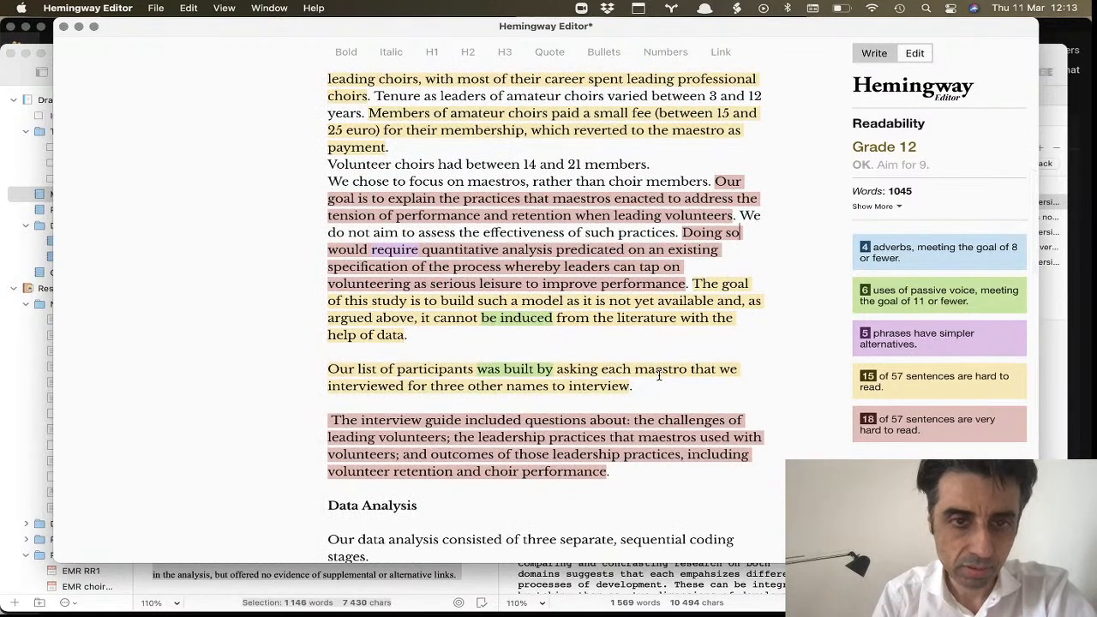
left_click(615, 332)
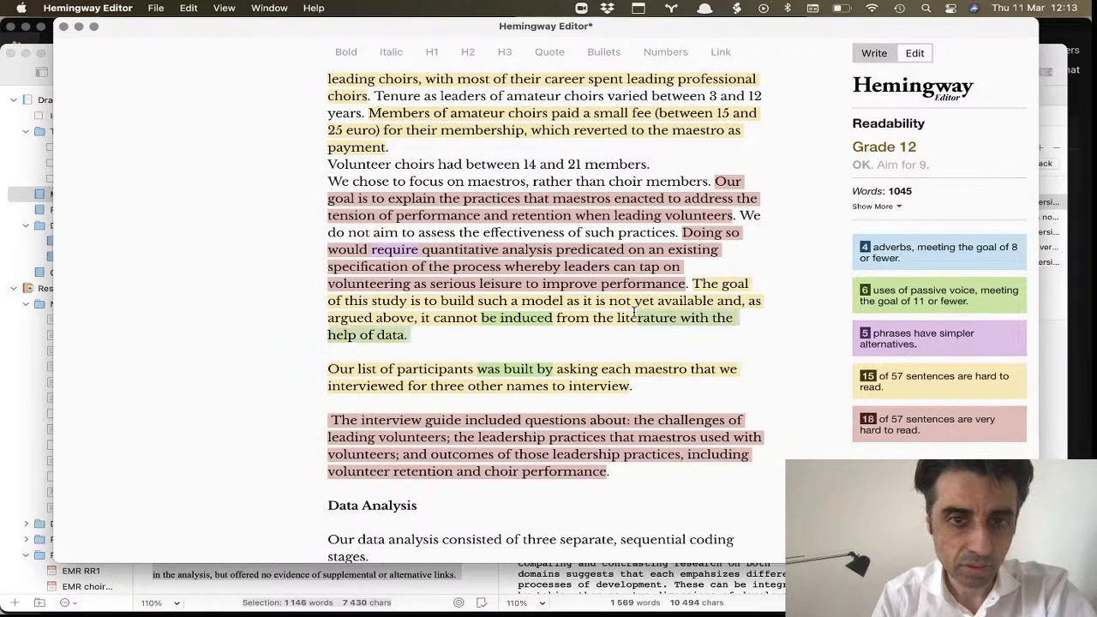
left_click_drag(634, 312, 628, 304)
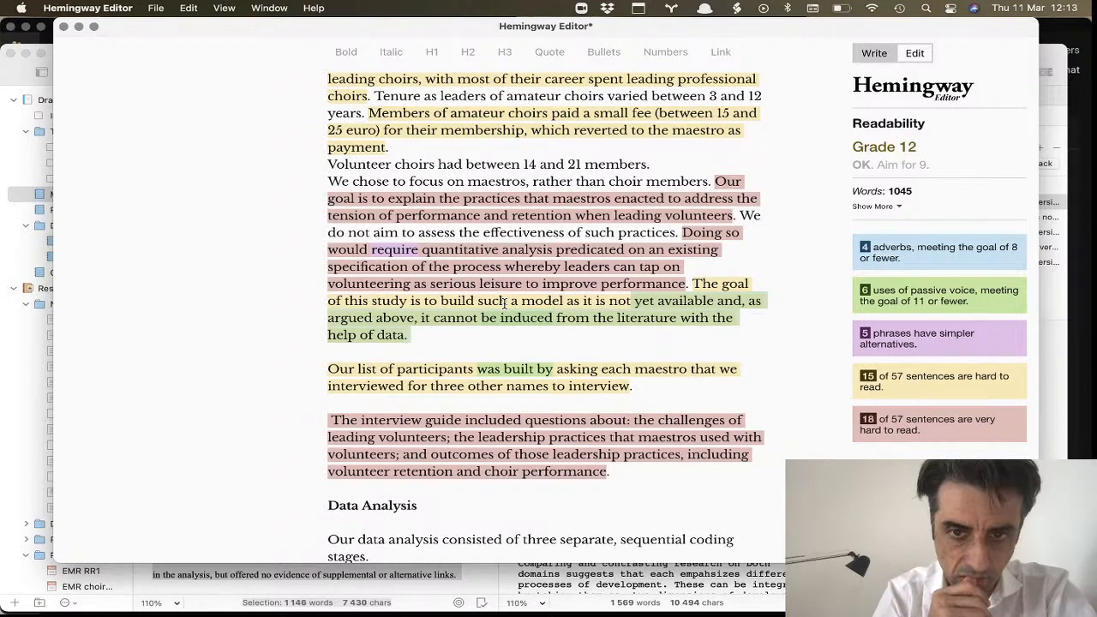
left_click(561, 347)
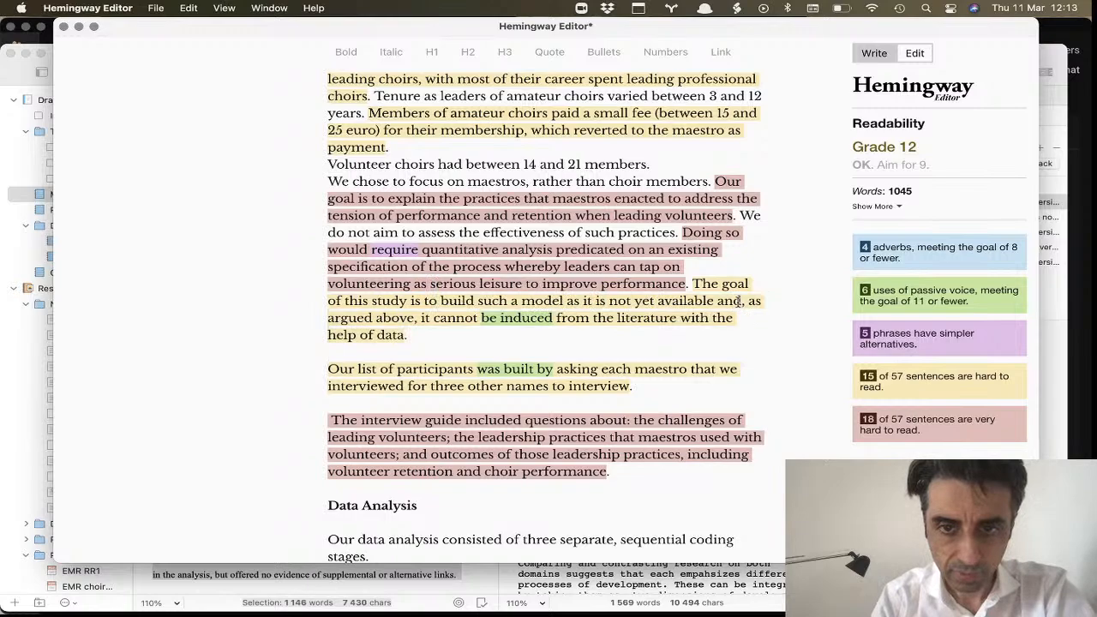
left_click_drag(741, 302, 417, 319)
key("BackSpace")
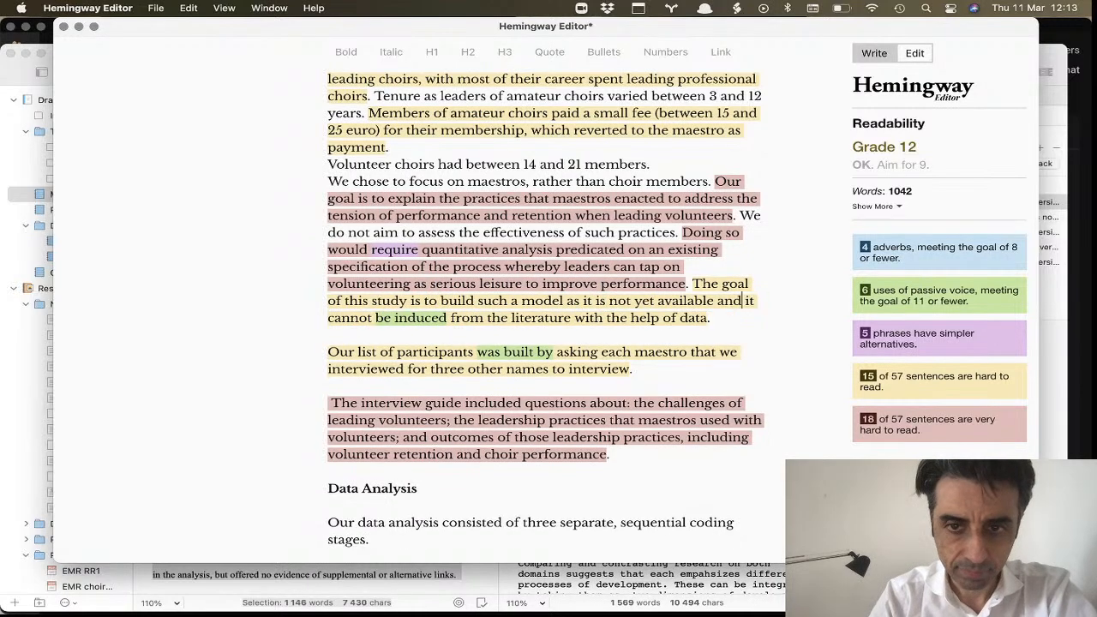
- Change "leading volunteers" to "leading volunteer singers" at the end of the "Our goal is to explain the practices" sentence
scroll(398, 269, "down", 2)
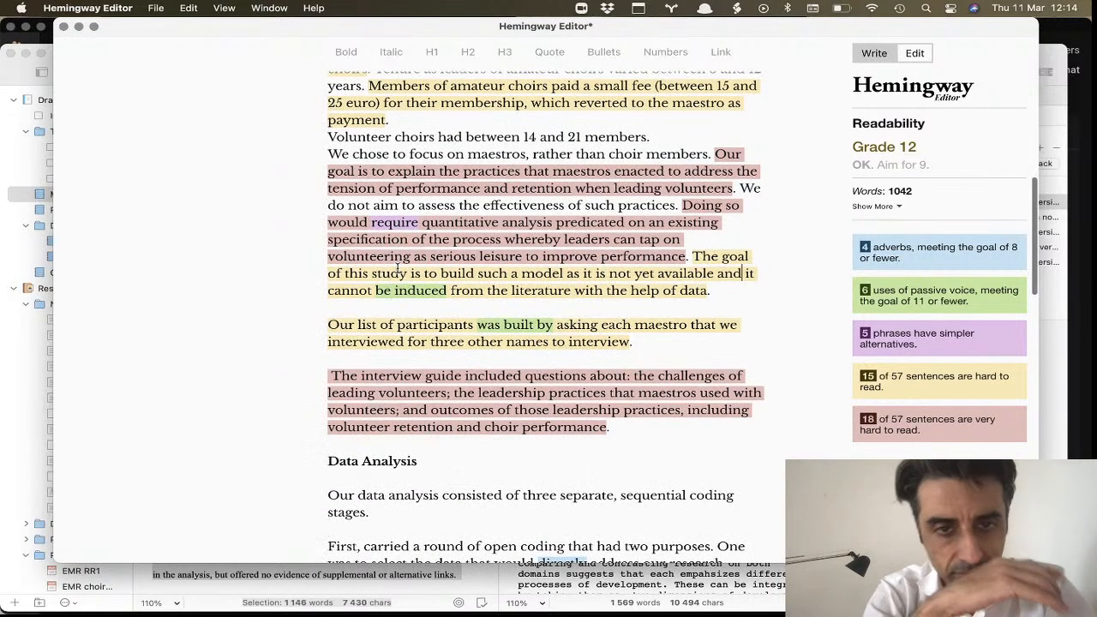
scroll(398, 269, "up", 5)
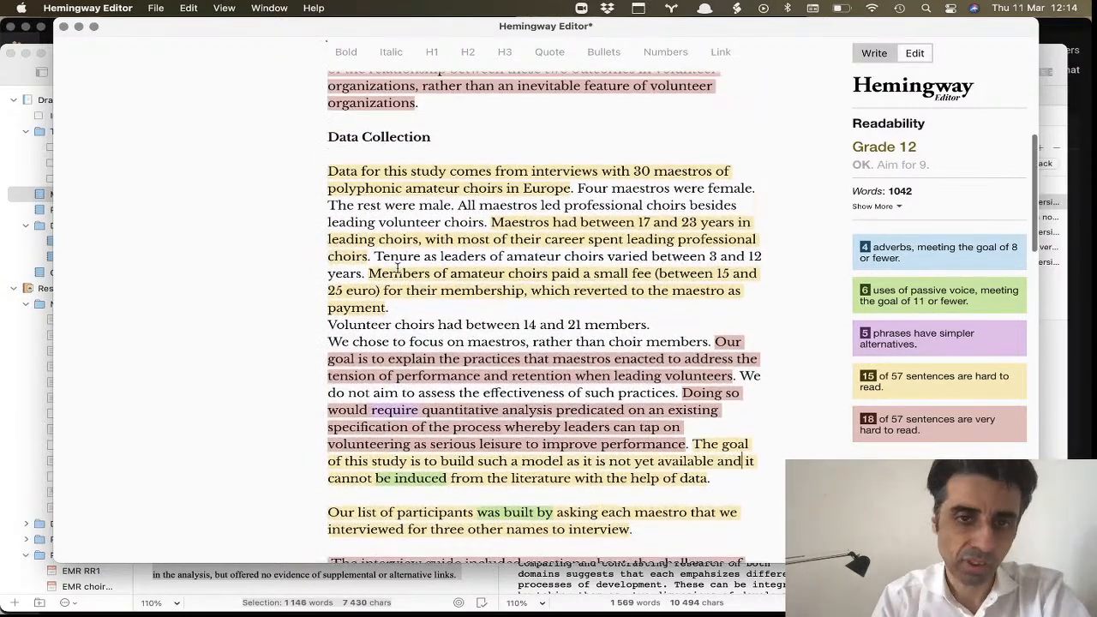
scroll(397, 267, "down", 3)
scroll(398, 267, "down", 1)
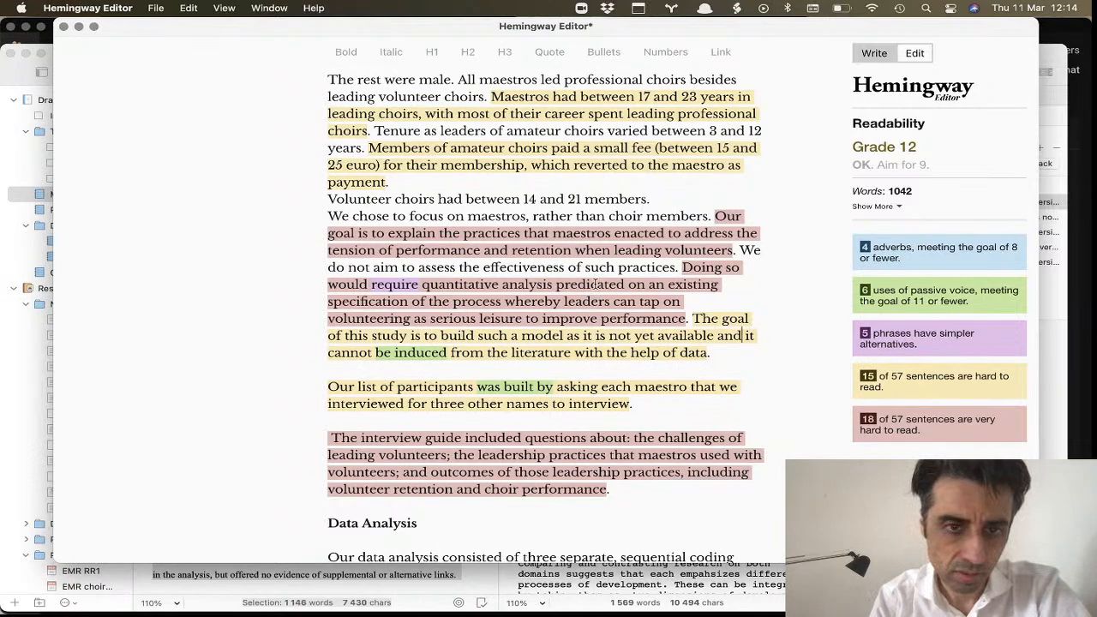
left_click(730, 251)
key("BackSpace")
type("singers. We do not aim to assess the effectiveness of such practices.")
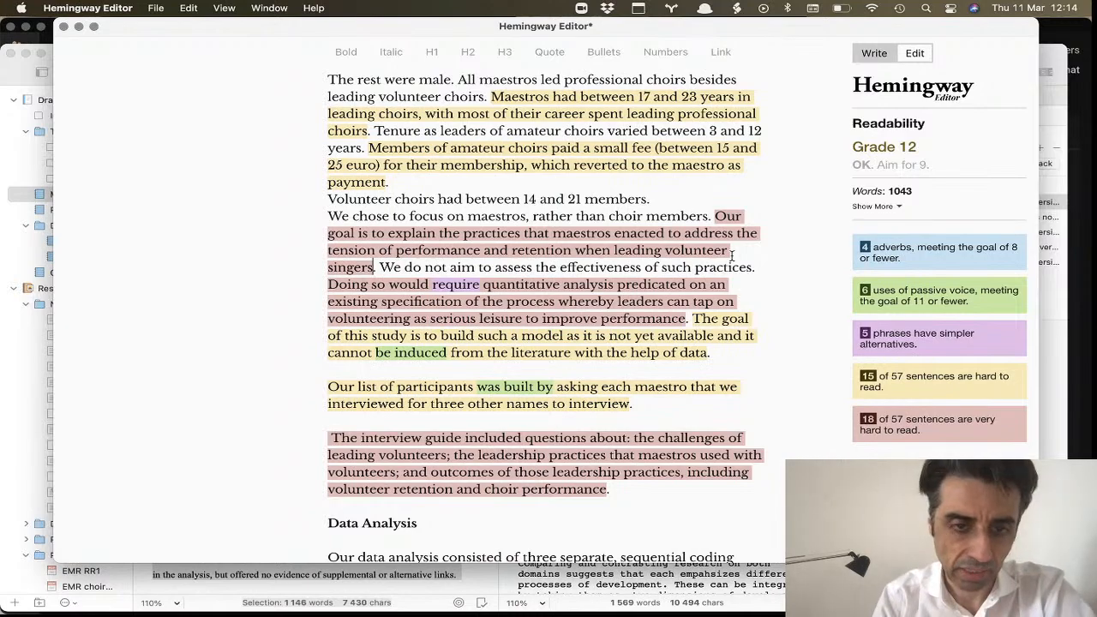
- End the "Challenges" sentence after "their leadership practices" and turn "including codes" into a new sentence beginning "This includes codes"
scroll(626, 318, "down", 5)
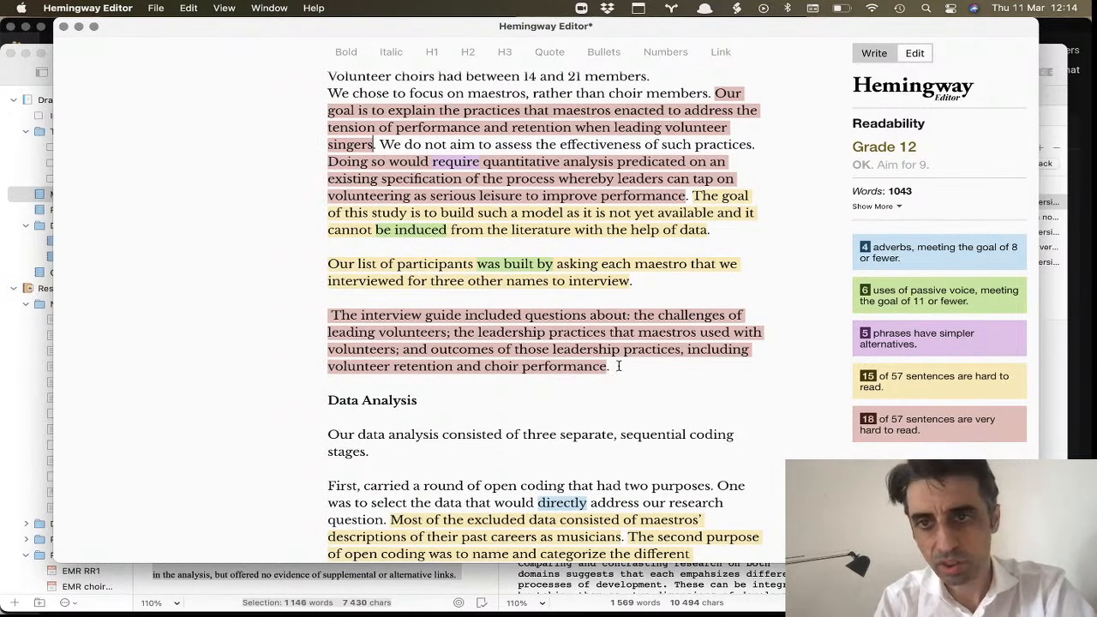
scroll(603, 397, "down", 3)
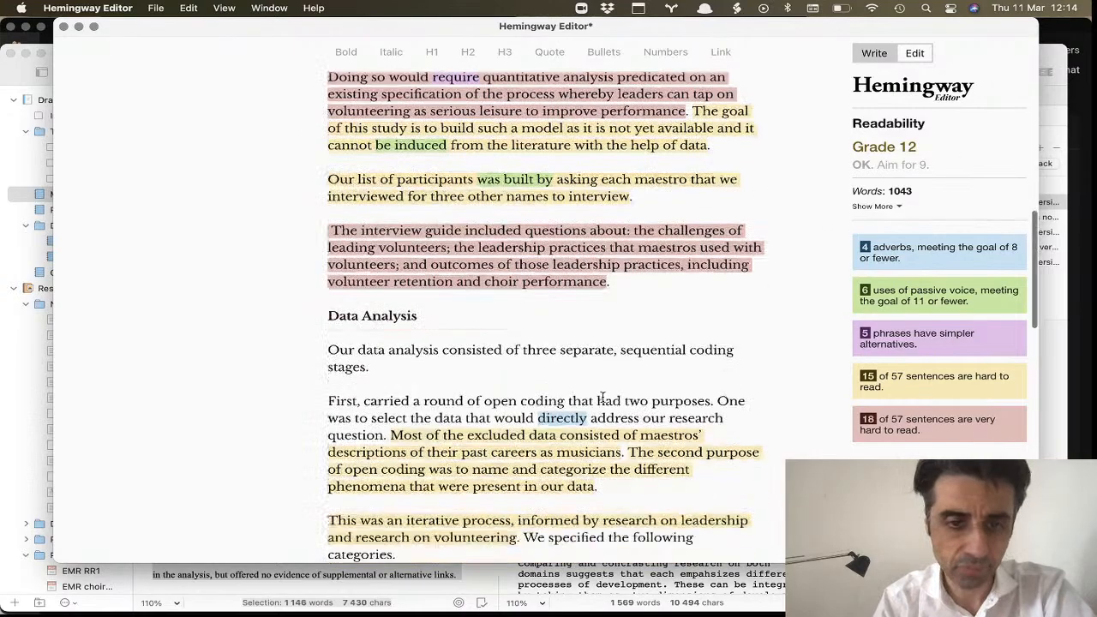
scroll(604, 397, "down", 15)
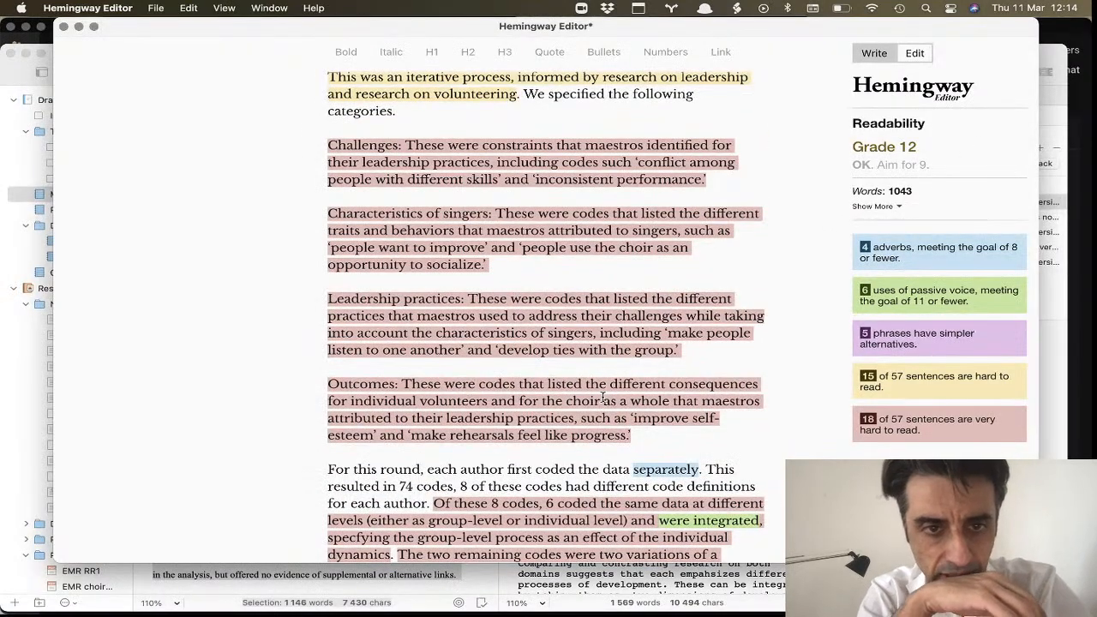
scroll(527, 253, "down", 3)
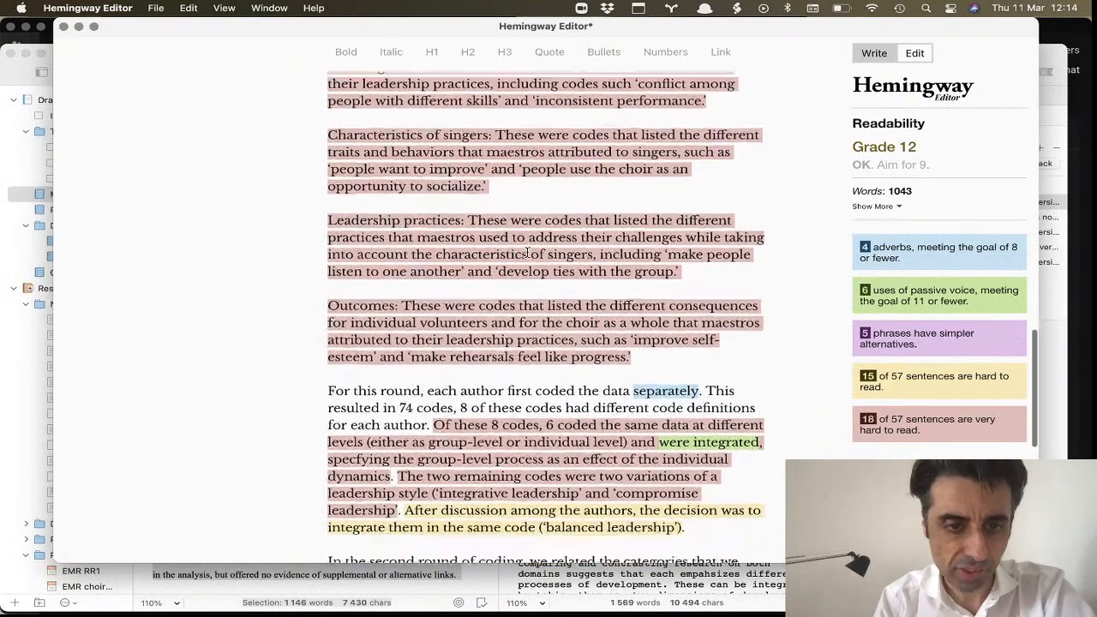
scroll(527, 253, "down", 3)
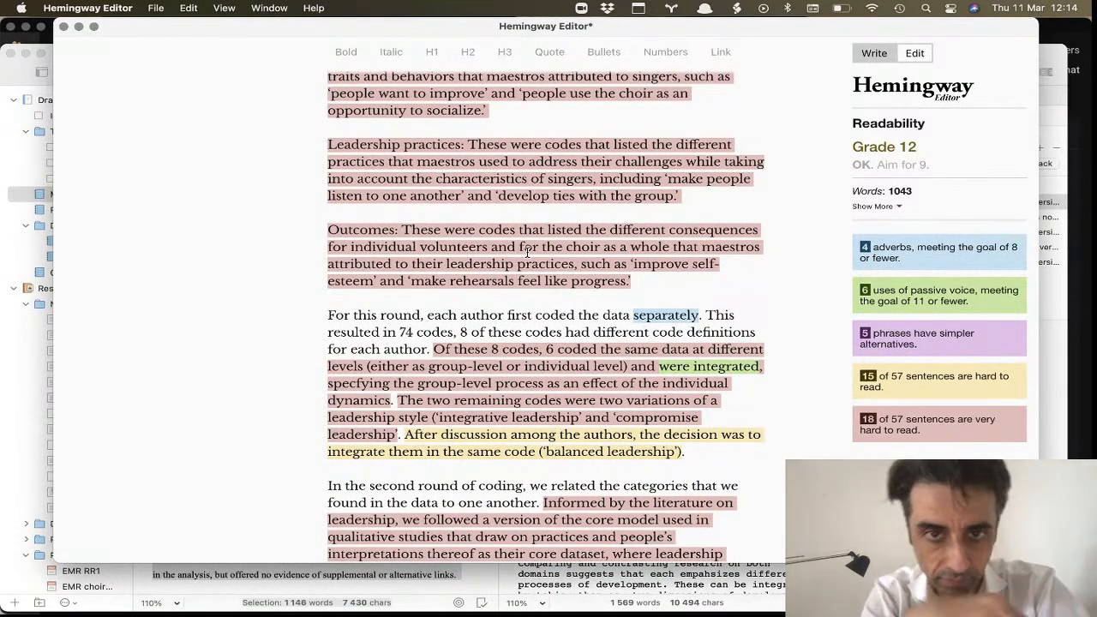
scroll(527, 253, "up", 8)
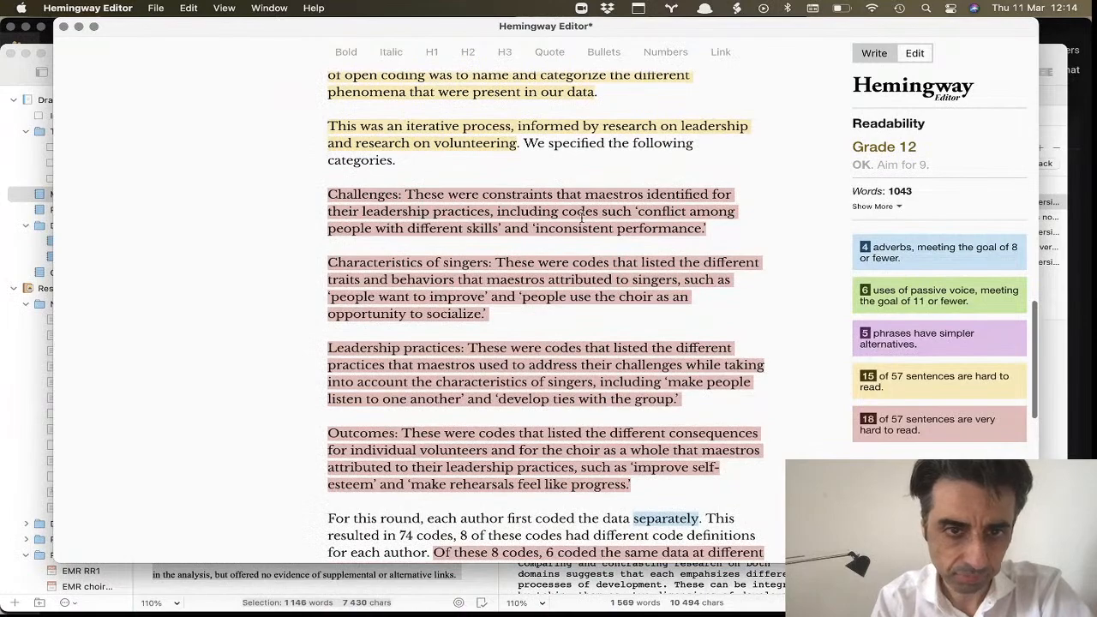
left_click(494, 211)
key("BackSpace")
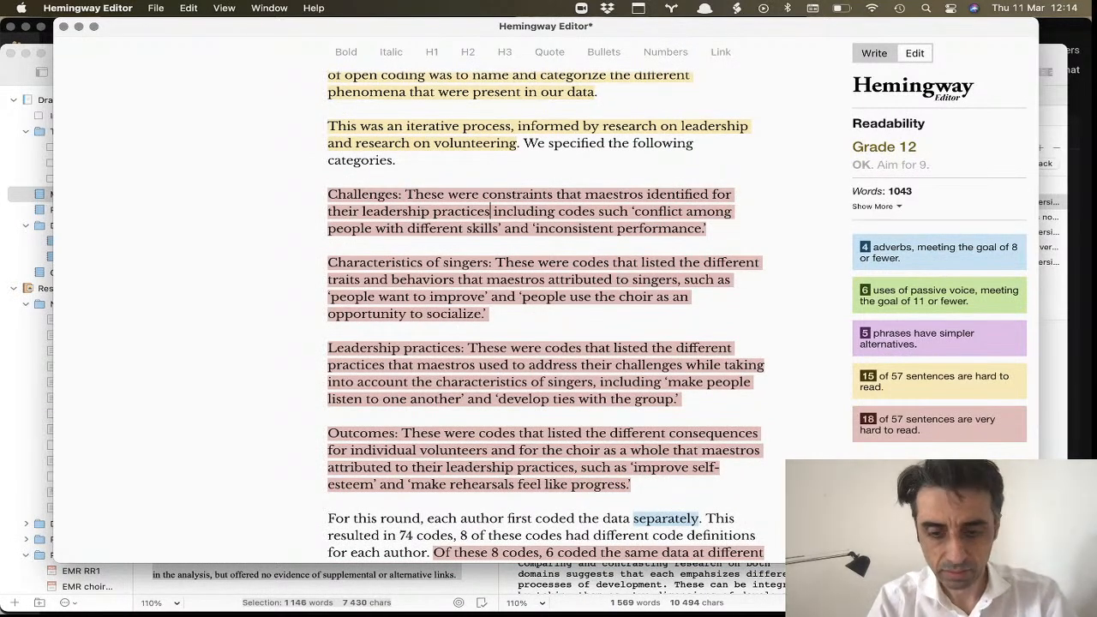
type(". ")
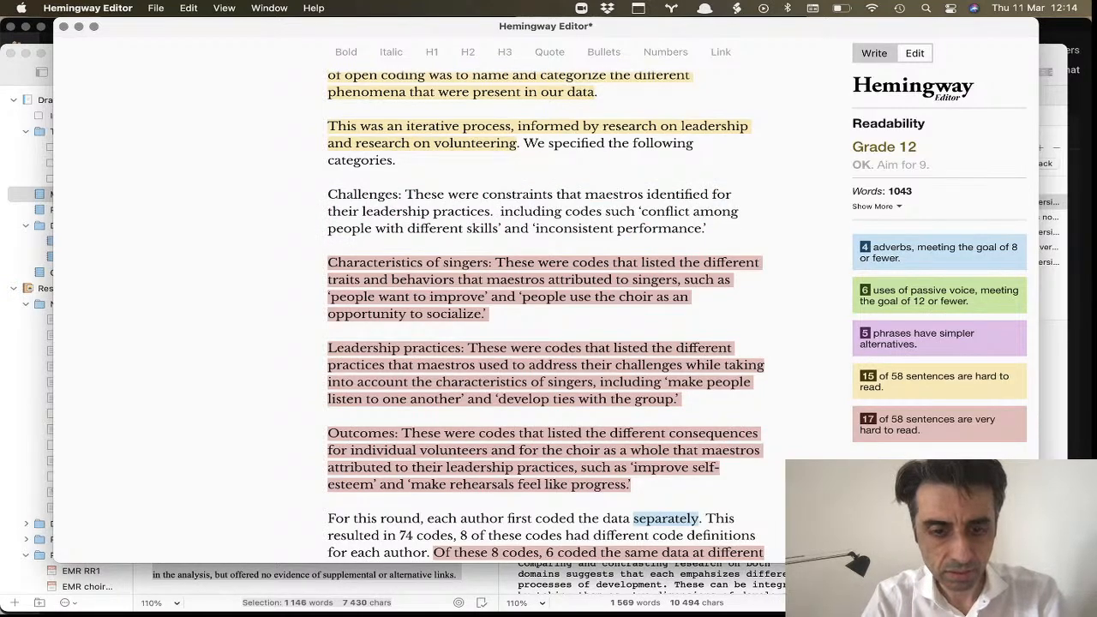
type("This")
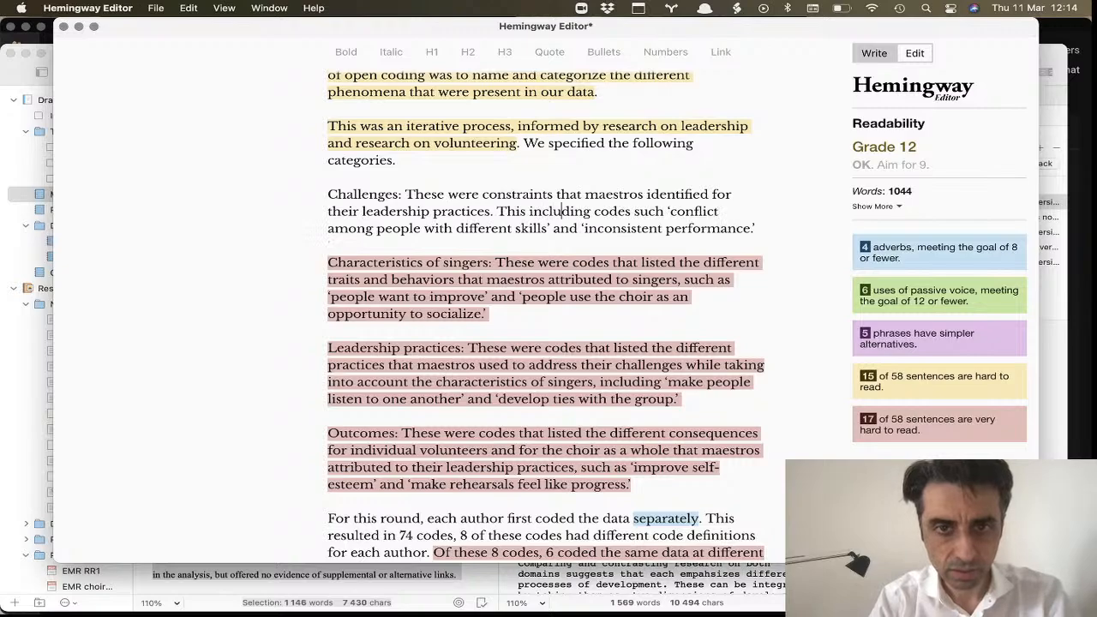
key("BackSpace")
key("BackSpace")
key("BackSpace")
type("es")
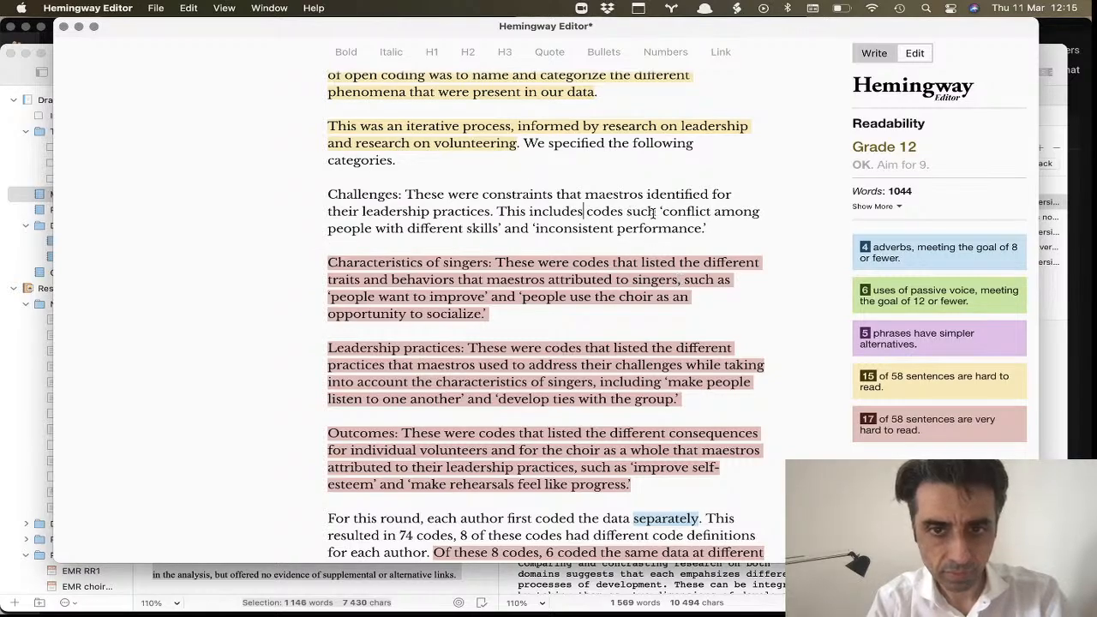
- Add the missing "as" after "such" in the "Challenges" paragraph and copy the phrase "This includes codes such as"
left_click_drag(653, 213, 622, 209)
left_click(503, 210)
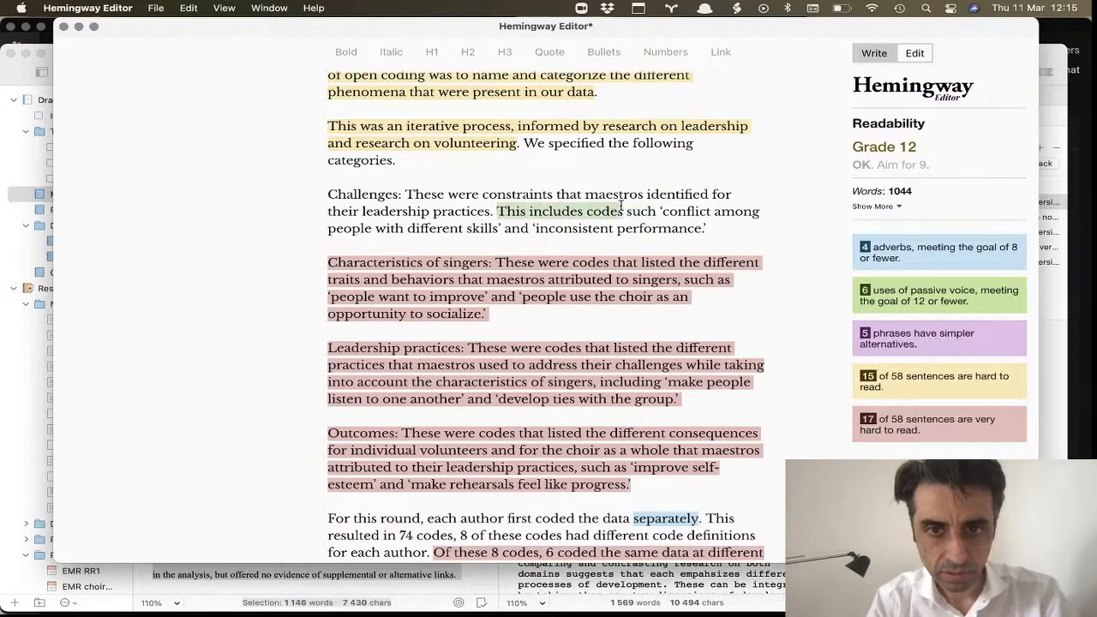
key("super+c")
key("Right")
key("Right")
key("Right")
key("Right")
key("Right")
key("Right")
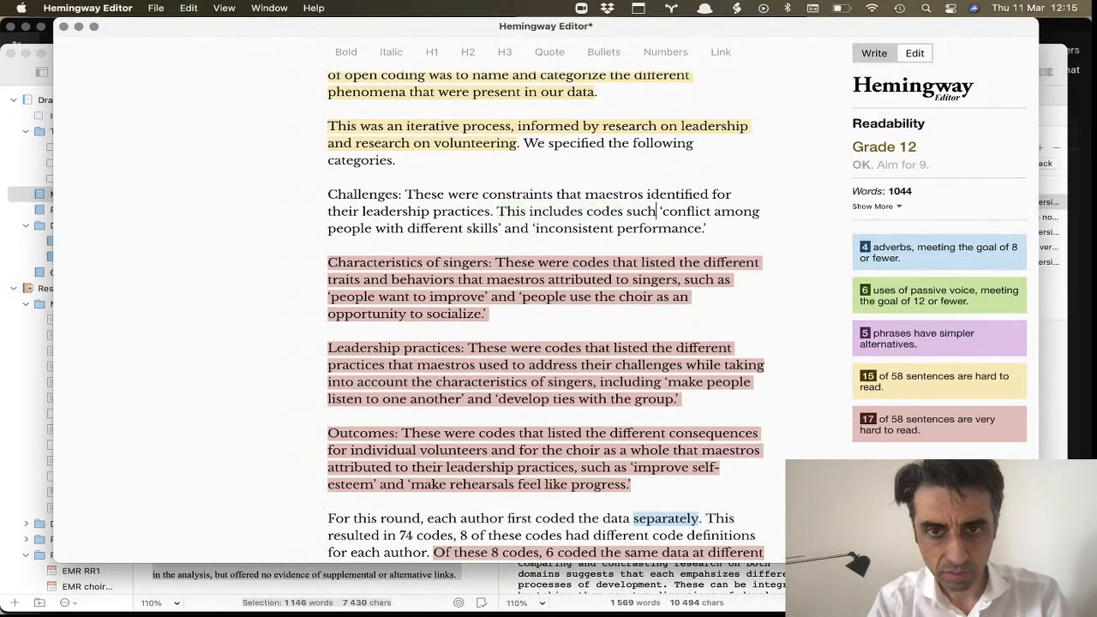
type("as")
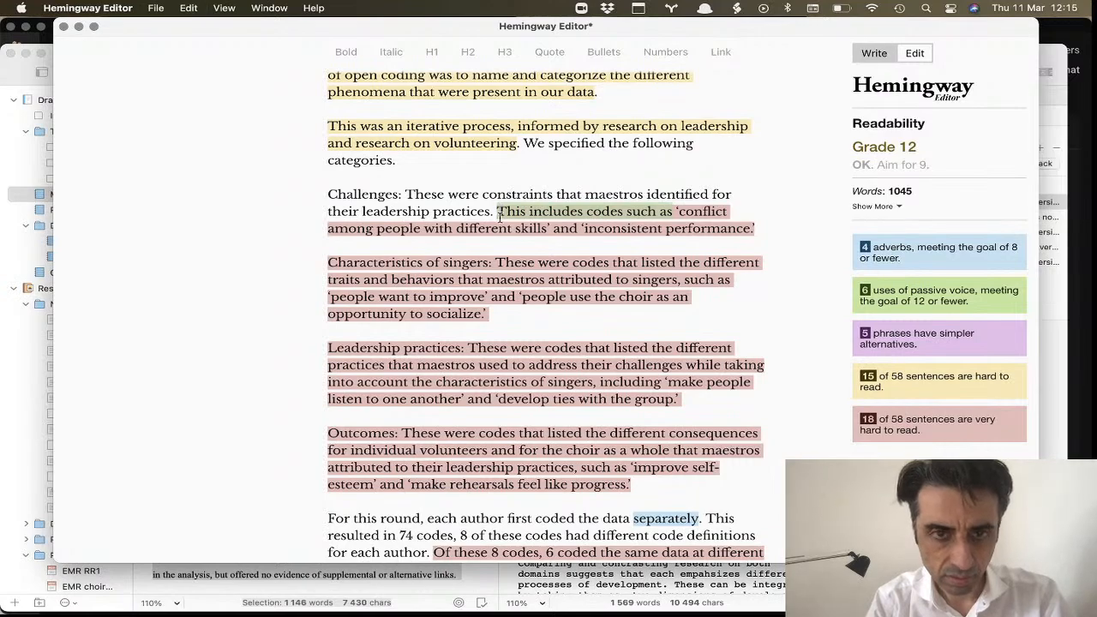
- End the "Characteristics of singers" sentence after "attributed to singers" and start the next with "This includes codes such as", without a duplicated "such as"
left_click(681, 280)
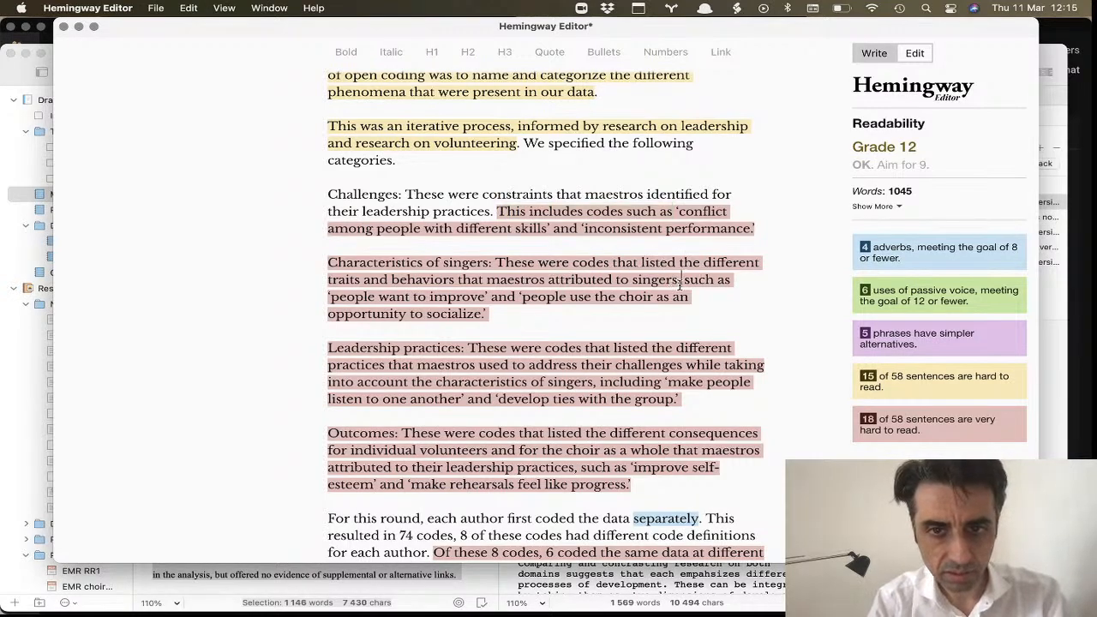
type(".")
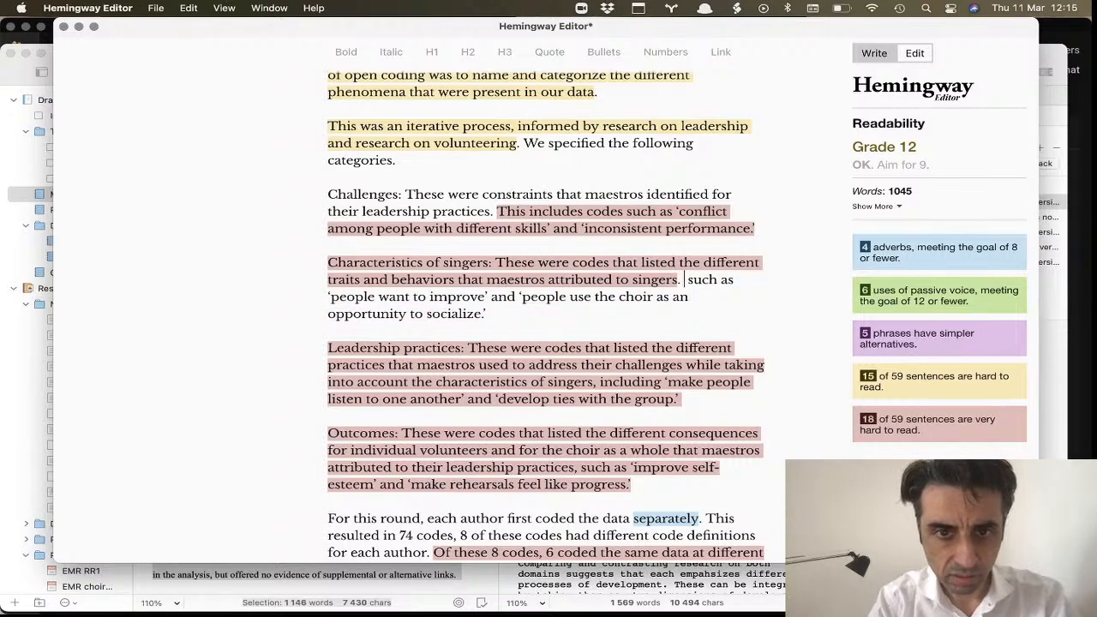
key("BackSpace")
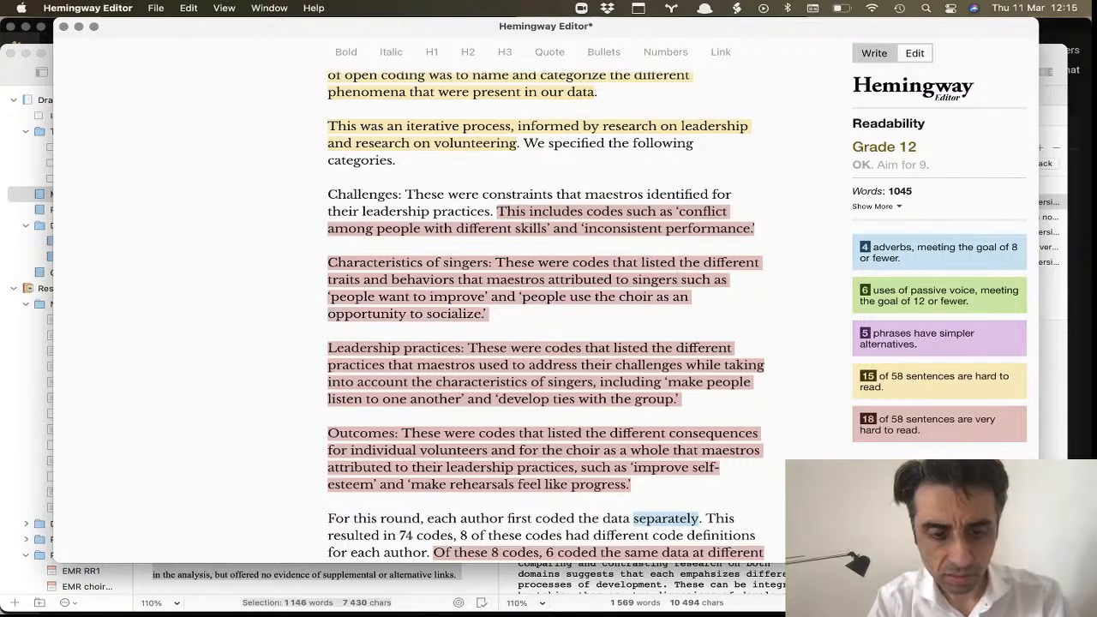
type(".")
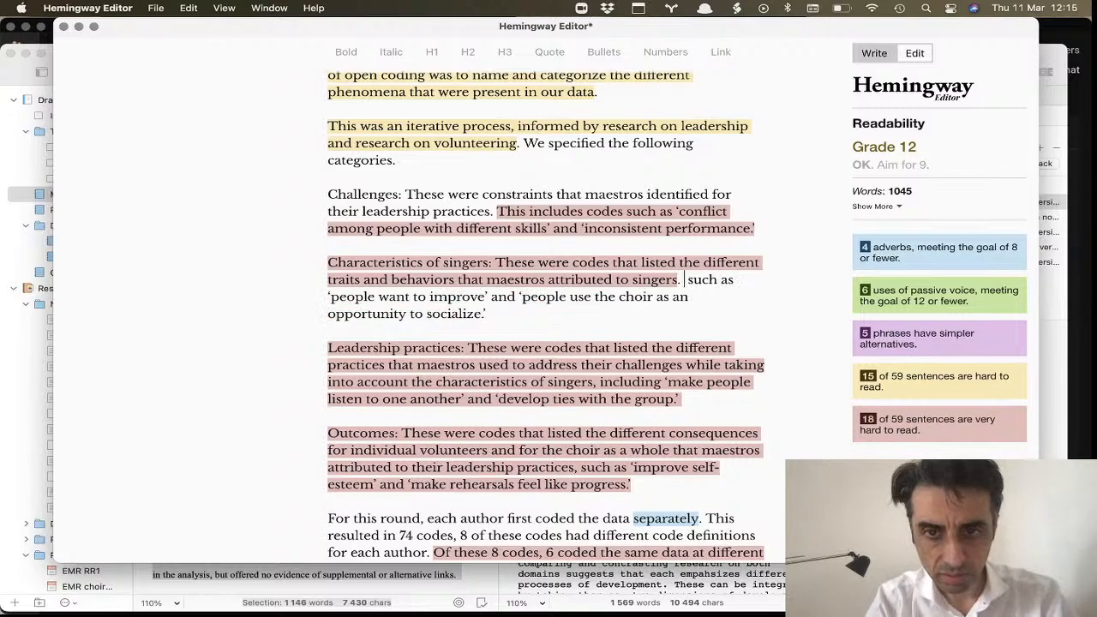
key("super+v")
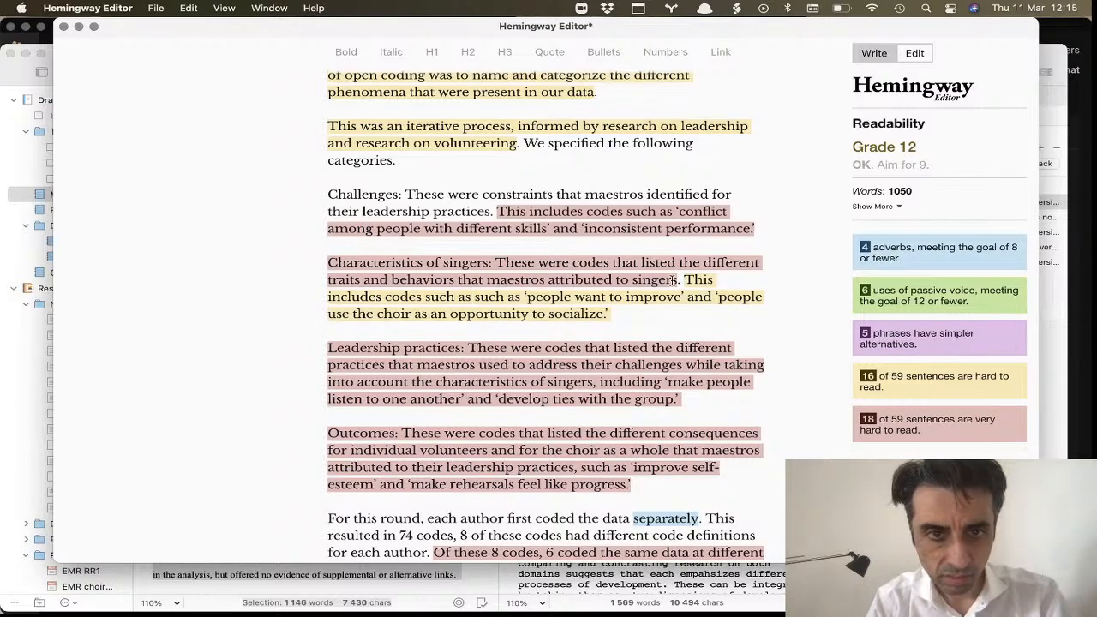
left_click(521, 297, "shift")
key("BackSpace")
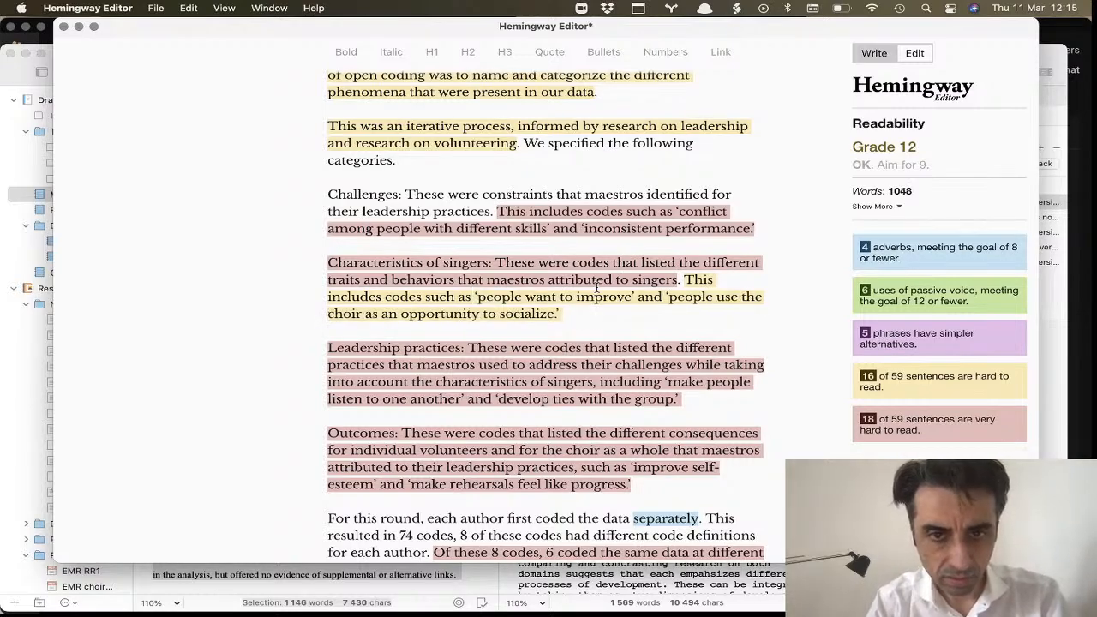
- End the "Leadership practices" sentence after "characteristics of singers" and replace "including" with "This includes codes such as"
scroll(648, 315, "down", 1)
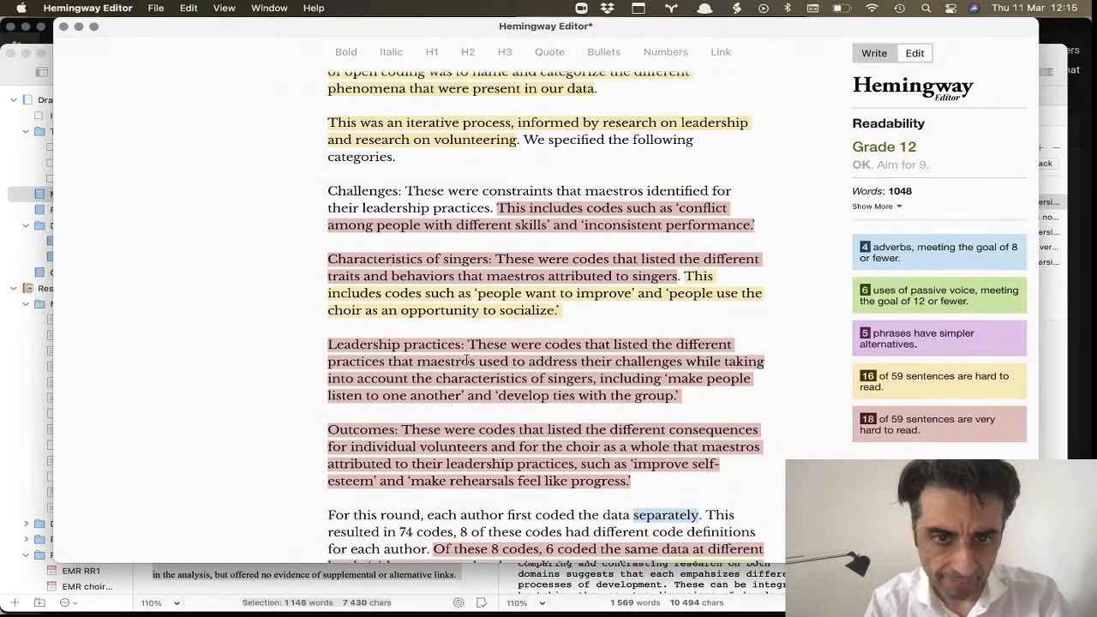
left_click(598, 378)
key("BackSpace")
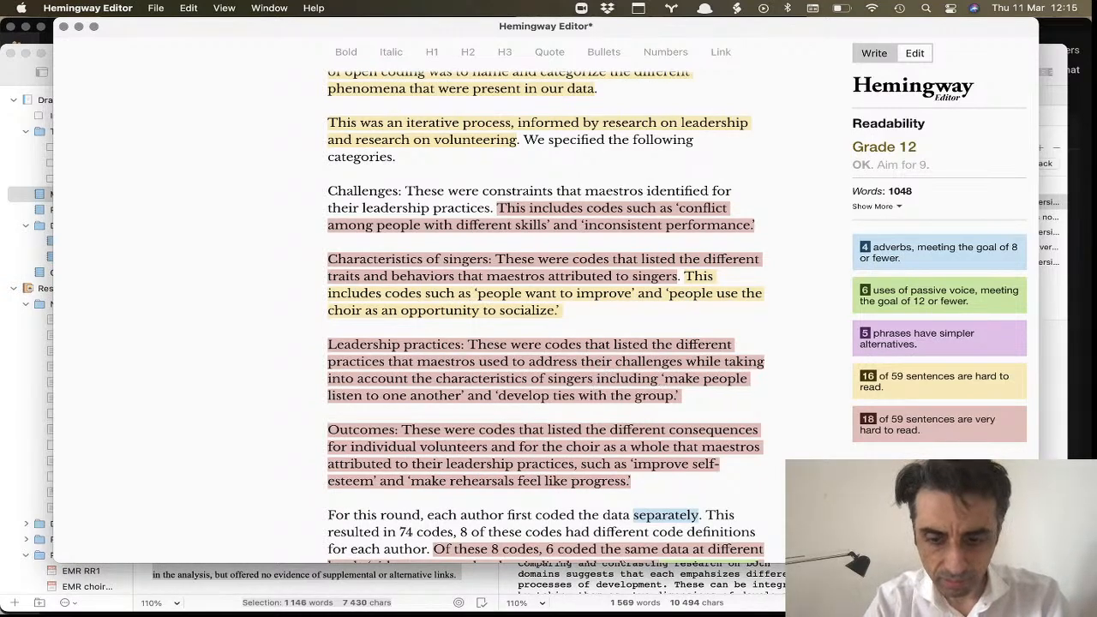
type(".")
double_click(655, 381)
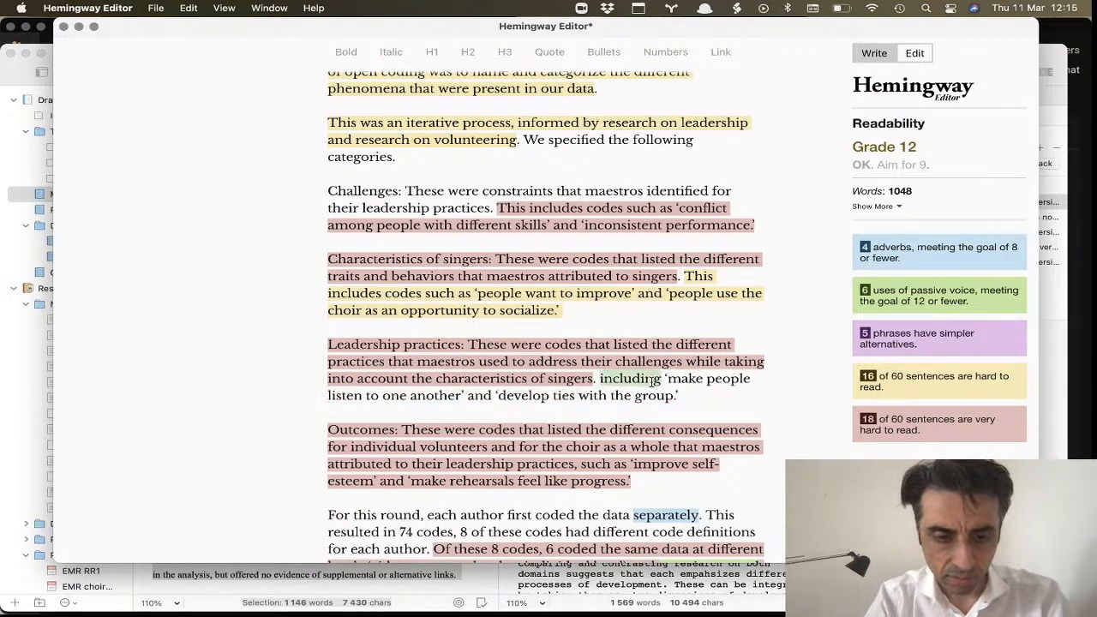
key("super+v")
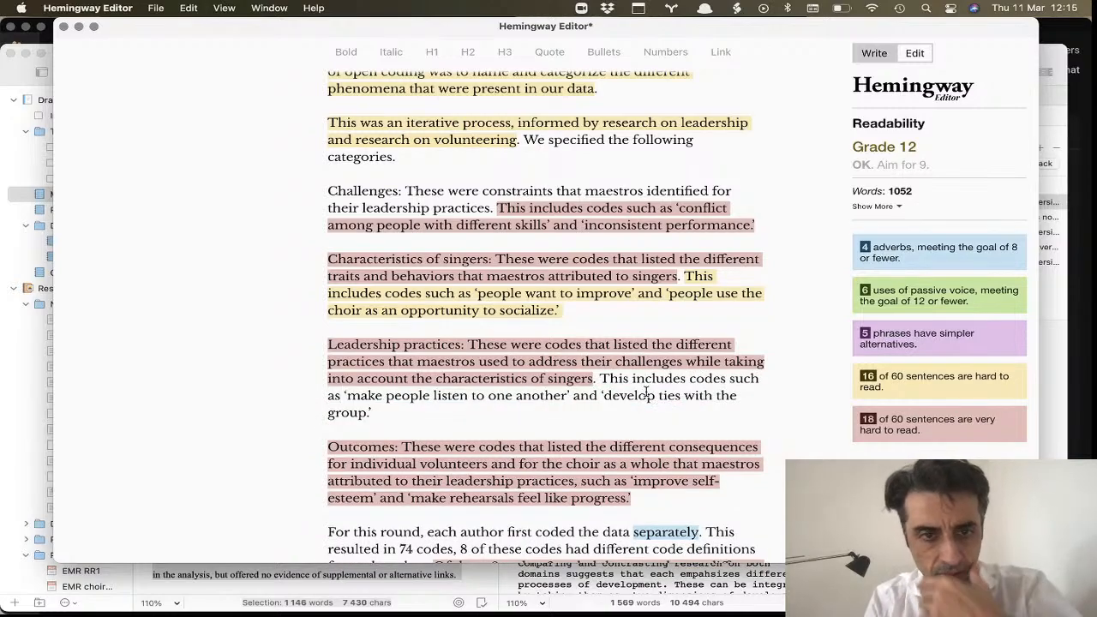
- End the "Outcomes" sentence after "their leadership practices" and replace "such as" with a new sentence opening, "This includes codes such as"
scroll(647, 391, "down", 2)
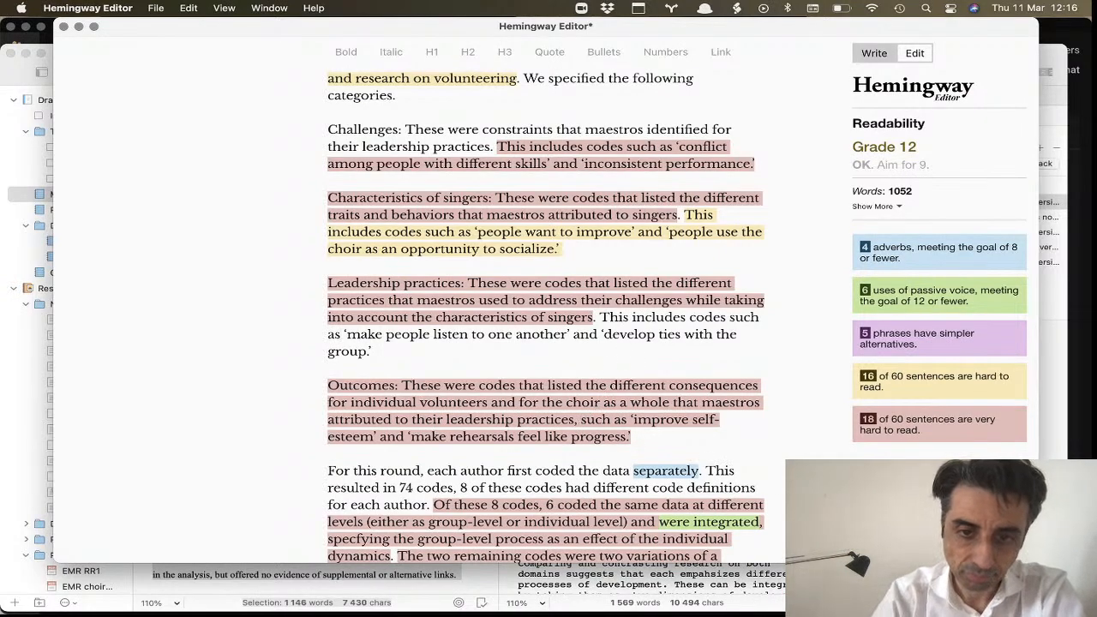
key("BackSpace")
key("BackSpace")
type(".")
key("shift+Right")
key("shift+Right")
key("shift+Right")
key("shift+Right")
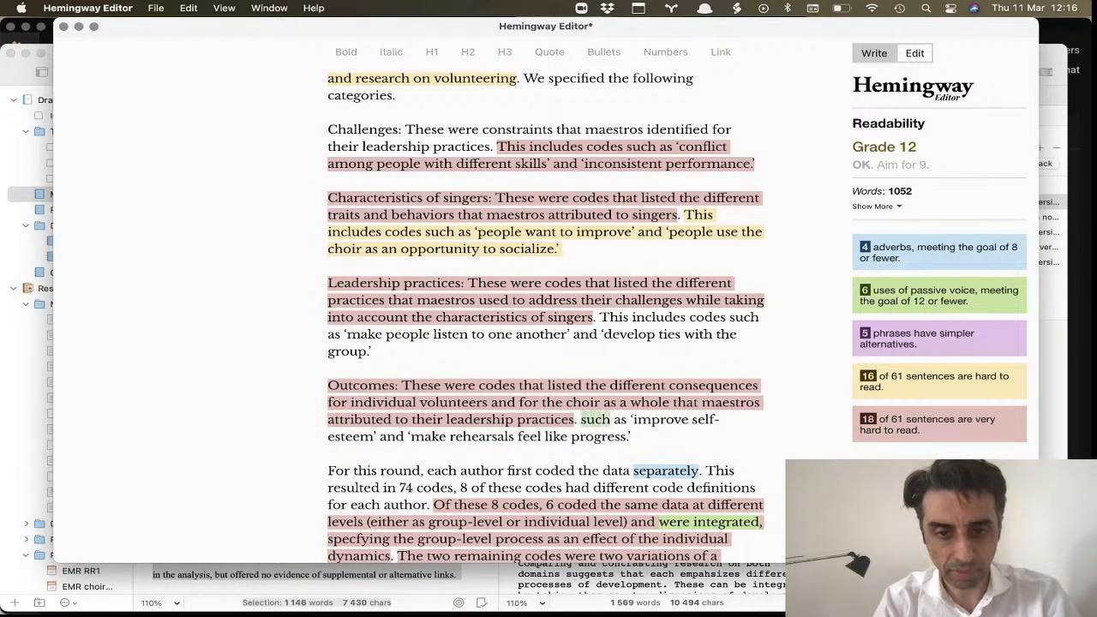
key("shift+Right")
key("shift+Right")
key("shift+Right")
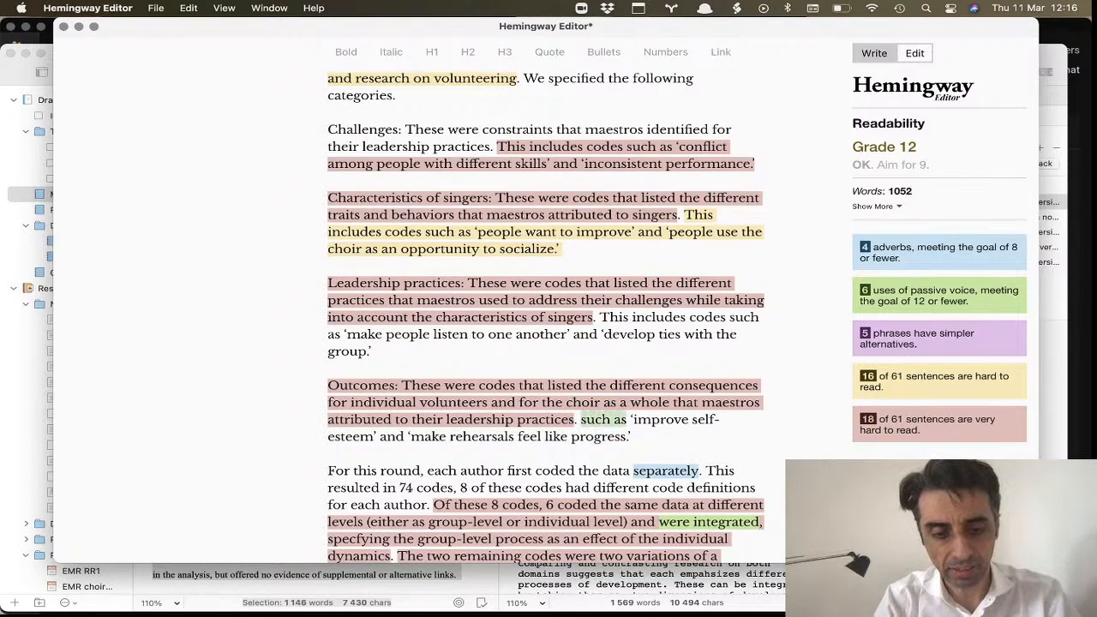
type("This includes codes such as")
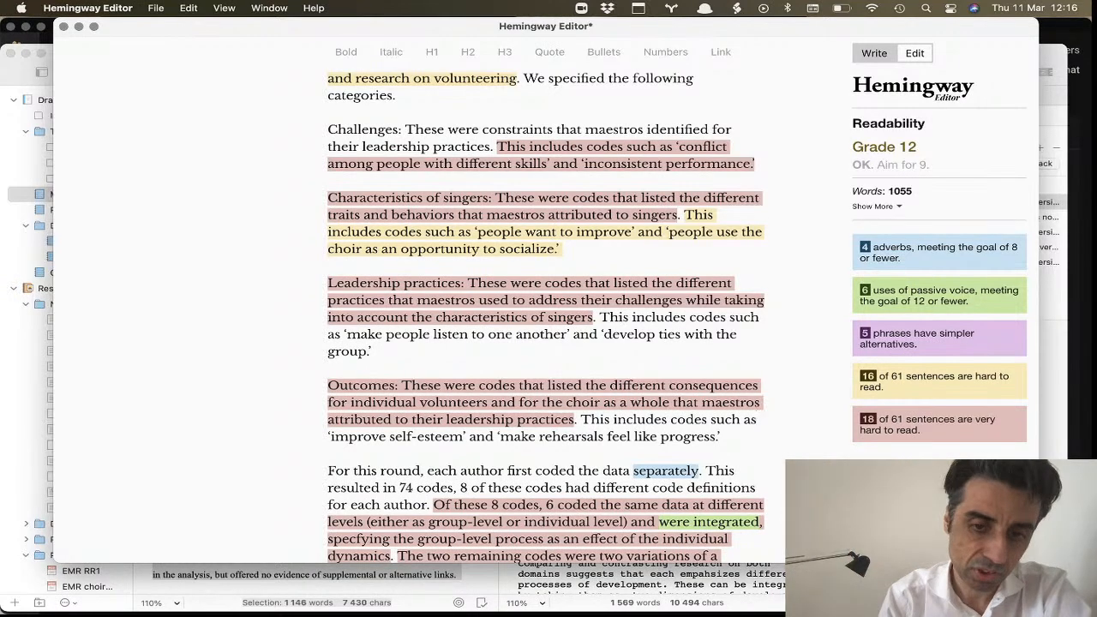
- Add the missing closing parenthesis after 'compromise leadership' in the sentence about the two remaining codes
scroll(779, 492, "down", 2)
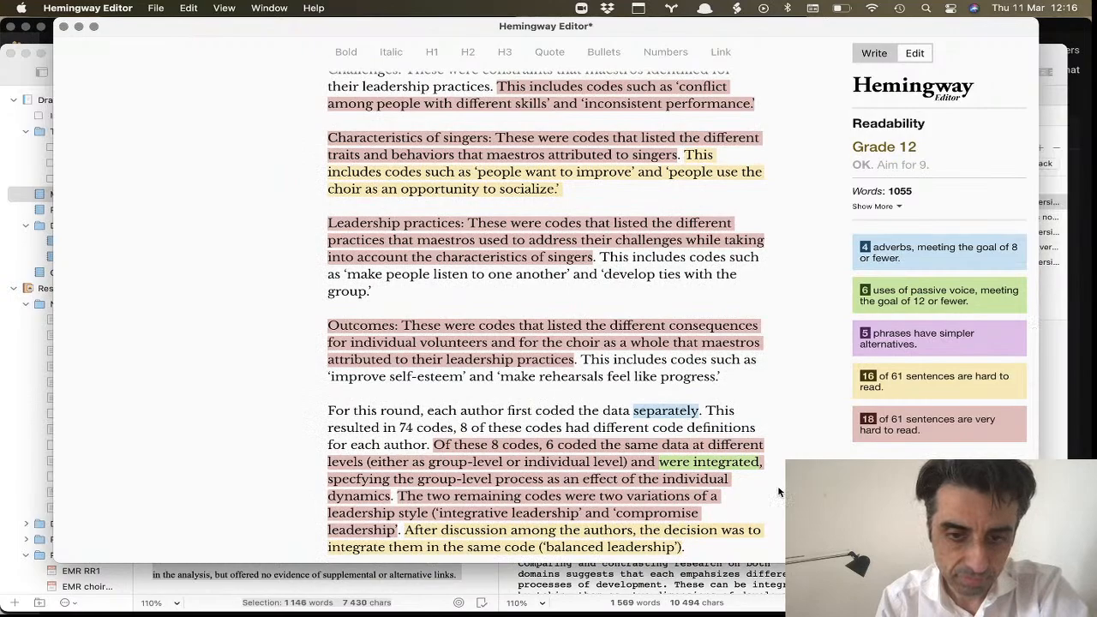
scroll(779, 492, "down", 2)
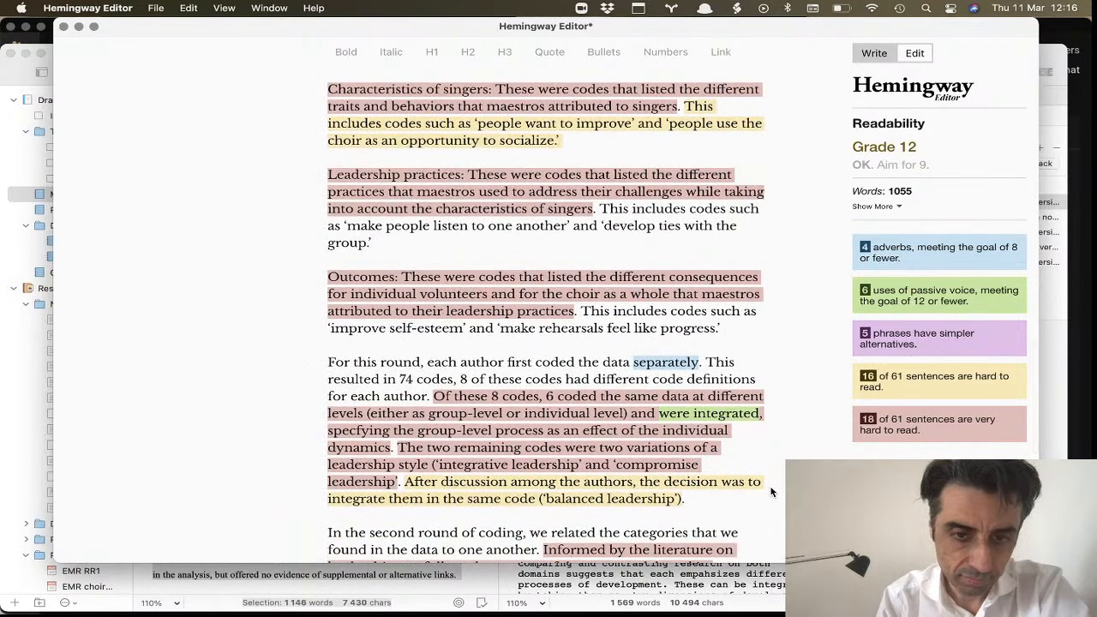
scroll(774, 489, "down", 1)
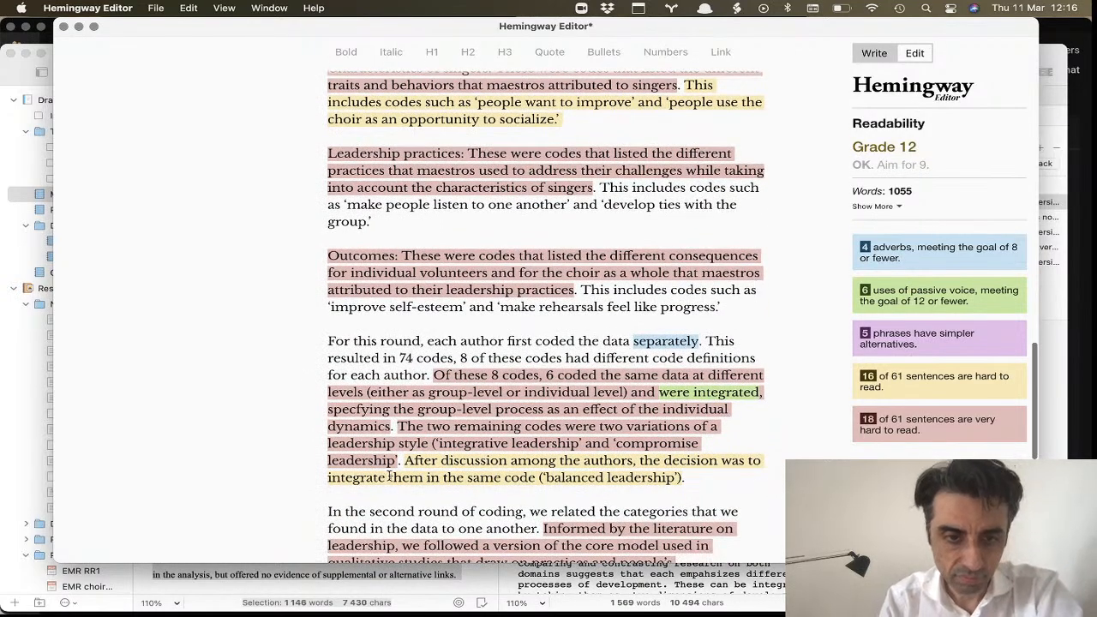
left_click(397, 461)
type(")")
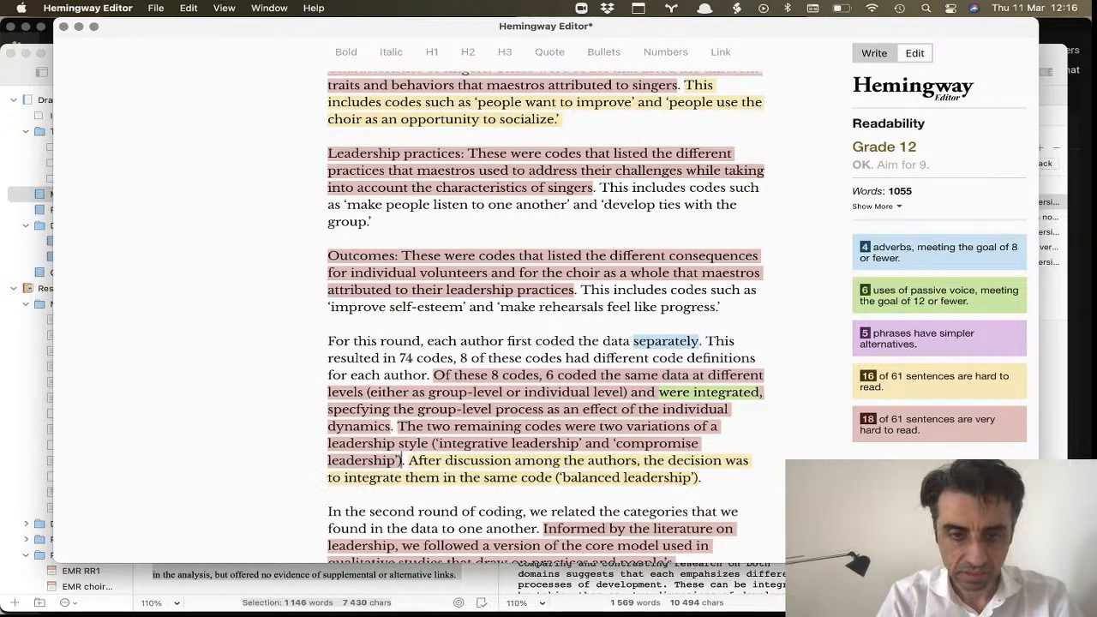
- Review the remaining highlighted sentences from the second round of coding to the end of the Data Analysis section
scroll(396, 467, "down", 5)
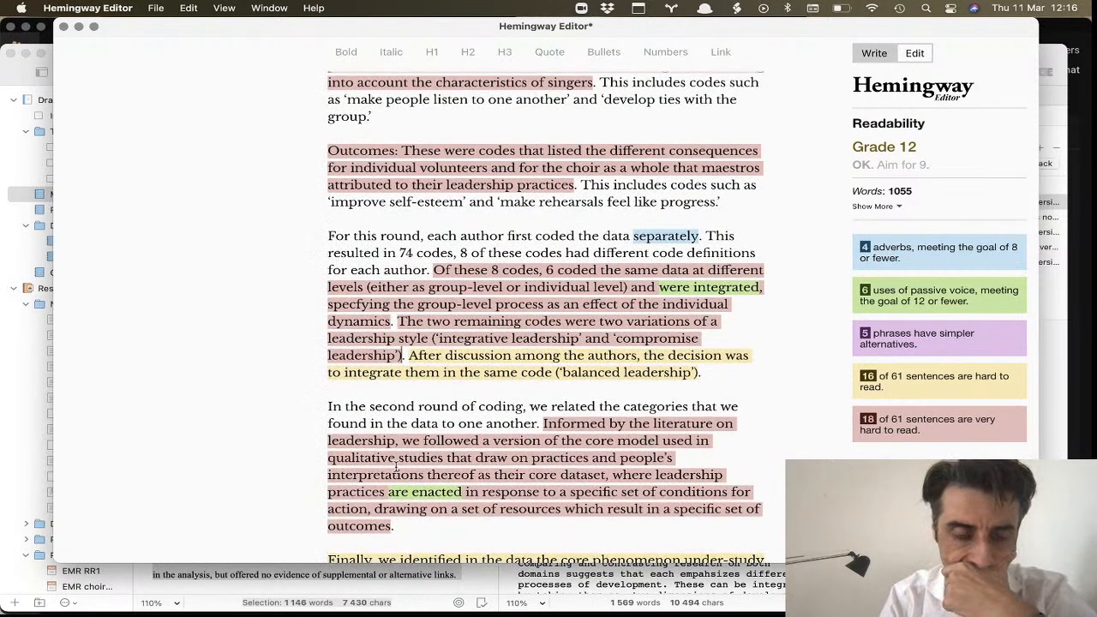
scroll(396, 467, "up", 1)
scroll(396, 467, "down", 1)
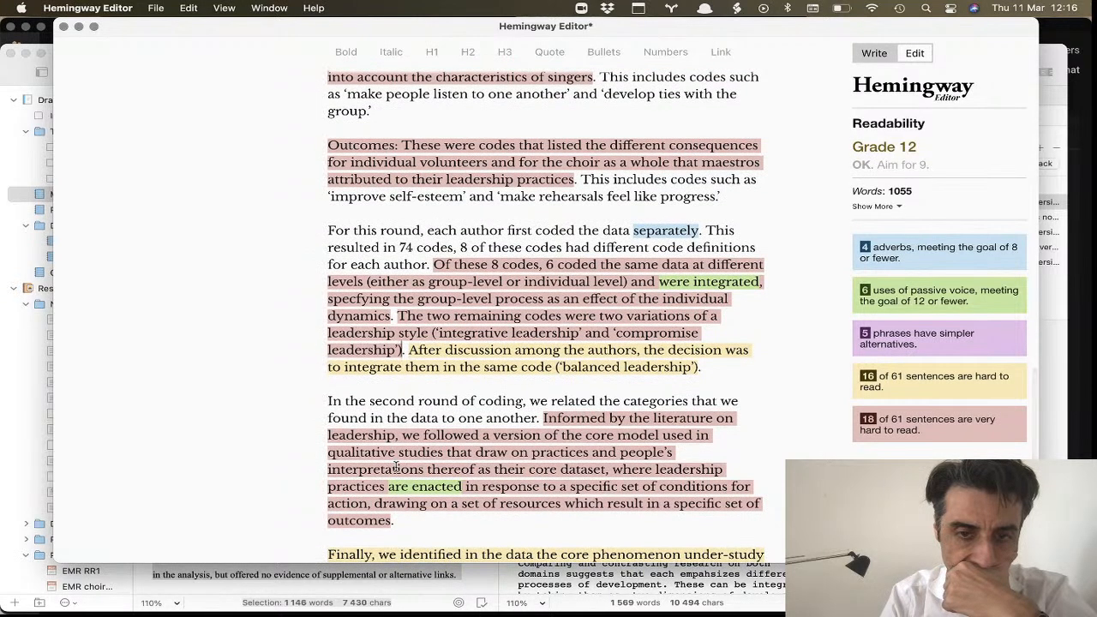
scroll(396, 465, "down", 2)
scroll(396, 466, "down", 8)
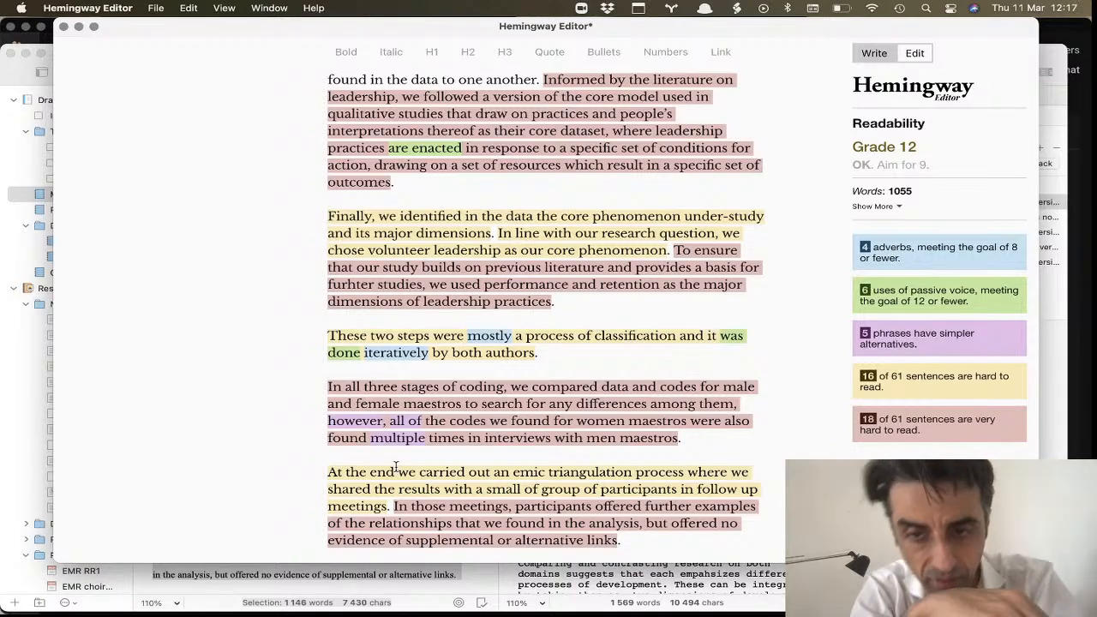
scroll(396, 466, "up", 10)
scroll(396, 466, "down", 10)
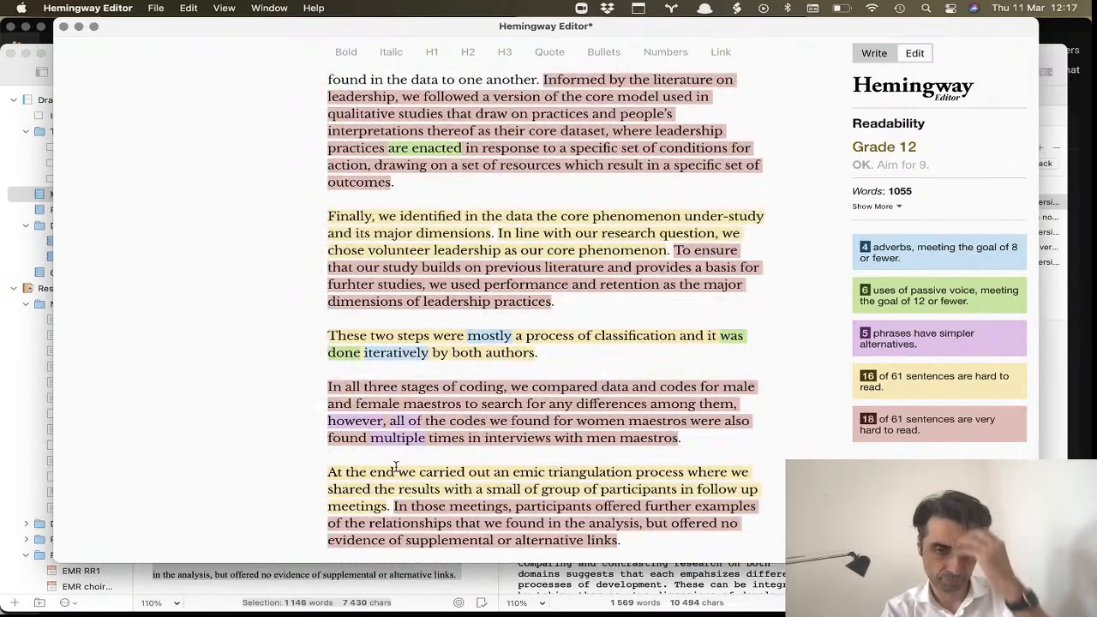
- Review the highlighted sentences across the Methods text, from the opening paragraphs through the Data Analysis categories and the coding rounds
scroll(396, 466, "up", 15)
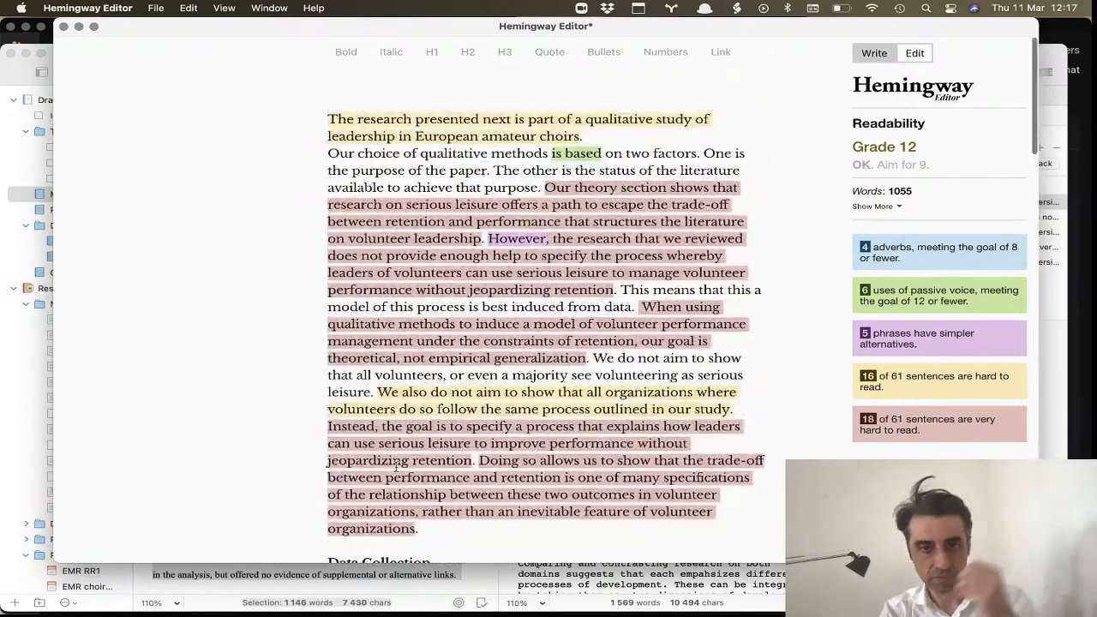
scroll(397, 375, "down", 6)
scroll(397, 374, "down", 20)
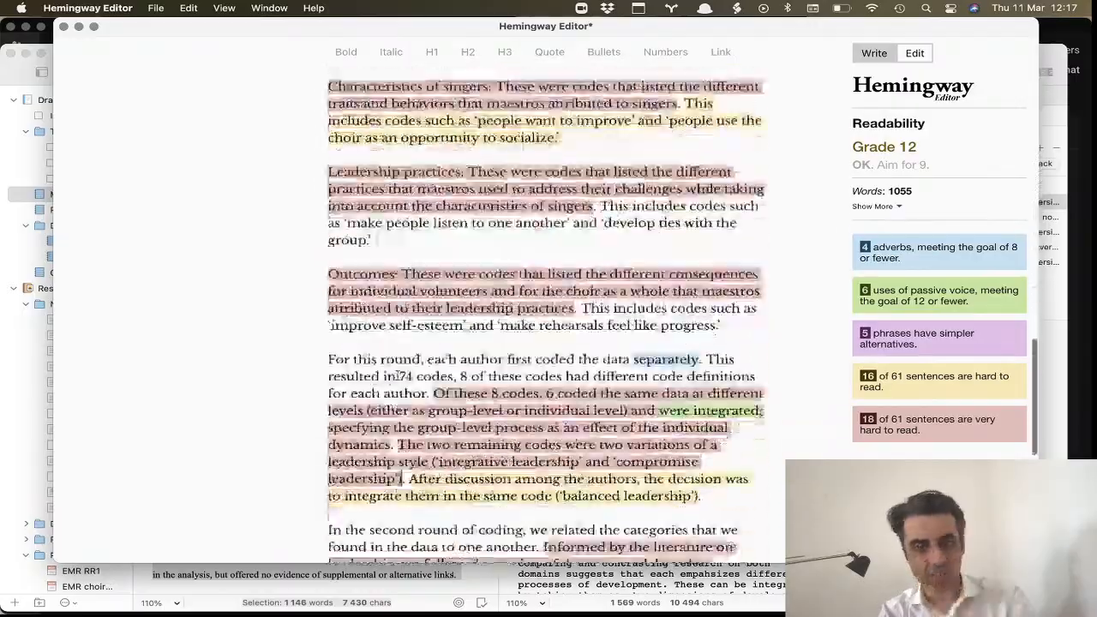
left_click(398, 372)
scroll(399, 372, "up", 15)
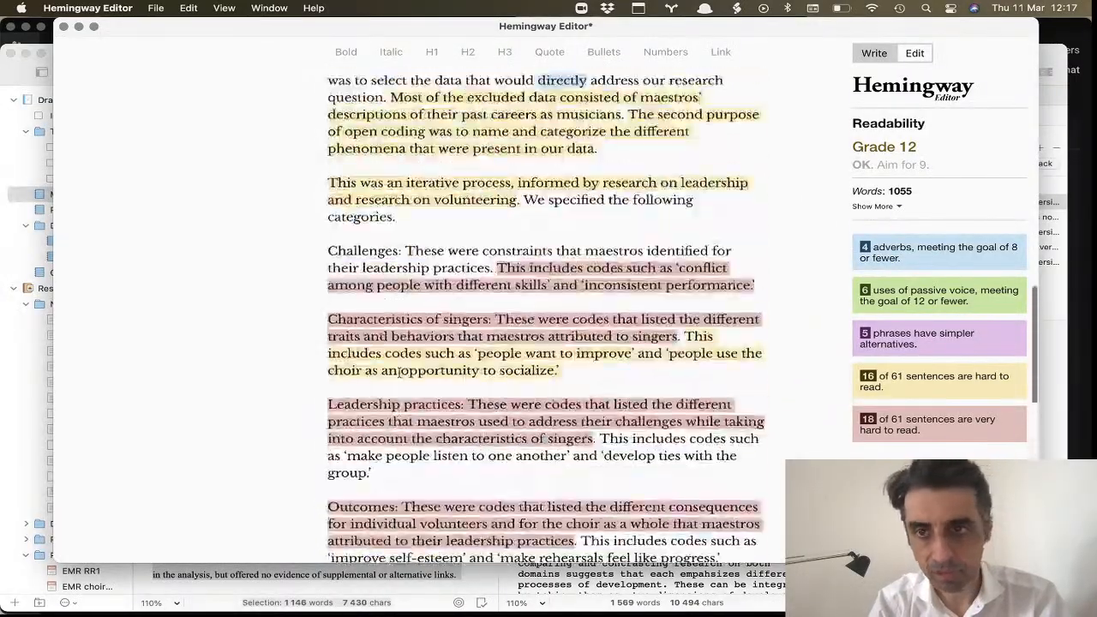
scroll(399, 372, "down", 8)
scroll(399, 372, "down", 12)
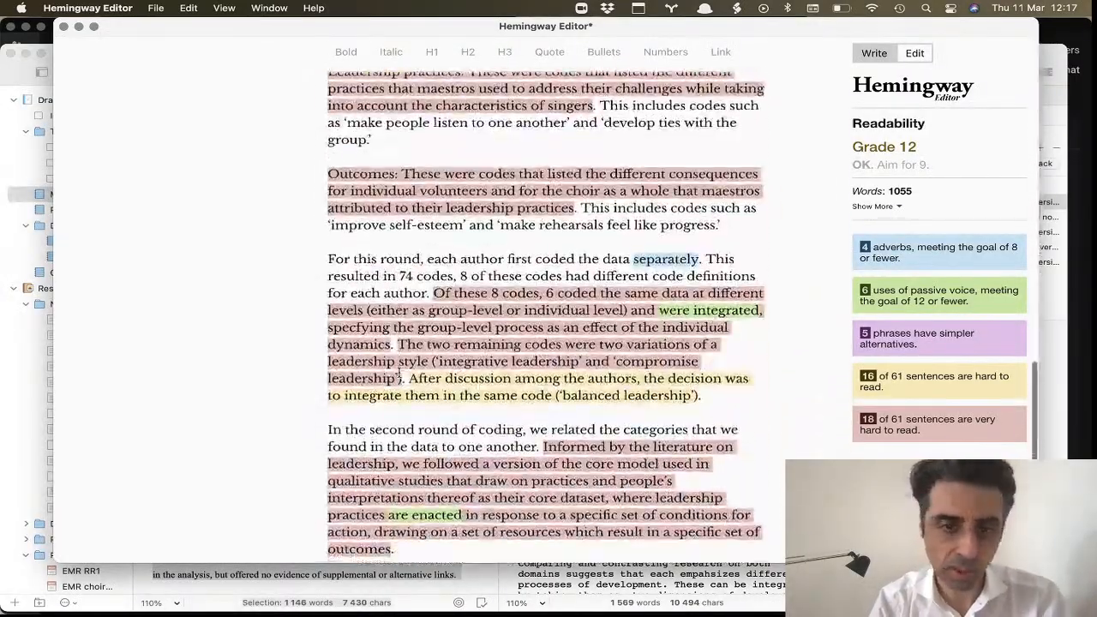
scroll(423, 268, "up", 10)
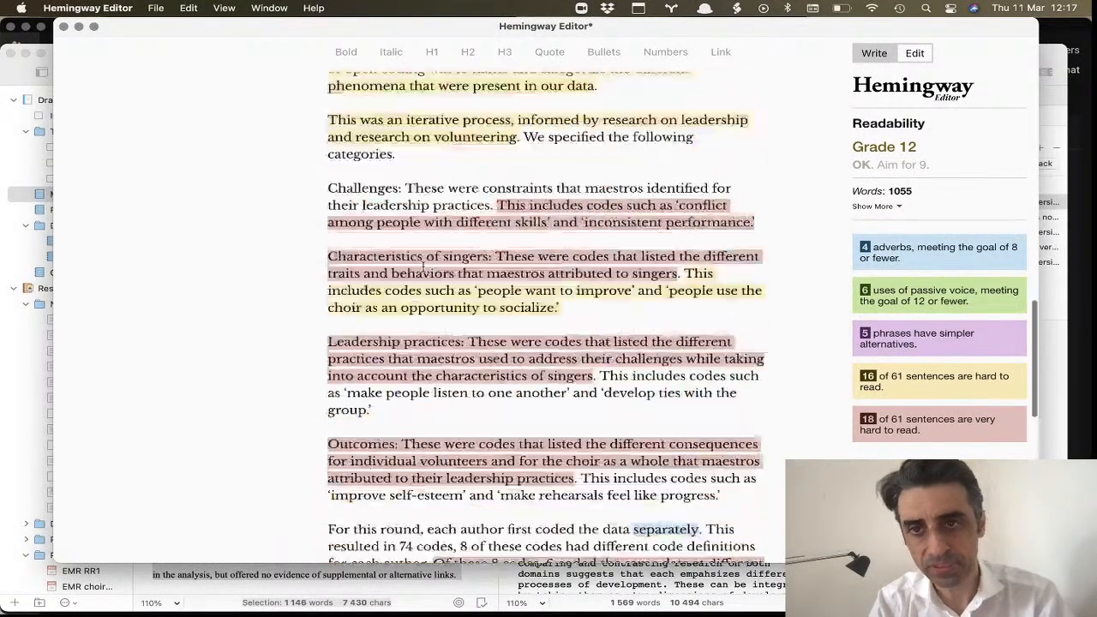
- Copy the entire Methods text, switch to ProWritingAid, and replace the old document text there with it
key("super+a")
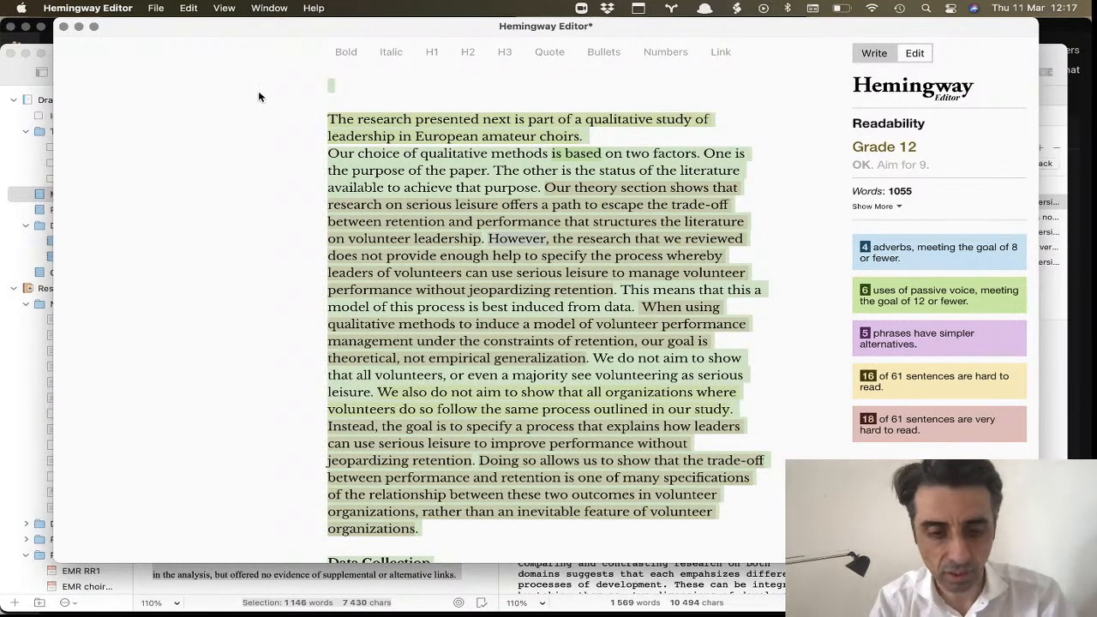
left_click(379, 588)
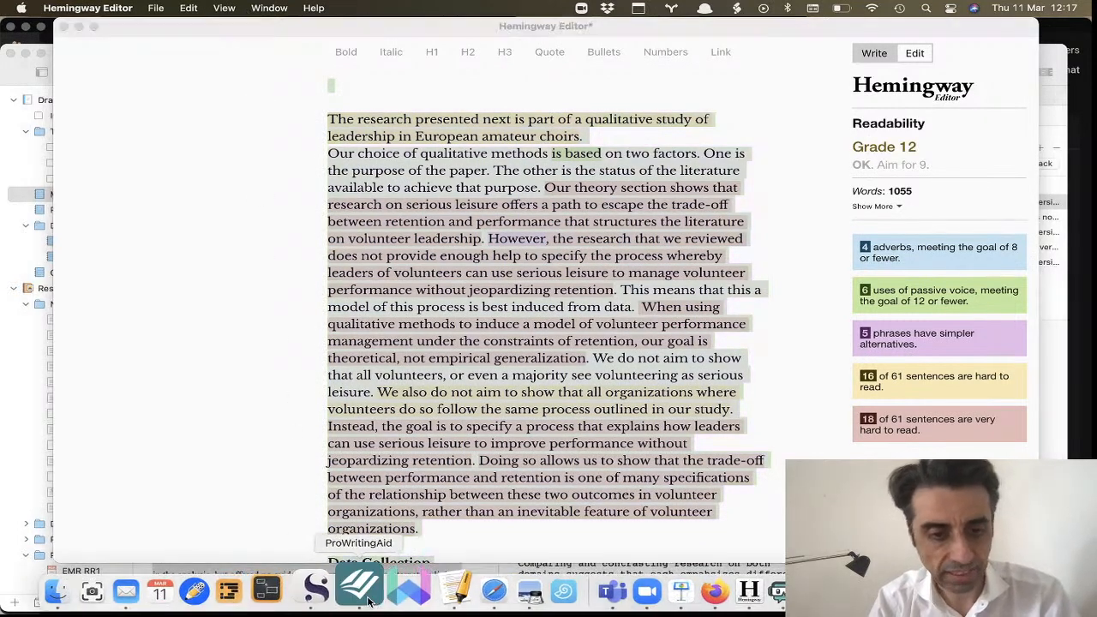
left_click(518, 412)
scroll(612, 276, "down", 10)
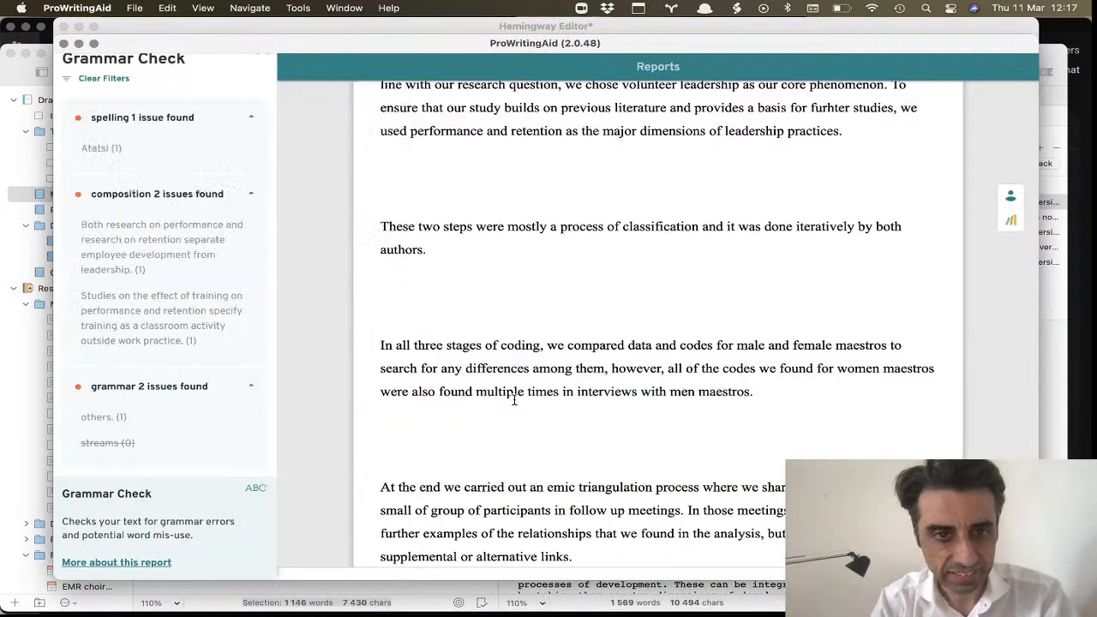
scroll(611, 278, "up", 10)
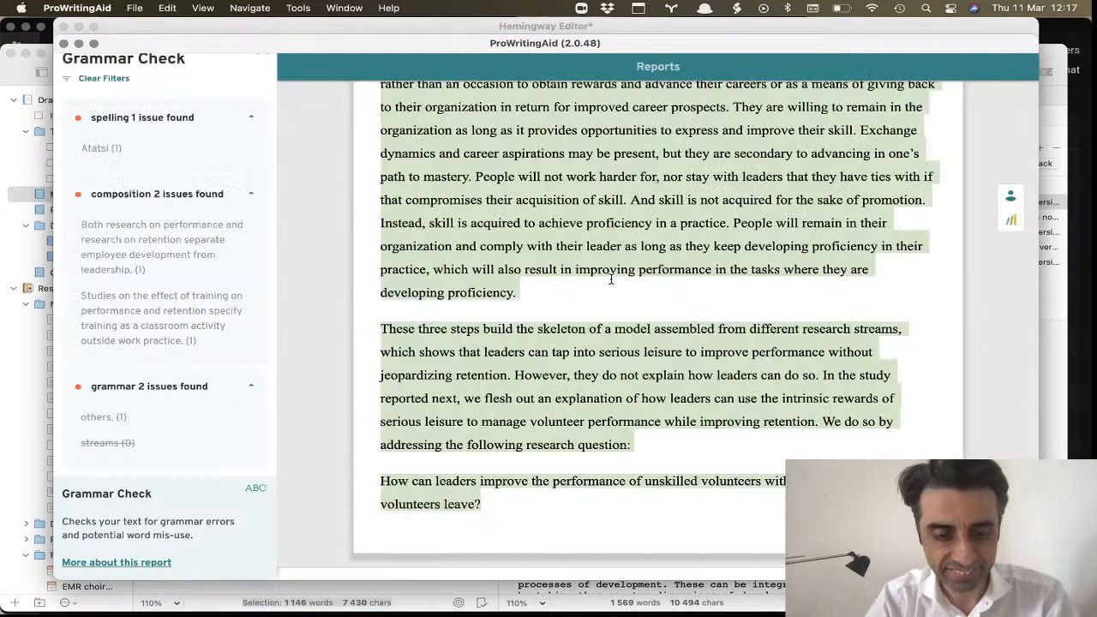
scroll(611, 279, "up", 15)
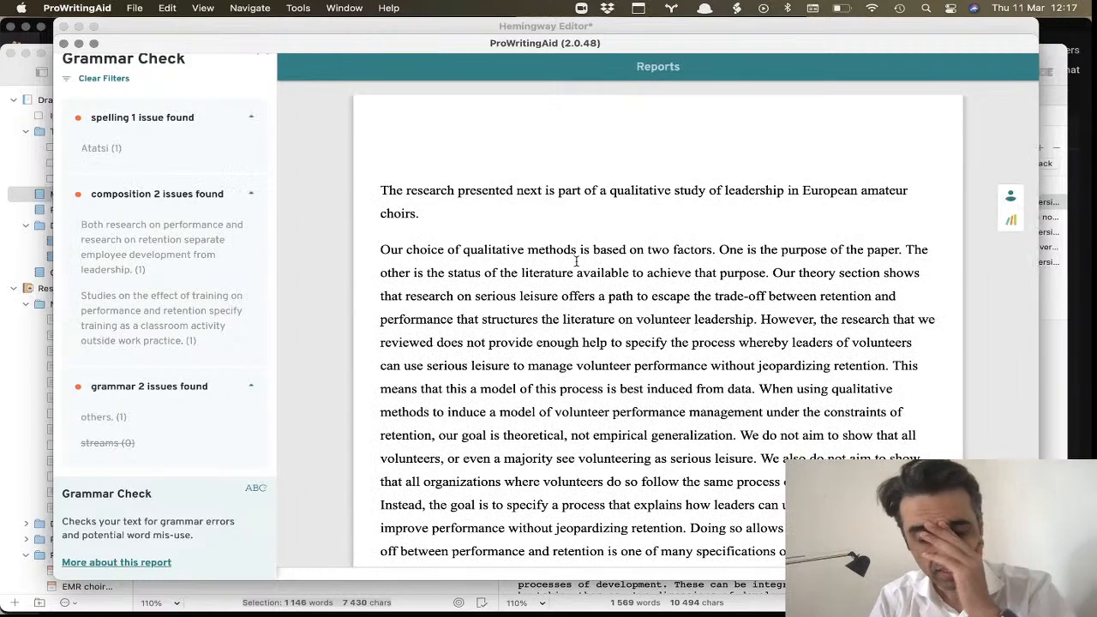
- Remove the blank line above the opening sentence "The research presented next" and keep the following paragraph separate
scroll(540, 244, "down", 15)
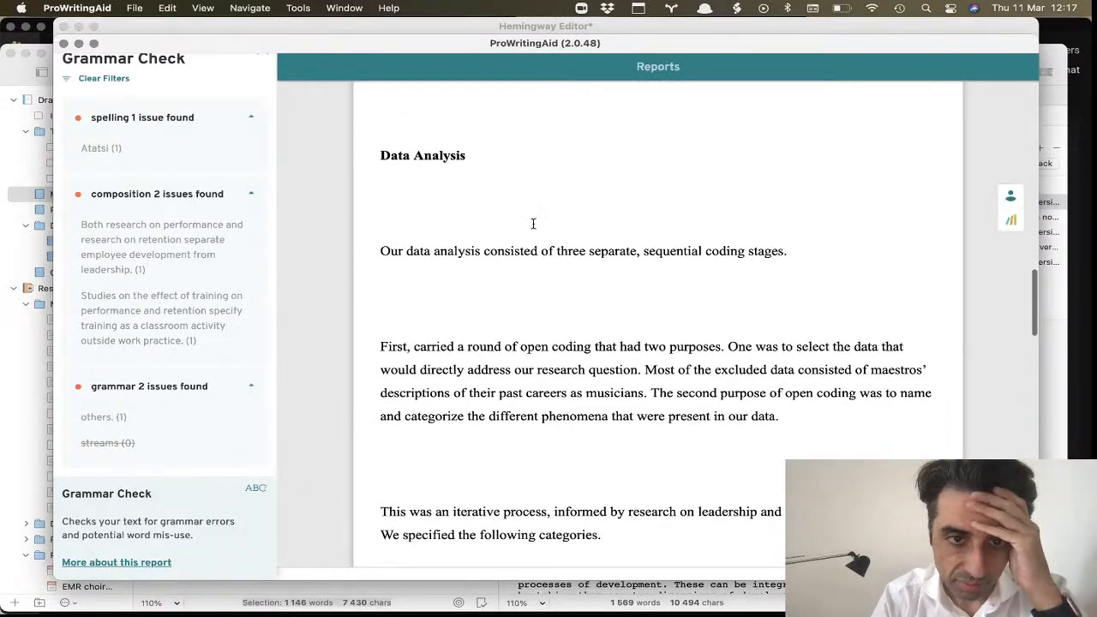
scroll(533, 224, "down", 1)
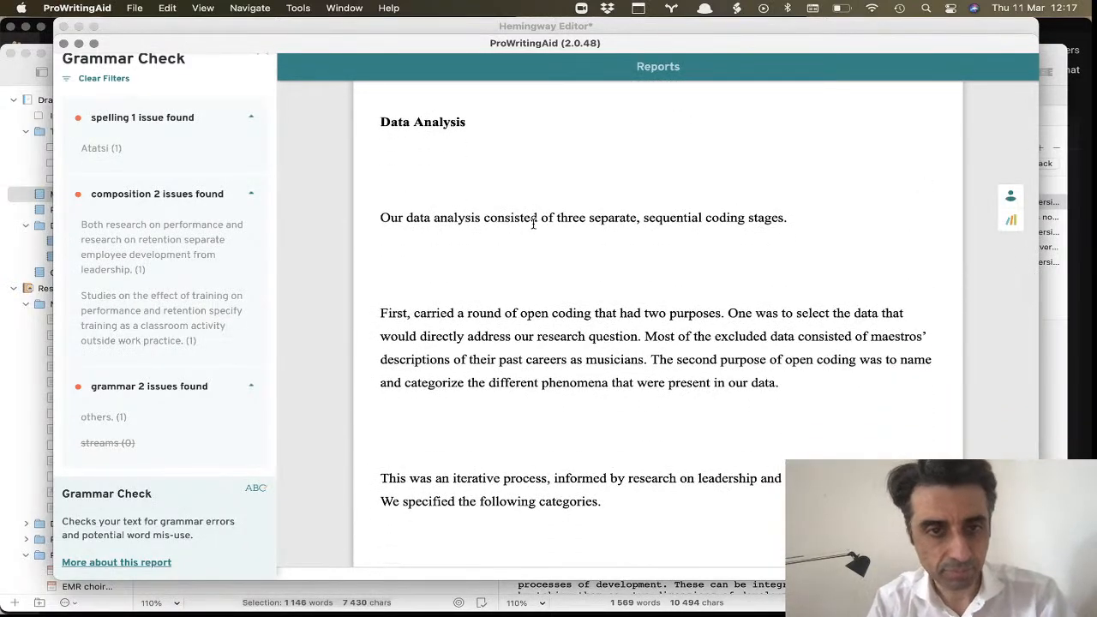
scroll(534, 223, "up", 15)
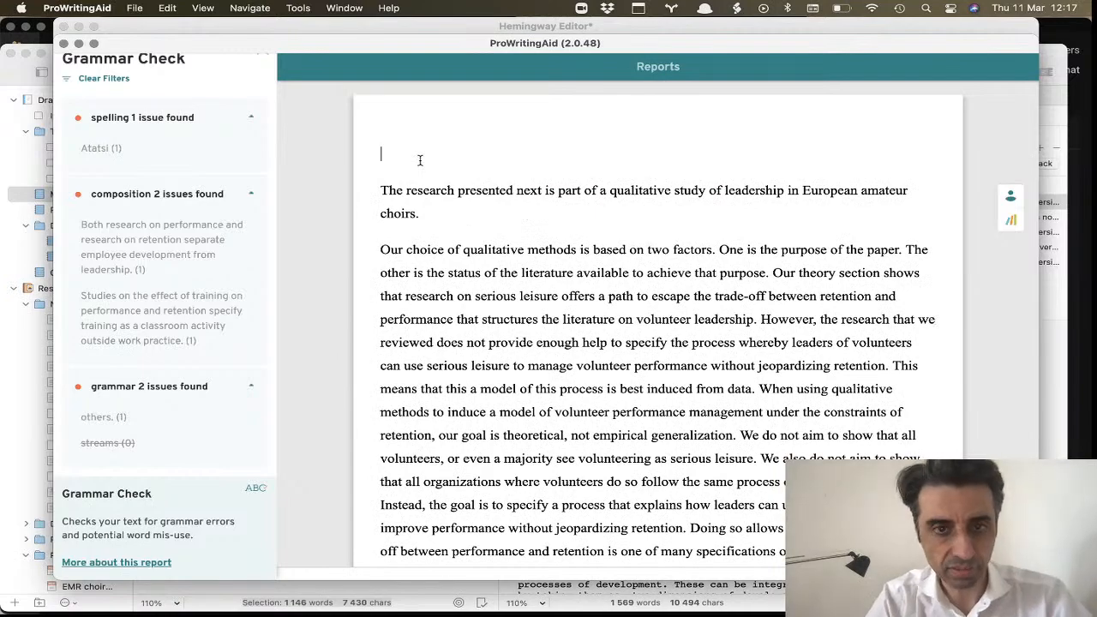
key("Delete")
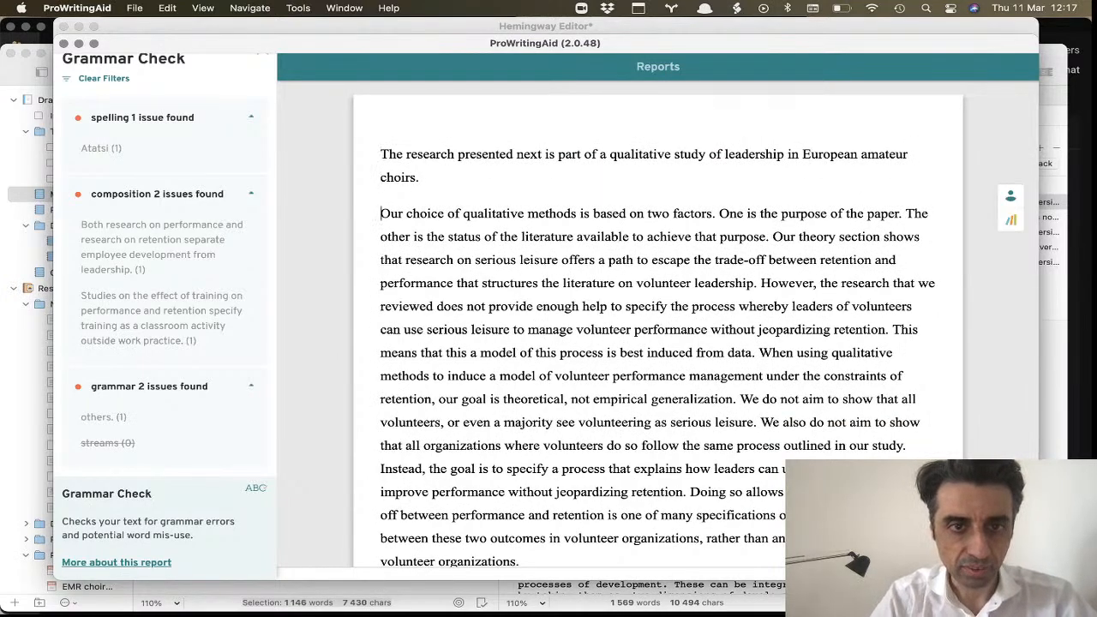
key("BackSpace")
key("Return")
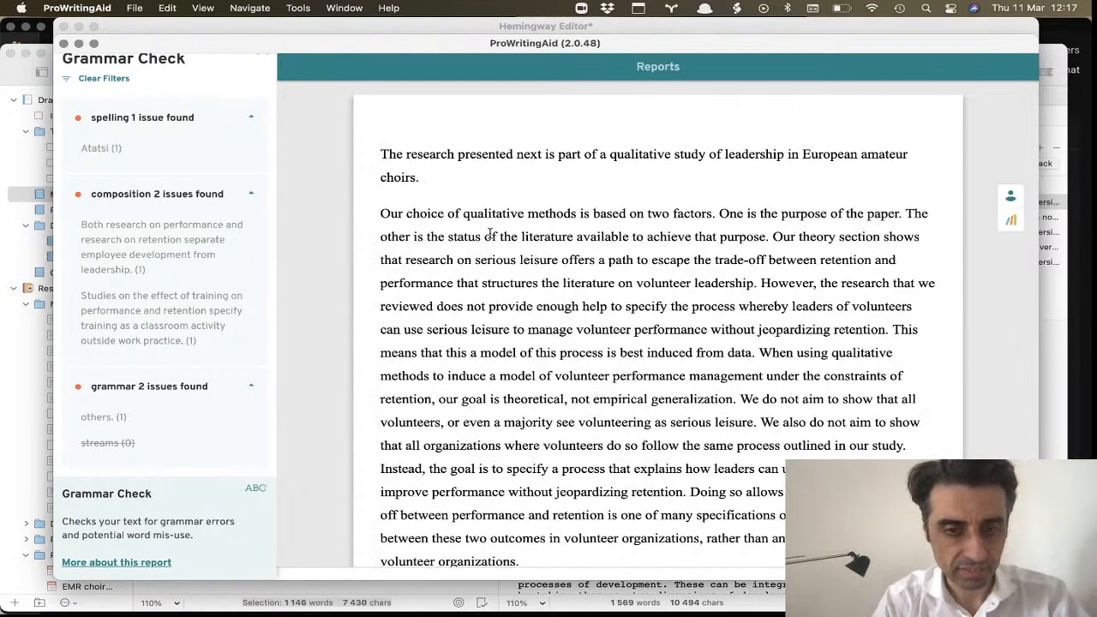
- Run the Grammar Check report on the pasted Methods text
scroll(489, 233, "down", 8)
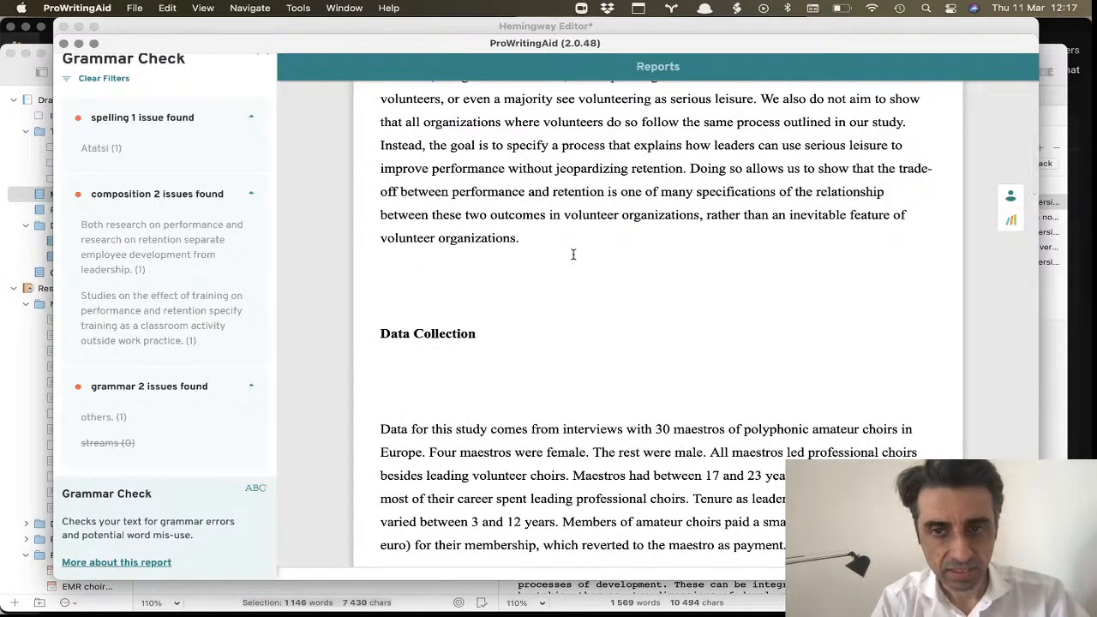
scroll(462, 286, "down", 20)
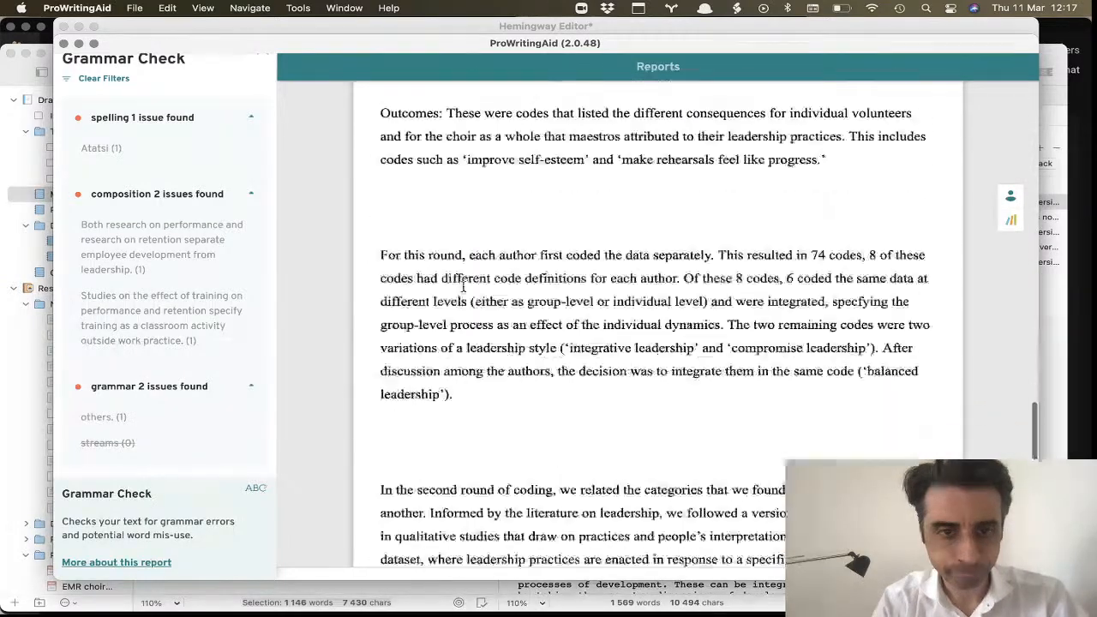
scroll(463, 288, "up", 15)
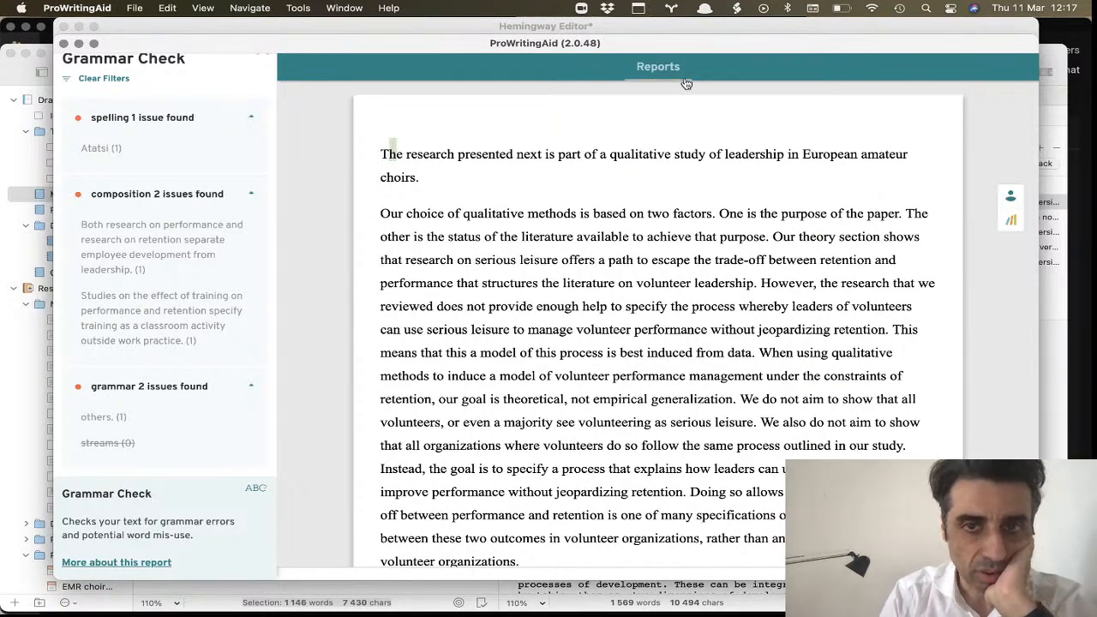
mouse_move(677, 77)
left_click(489, 110)
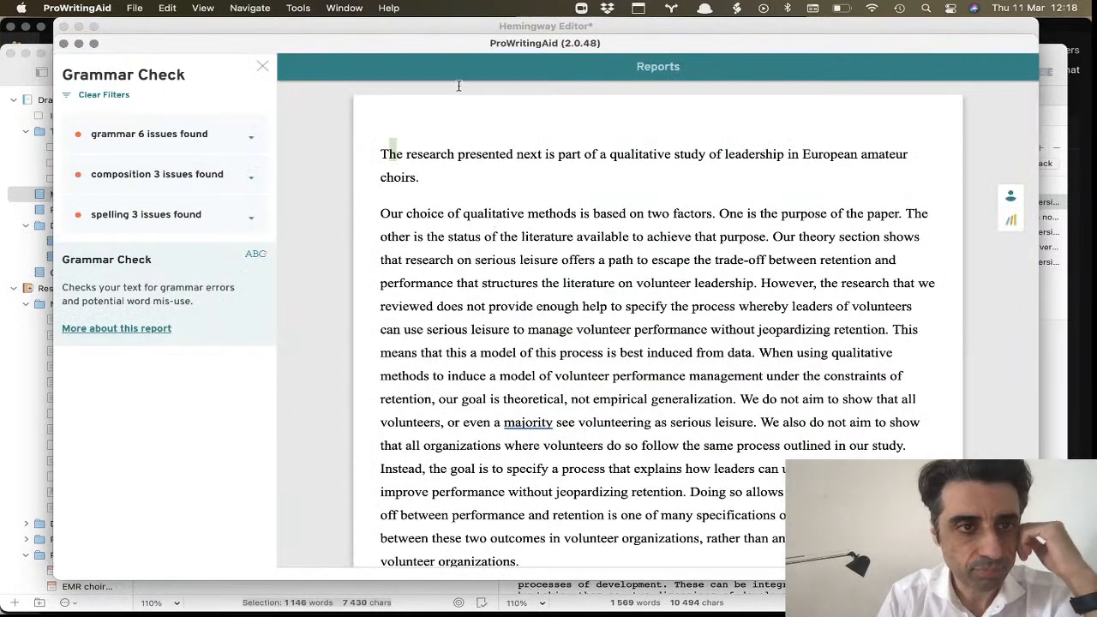
- Expand the list of grammar issues and accept the suggested comma after "majority" in the first section
left_click(251, 137)
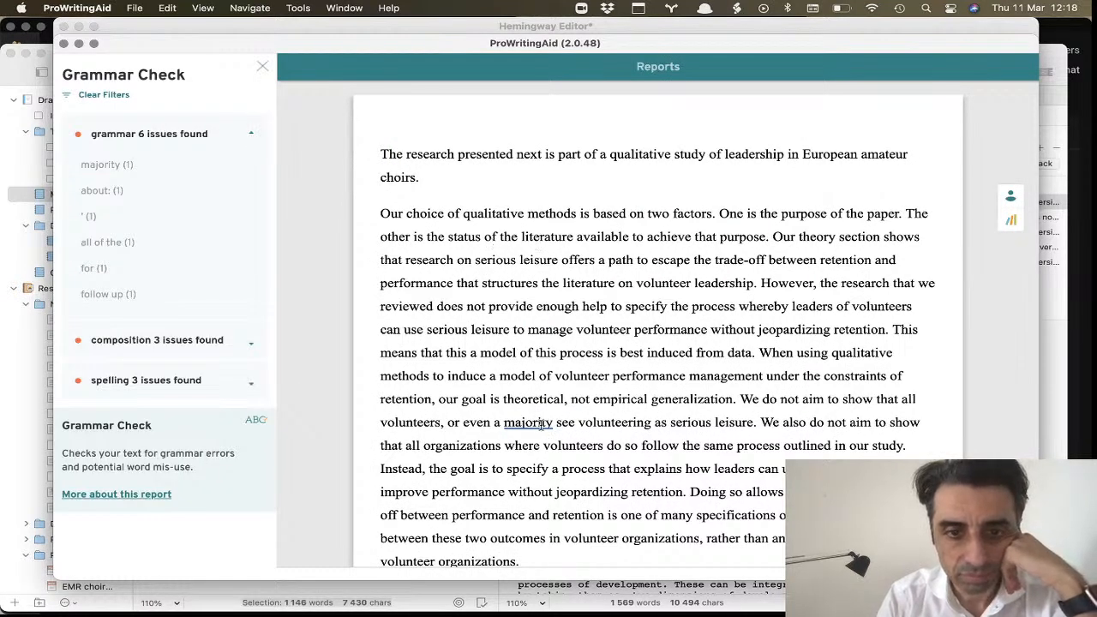
mouse_move(540, 423)
left_click(507, 306)
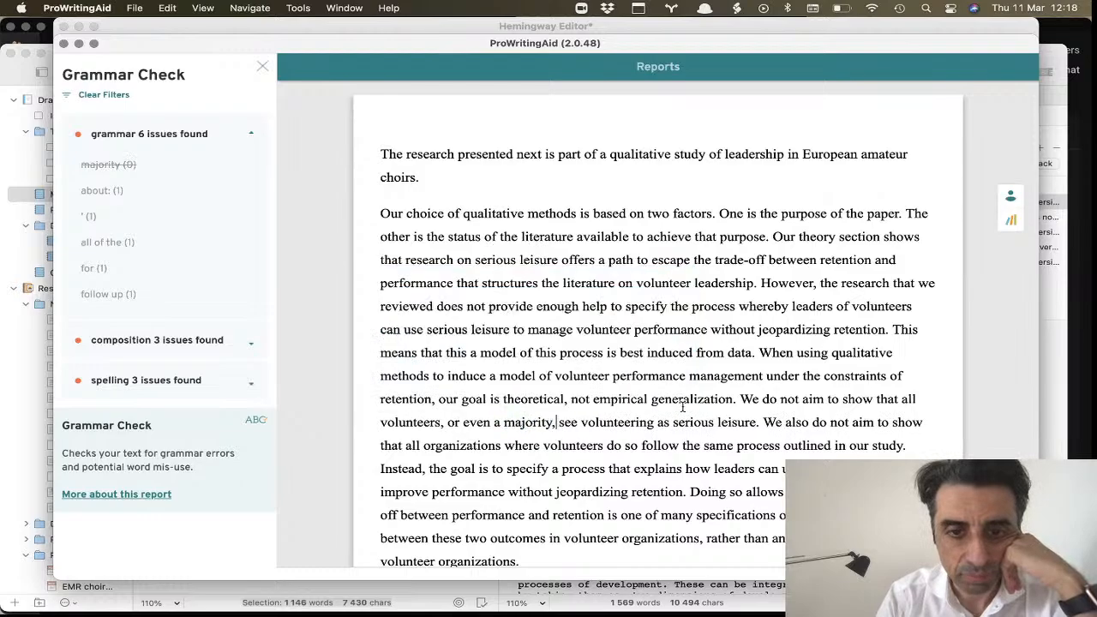
- Examine the flagged "about:" and sentence fragment in the interview guide paragraph, and go to the flagged quotation mark ending the Challenges paragraph
scroll(683, 406, "down", 10)
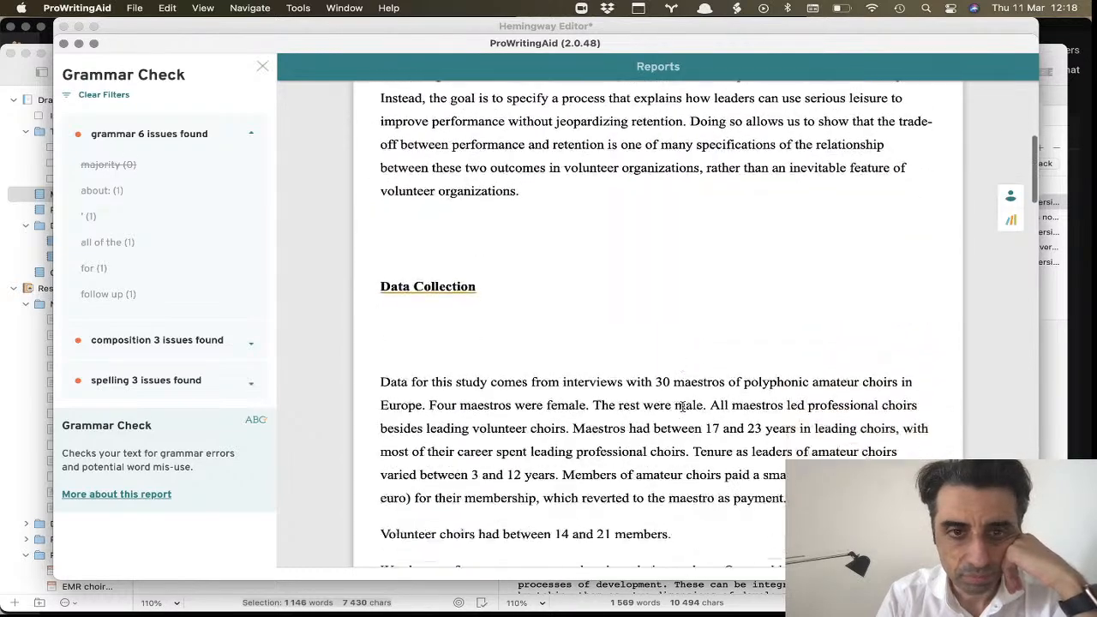
scroll(683, 406, "down", 14)
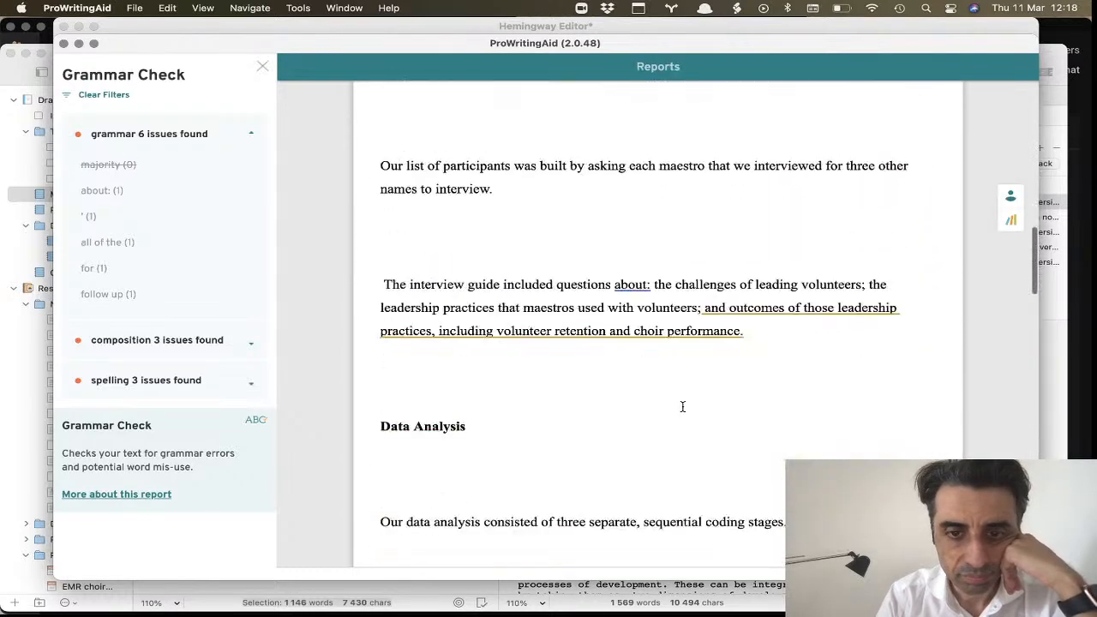
mouse_move(639, 285)
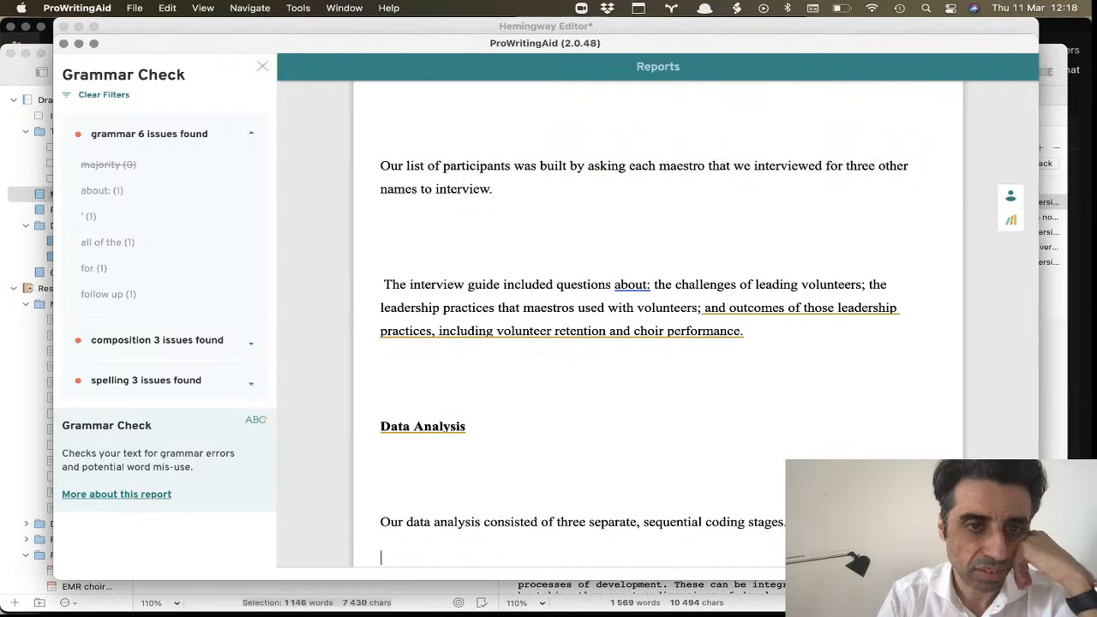
mouse_move(236, 196)
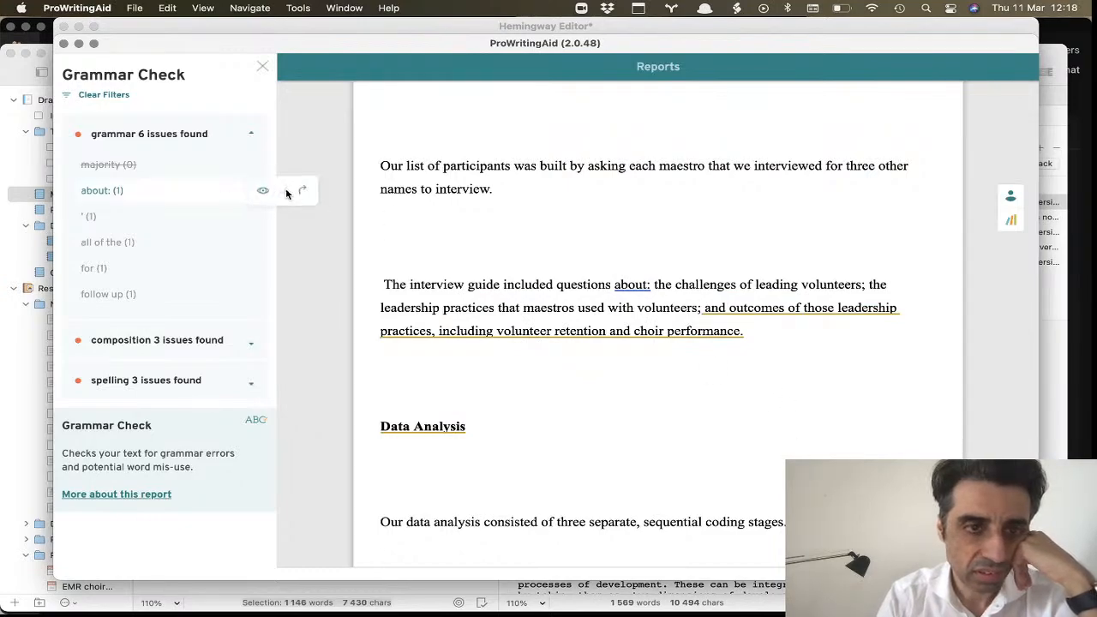
mouse_move(512, 336)
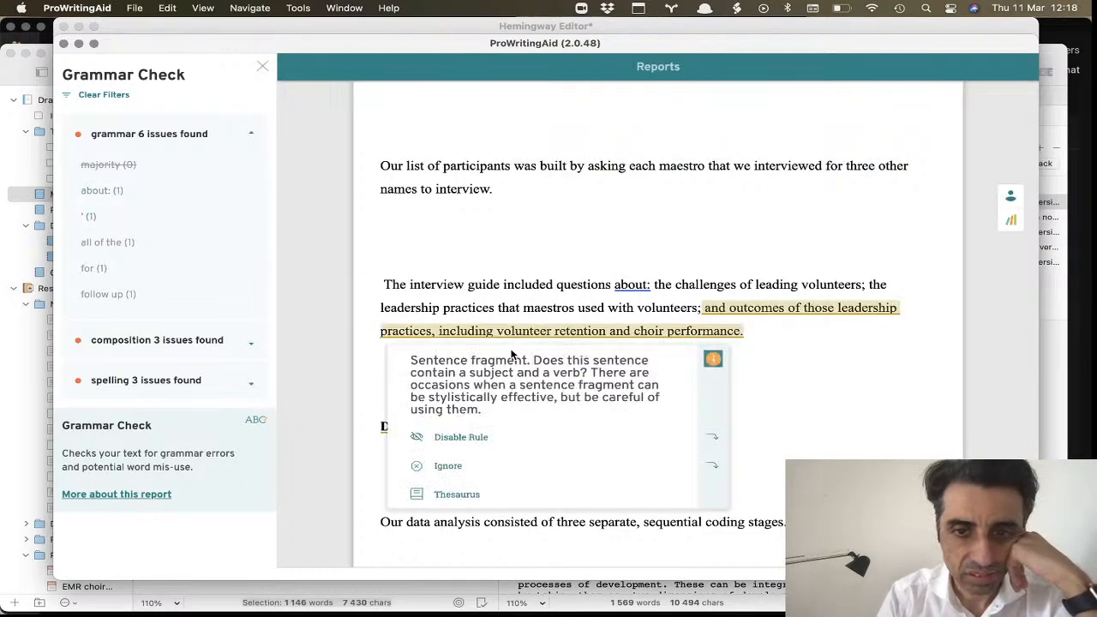
left_click(300, 216)
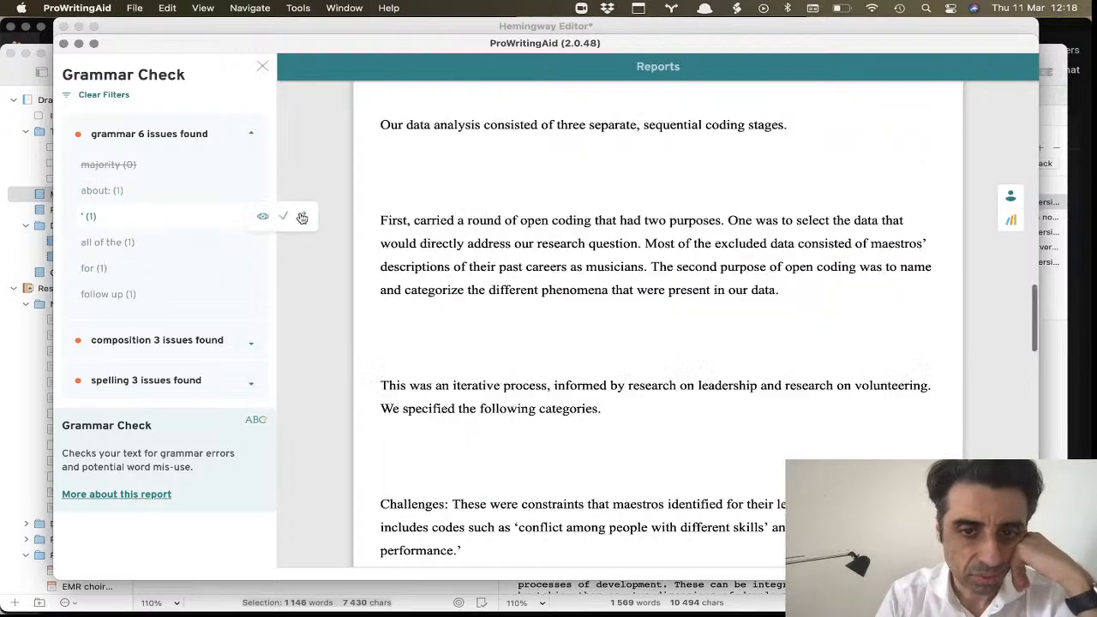
left_click(692, 414)
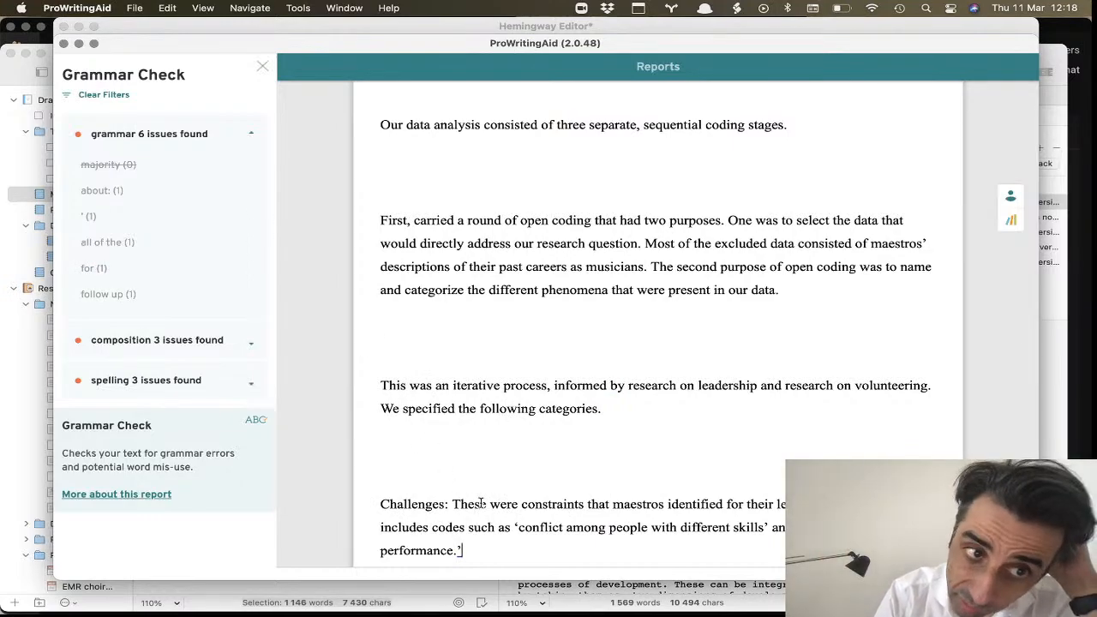
- Correct the misspelled word "specfying" in the paragraph about the authors' separate coding
scroll(494, 522, "down", 3)
scroll(494, 522, "down", 18)
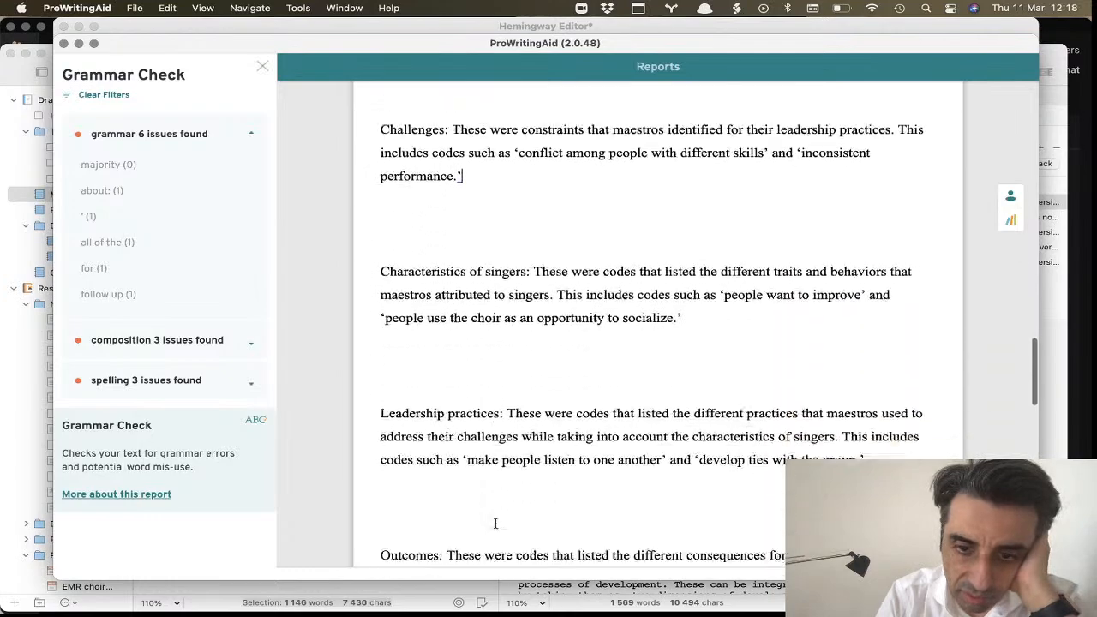
scroll(495, 522, "down", 1)
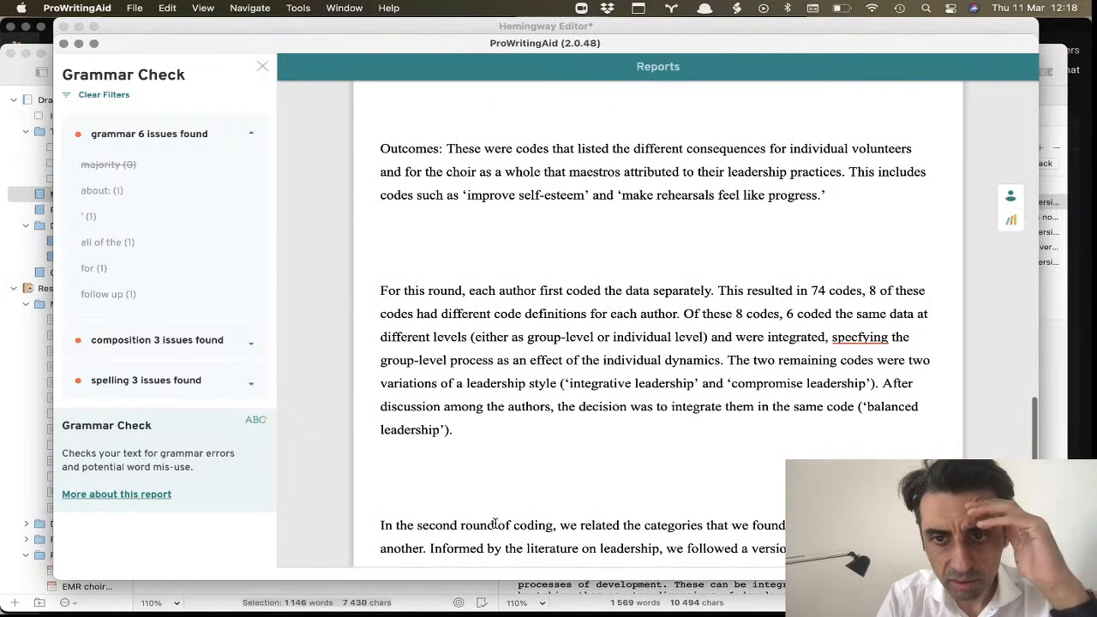
left_click(866, 336)
left_click(776, 392)
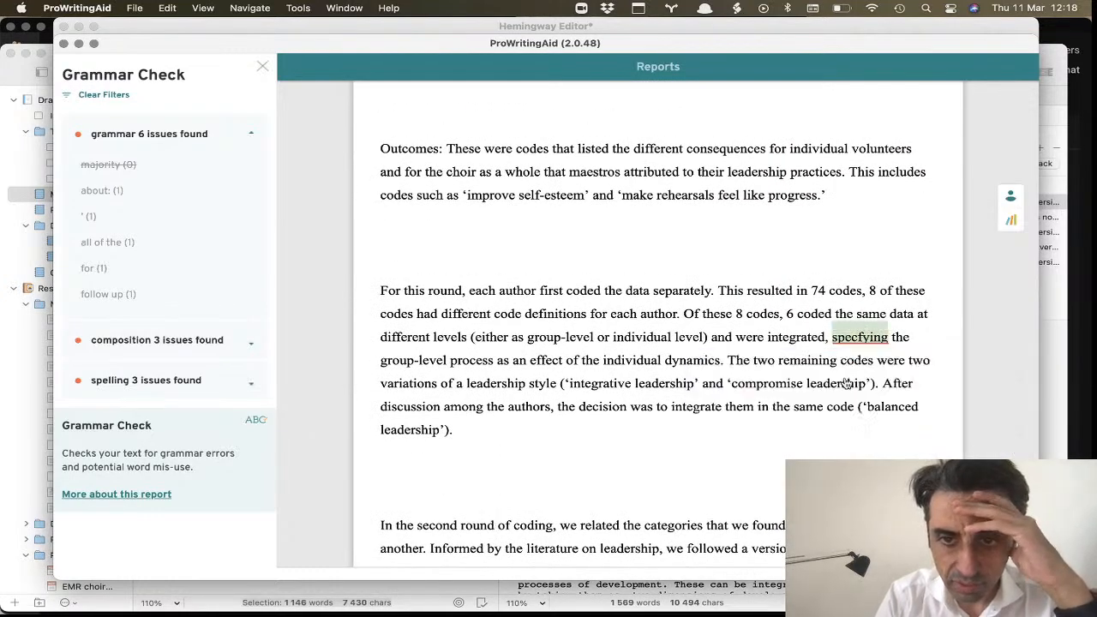
- Replace "all of the" with the suggested "all the" in the sentence comparing codes for male and female maestros
scroll(833, 433, "down", 5)
scroll(833, 433, "down", 15)
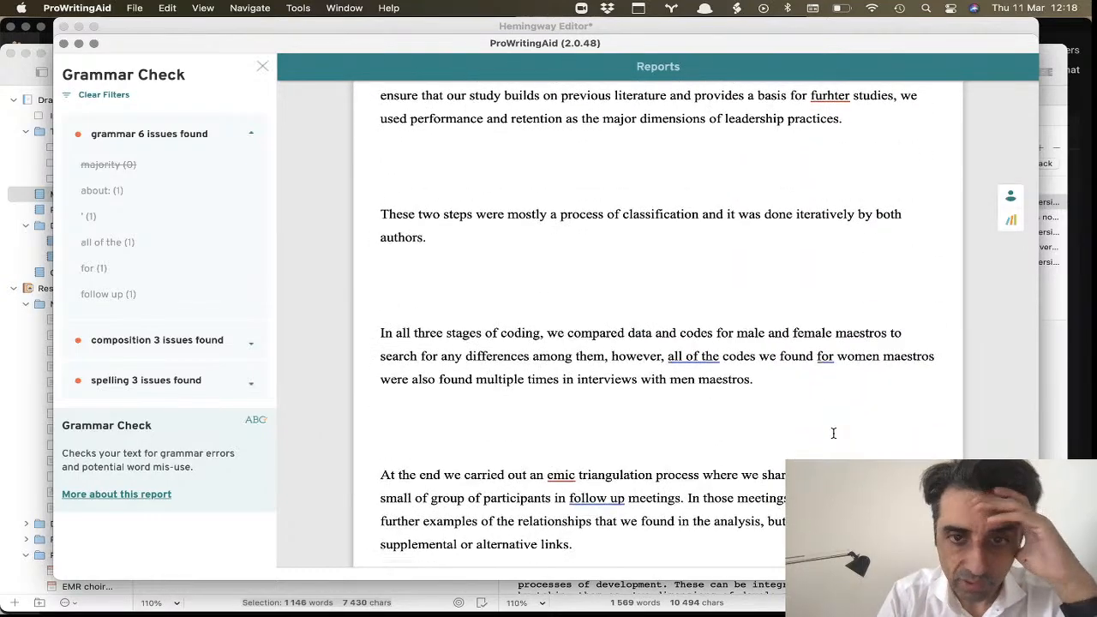
left_click(696, 325)
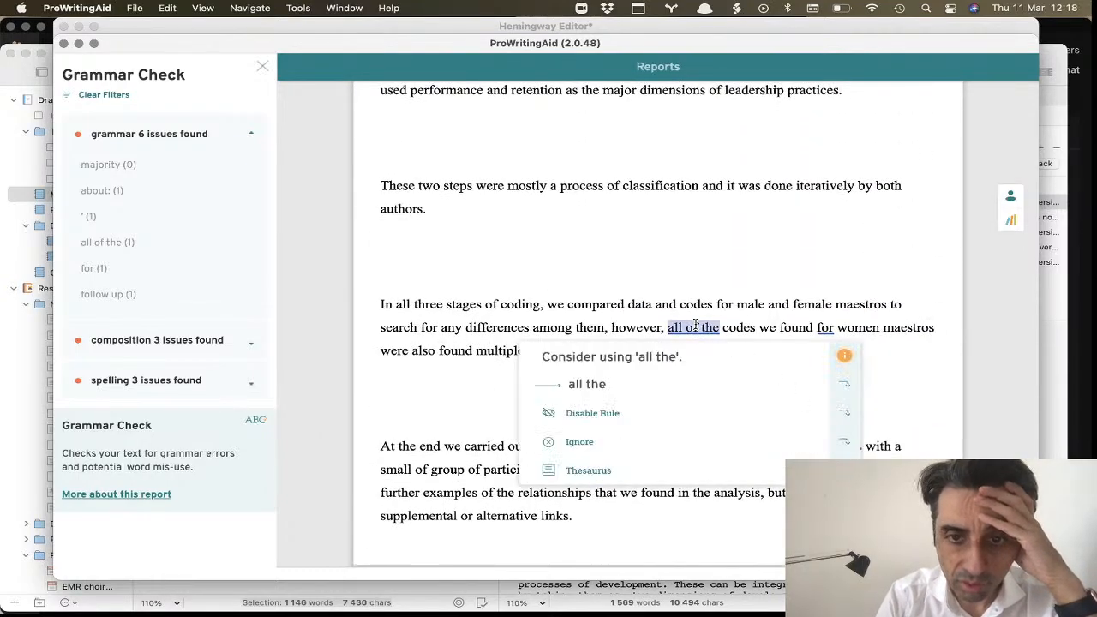
left_click(685, 373)
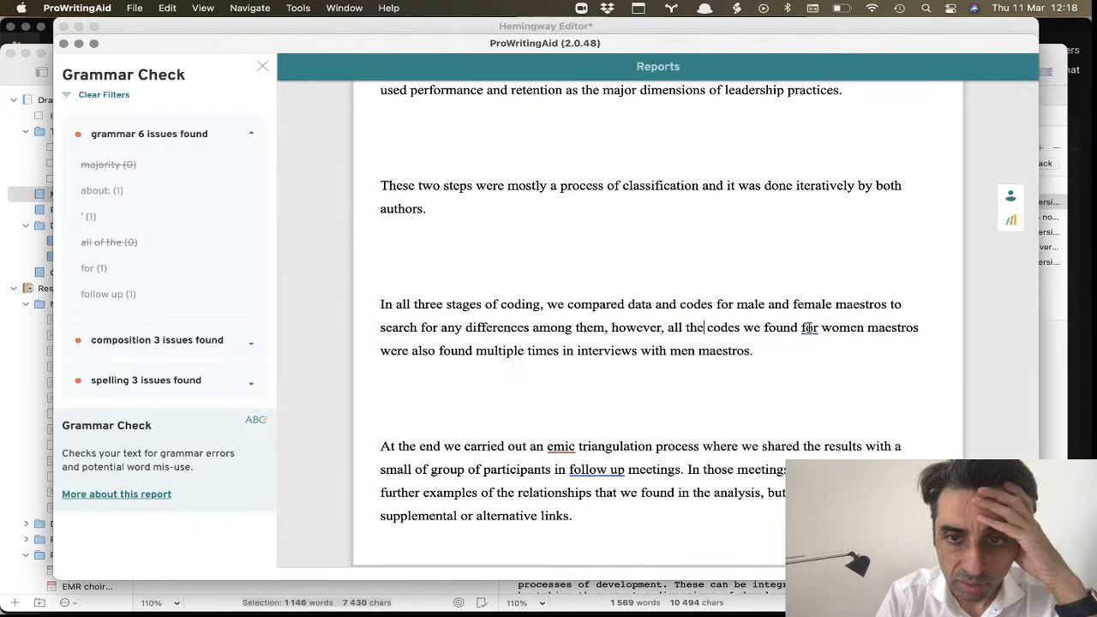
- Check the flagged "for" before "women maestros" and change "follow up" meetings to the suggested "follow-up"
left_click(809, 330)
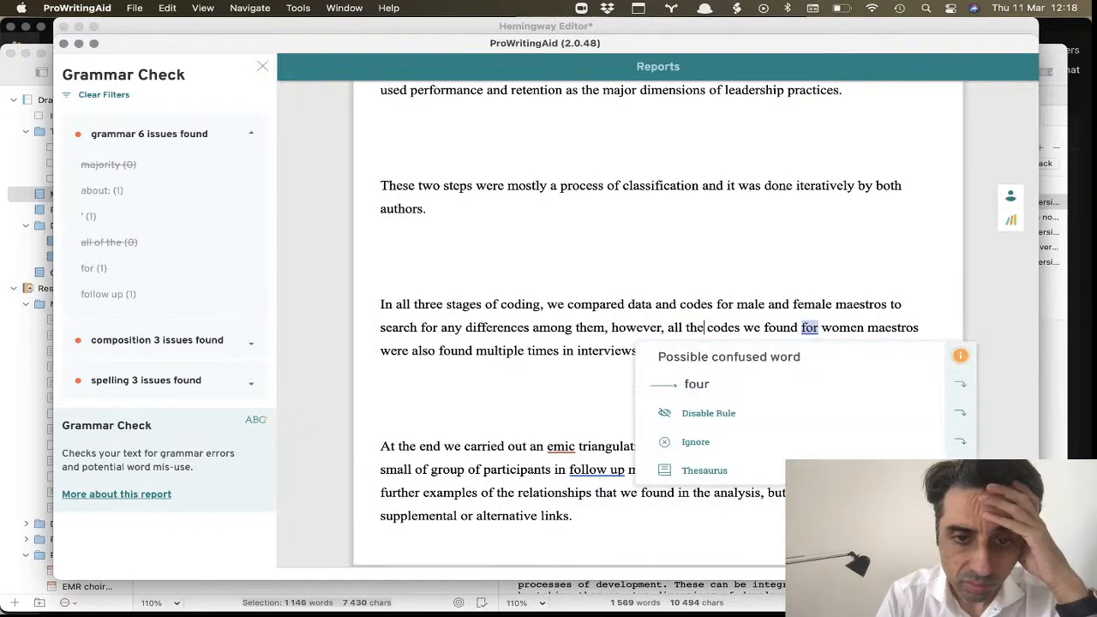
left_click(802, 515)
left_click(603, 470)
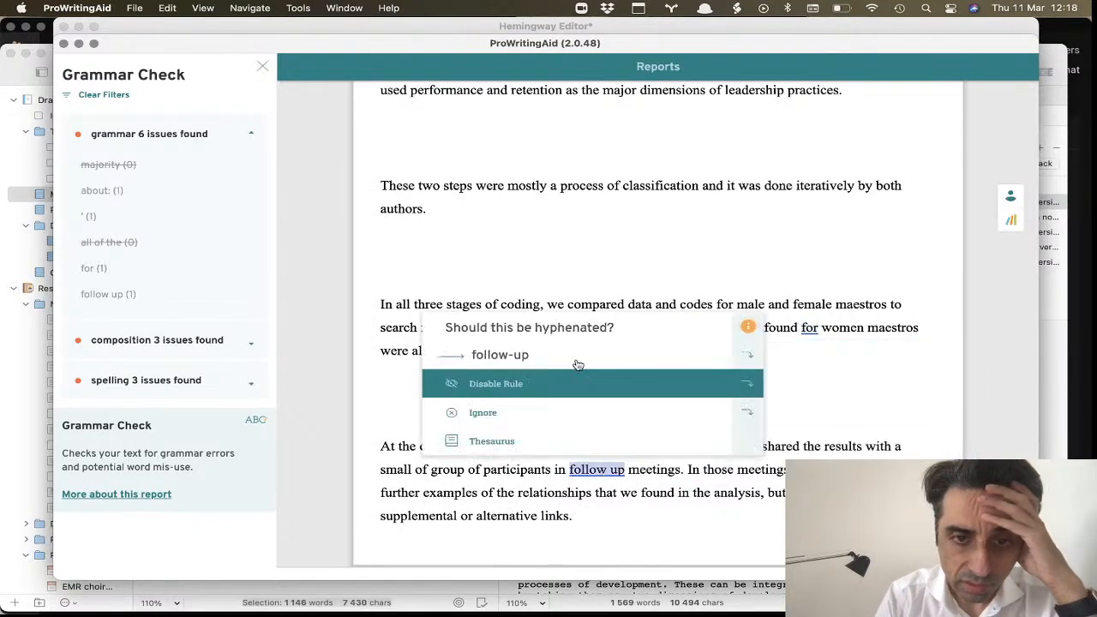
left_click(565, 334)
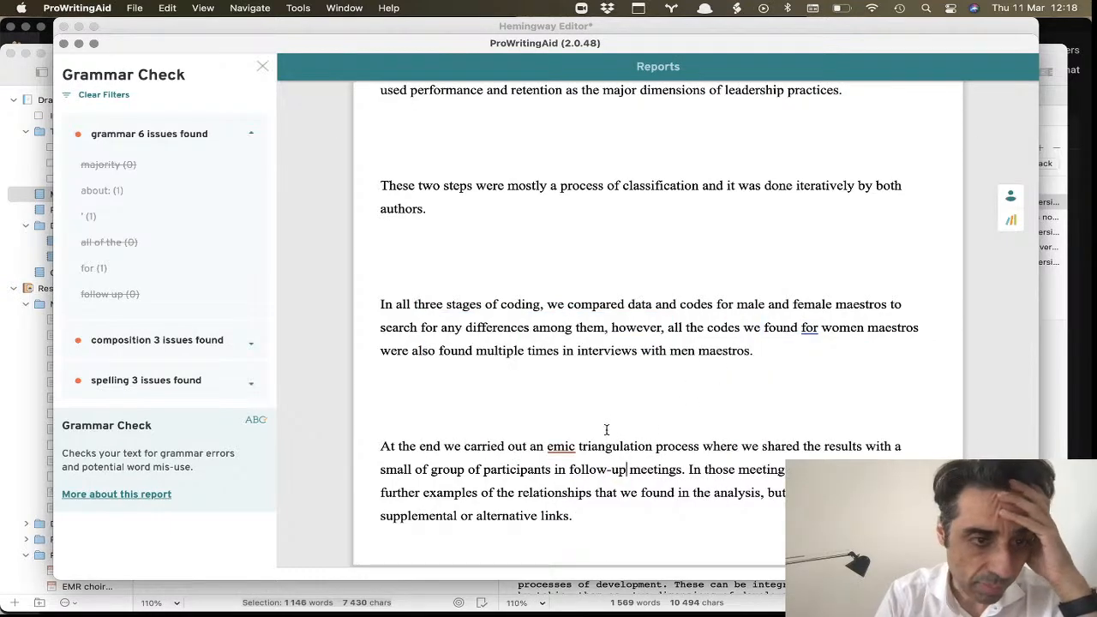
- Expand the list of spelling issues and correct the misspelled "furhter" to "further" in the core phenomenon paragraph
left_click(250, 385)
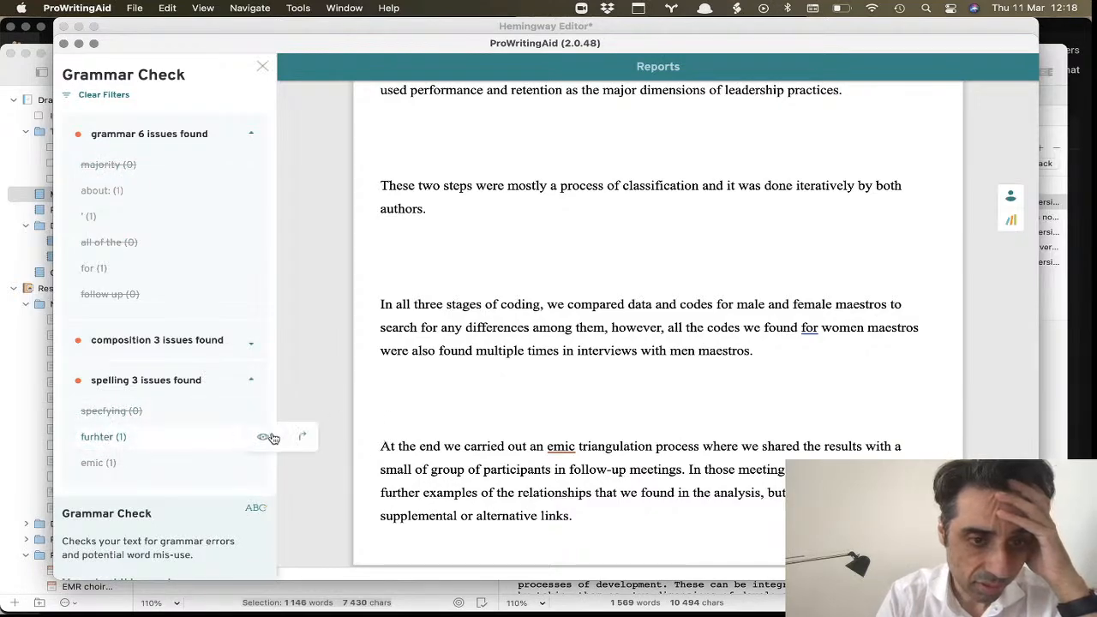
left_click(306, 437)
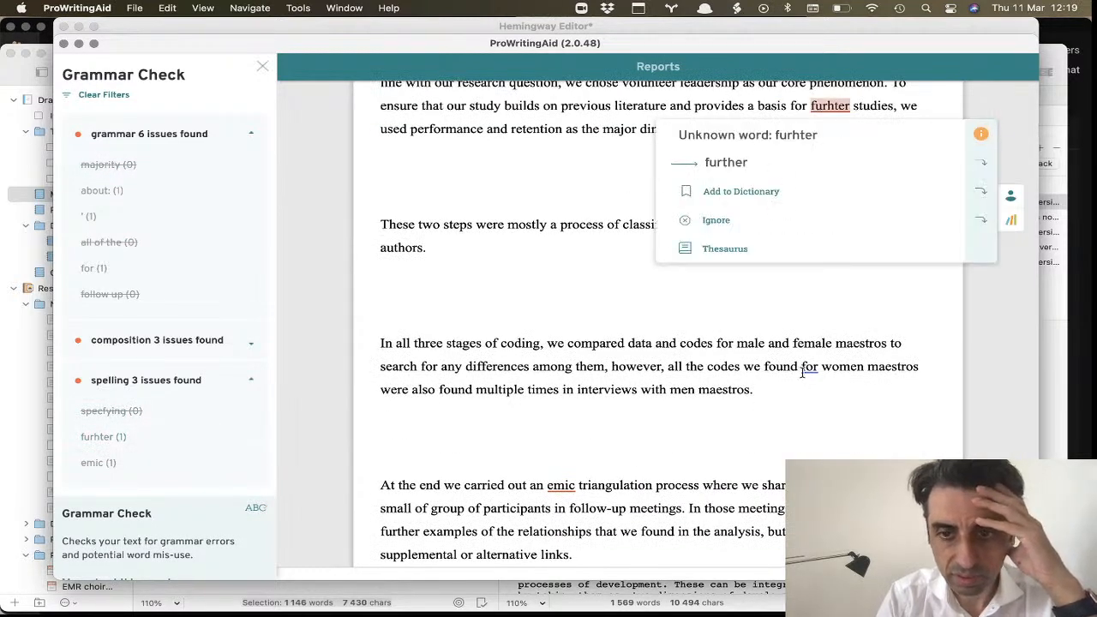
left_click(636, 468)
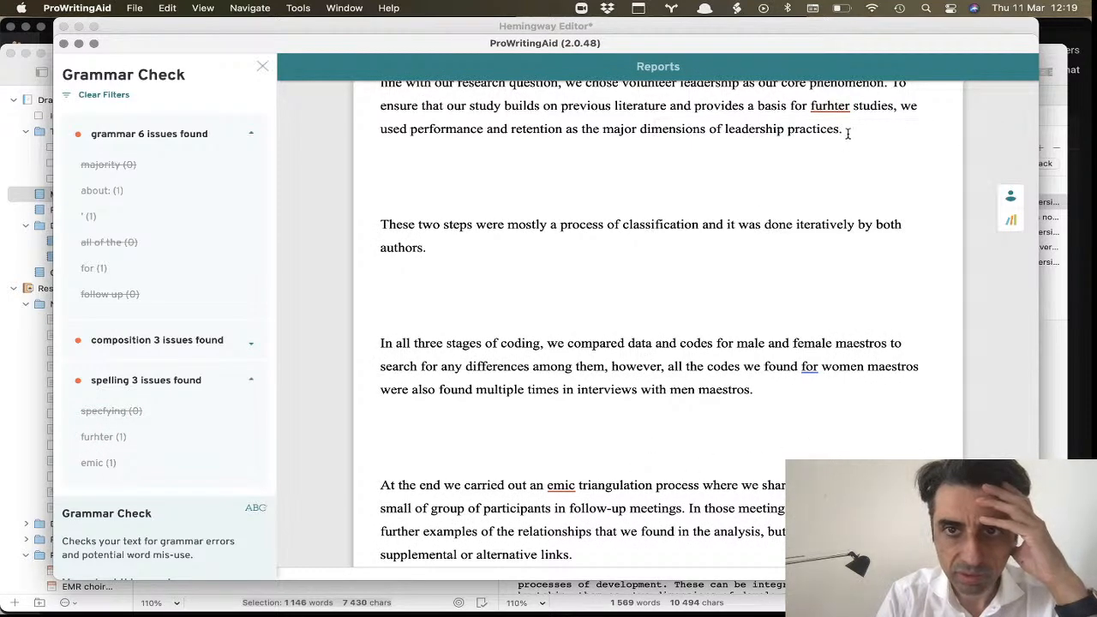
left_click(831, 103)
left_click(726, 162)
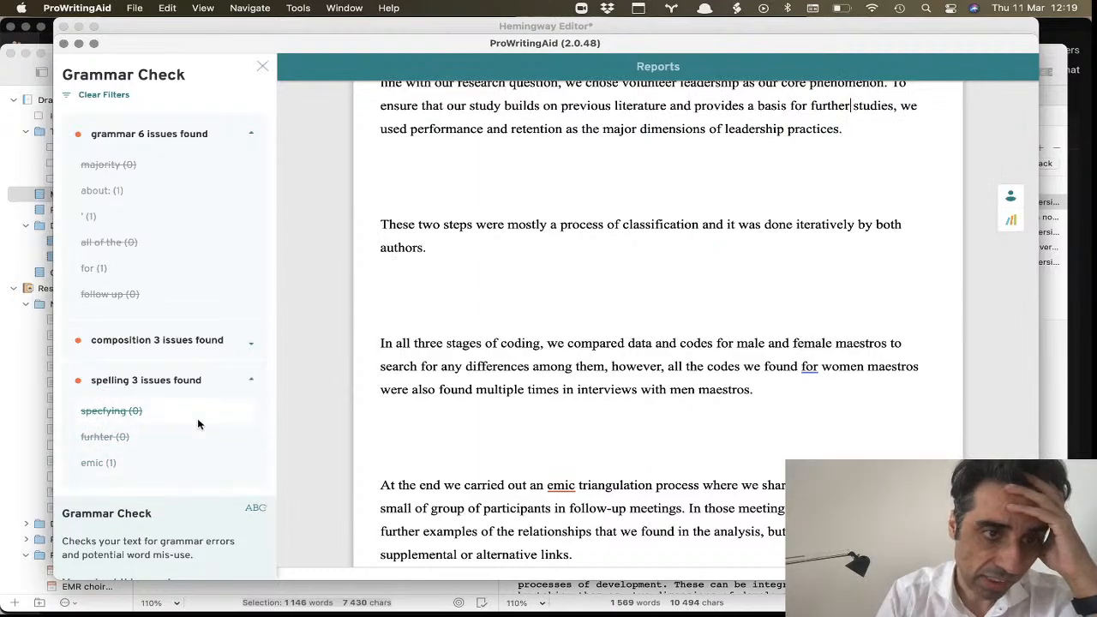
- Review the composition issues, including the flagged sentence fragment about outcomes of leadership practices, and close the Grammar Check report
left_click(253, 343)
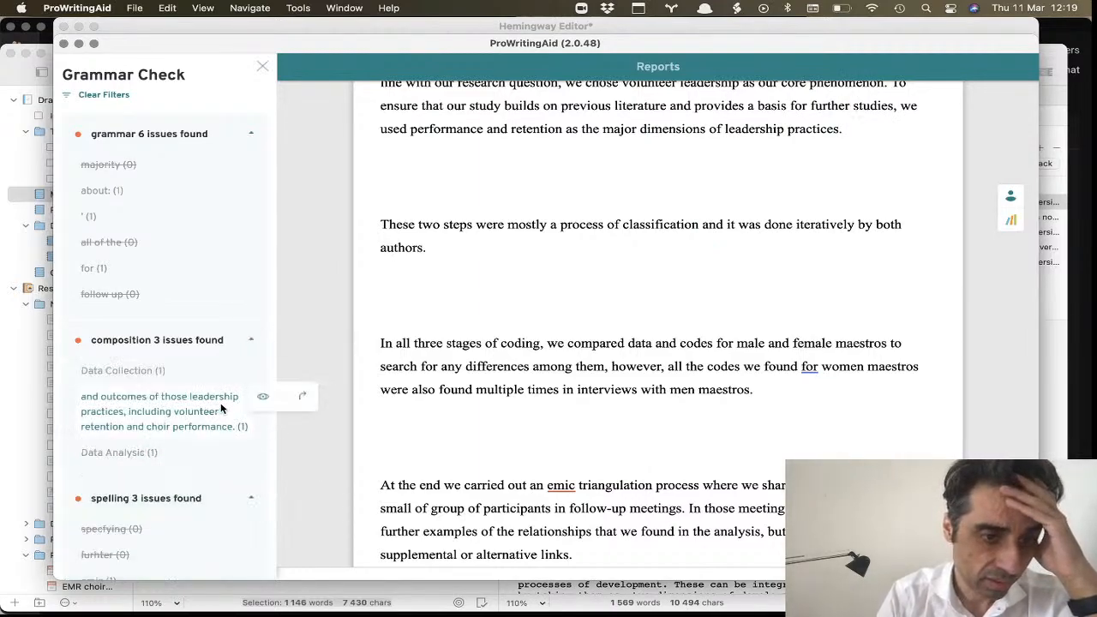
left_click(309, 396)
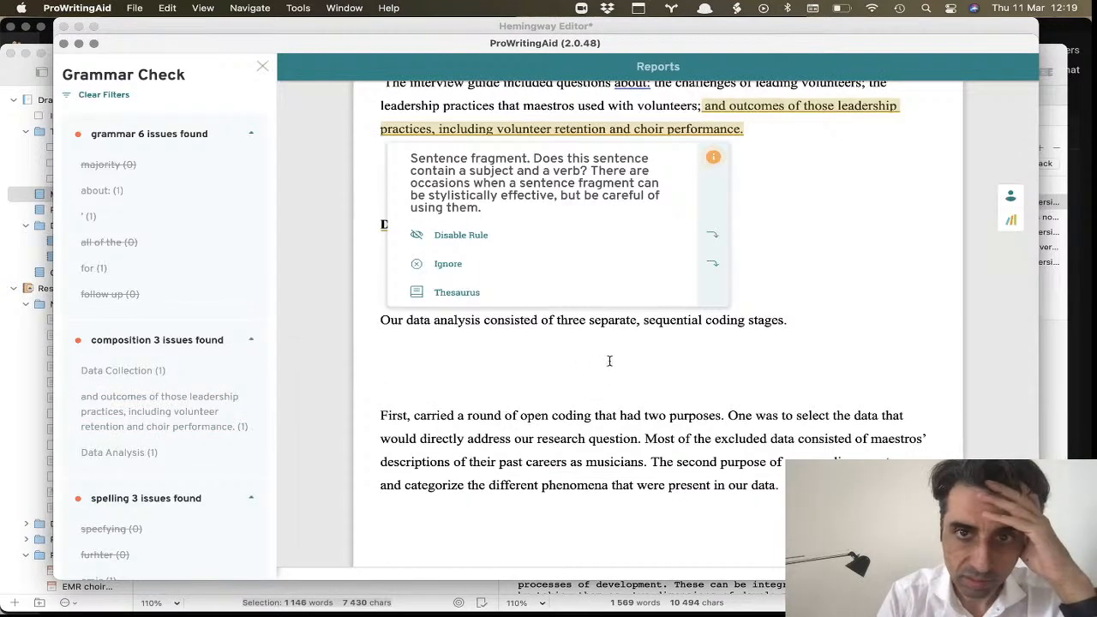
left_click(621, 417)
mouse_move(254, 373)
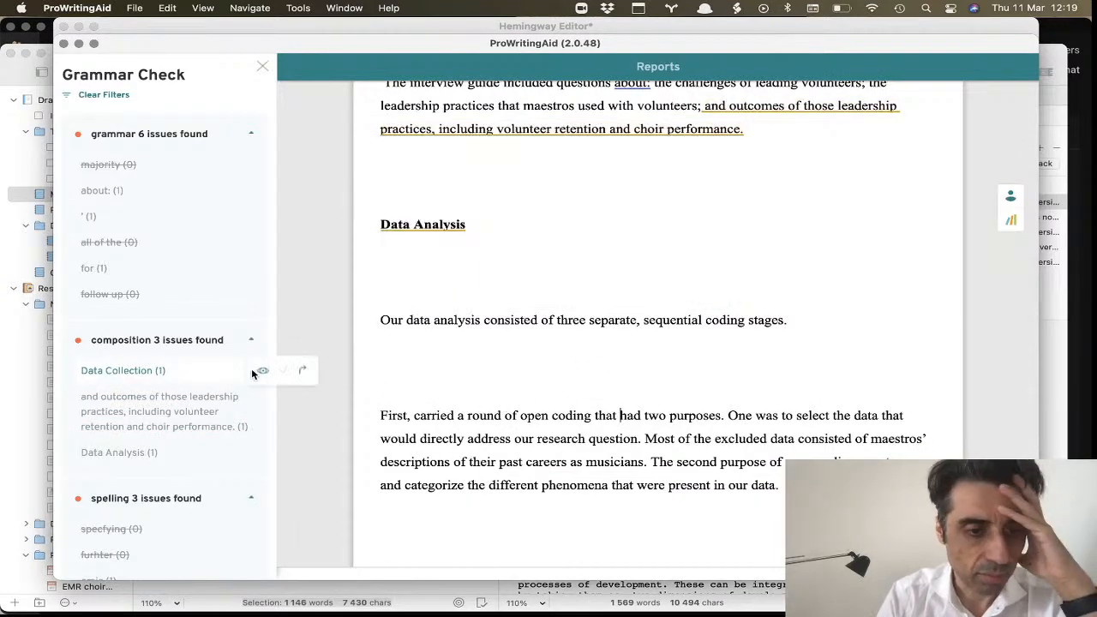
scroll(243, 398, "down", 5)
scroll(245, 480, "up", 5)
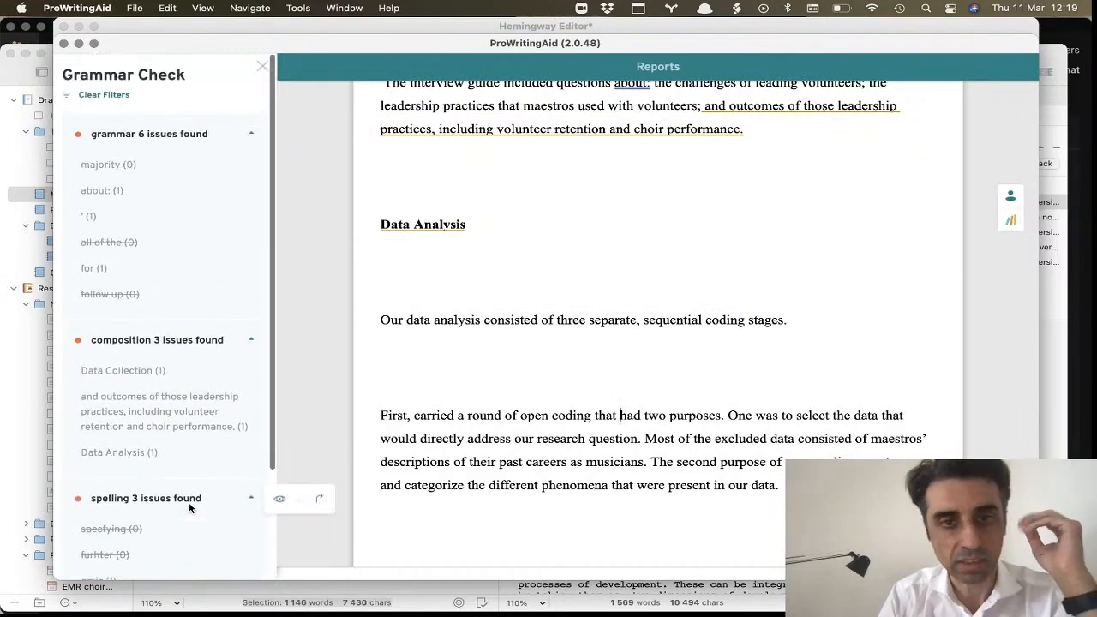
scroll(555, 402, "up", 10)
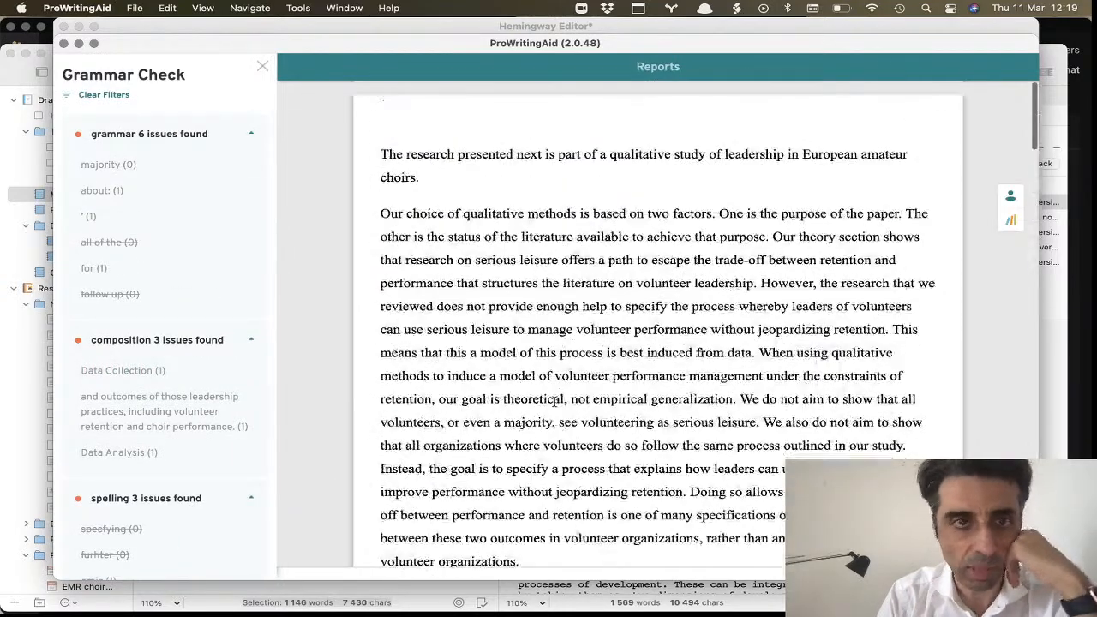
left_click(262, 66)
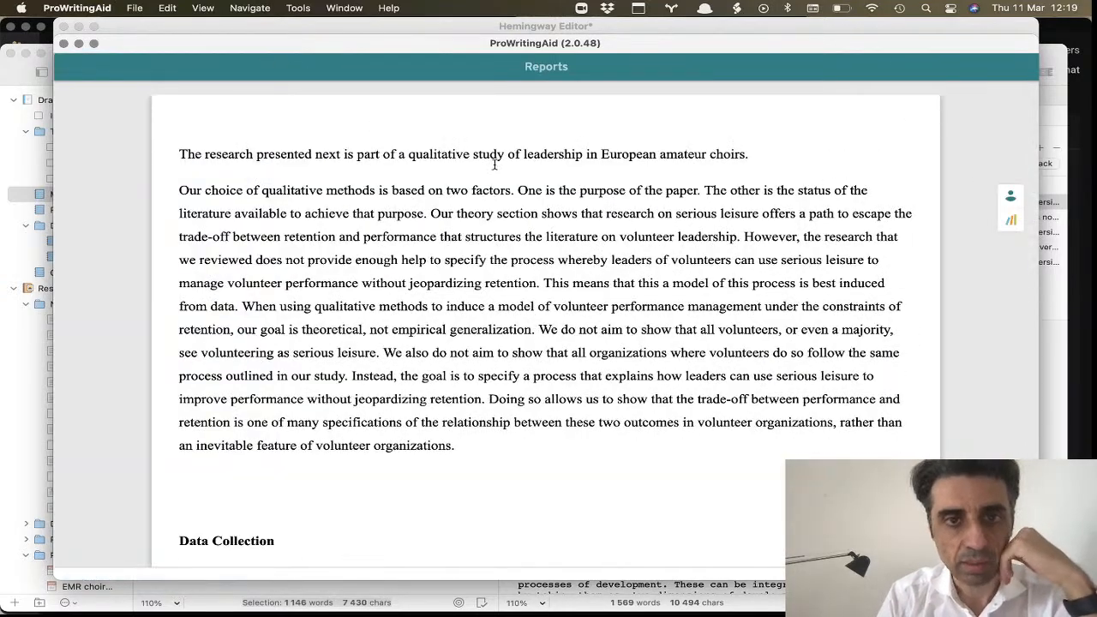
- Run the Sentence Length Check and examine the sentences by word count and the individual sentence lengths
left_click(549, 72)
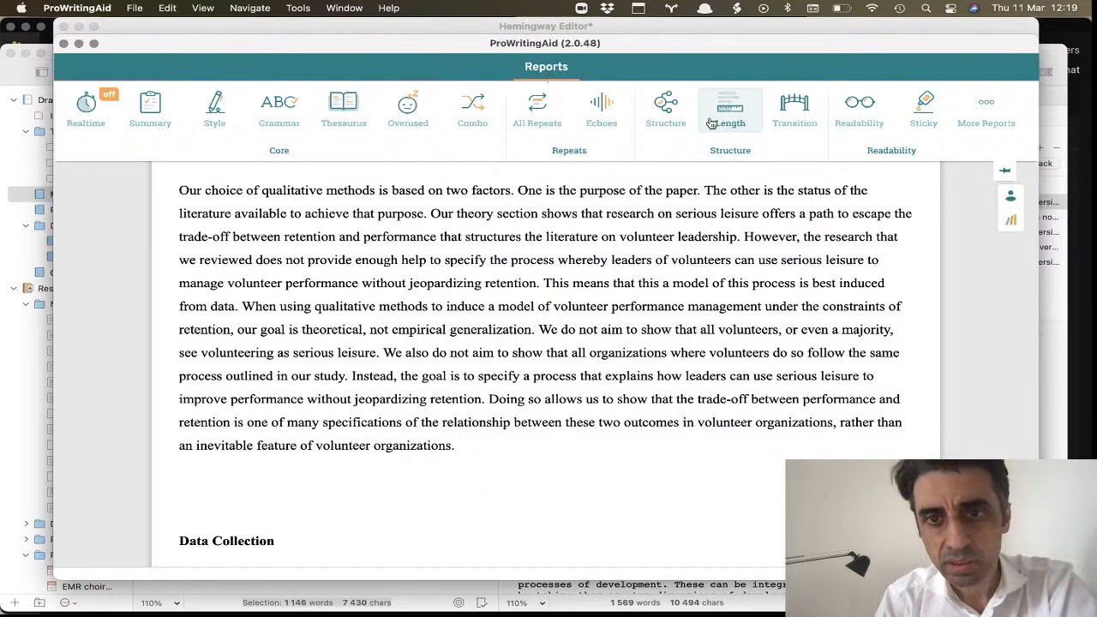
left_click(738, 127)
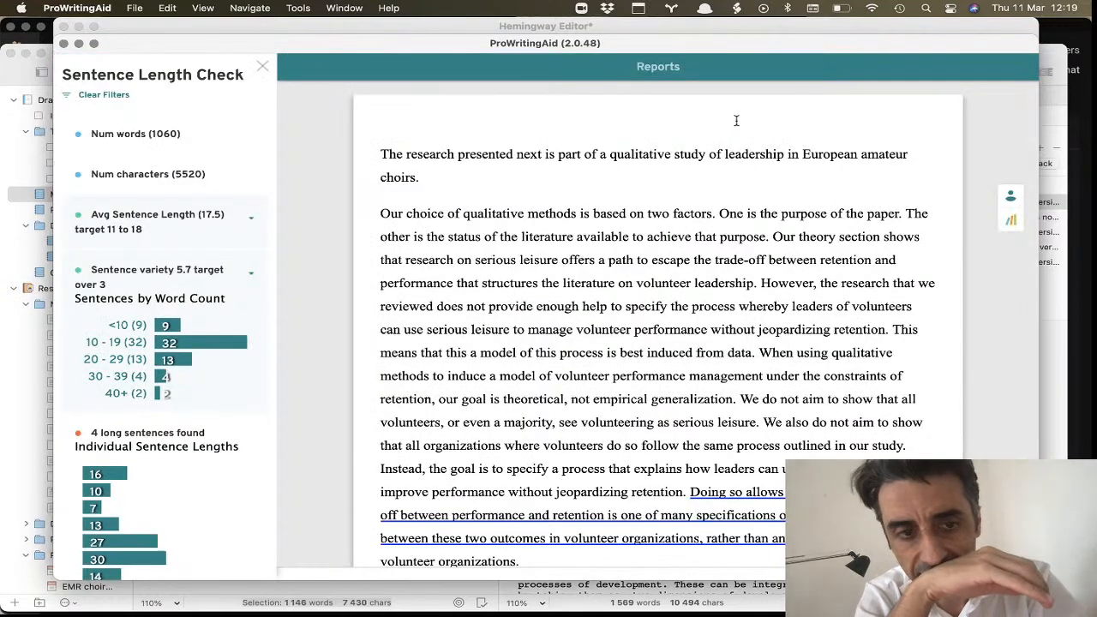
scroll(220, 328, "down", 2)
scroll(220, 328, "down", 8)
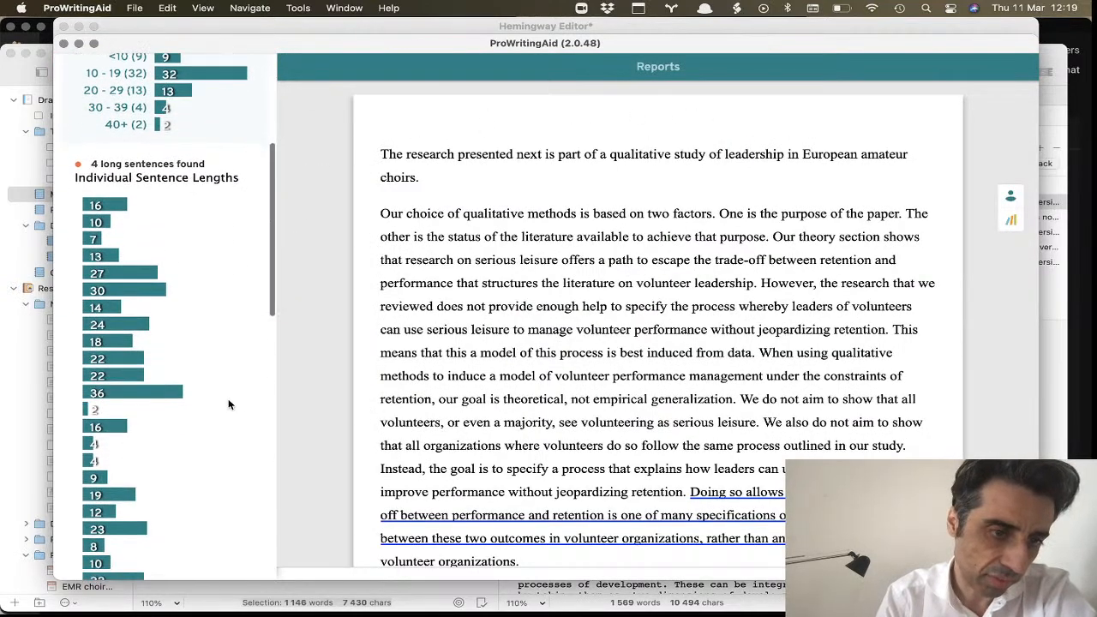
scroll(181, 392, "down", 9)
scroll(181, 392, "down", 15)
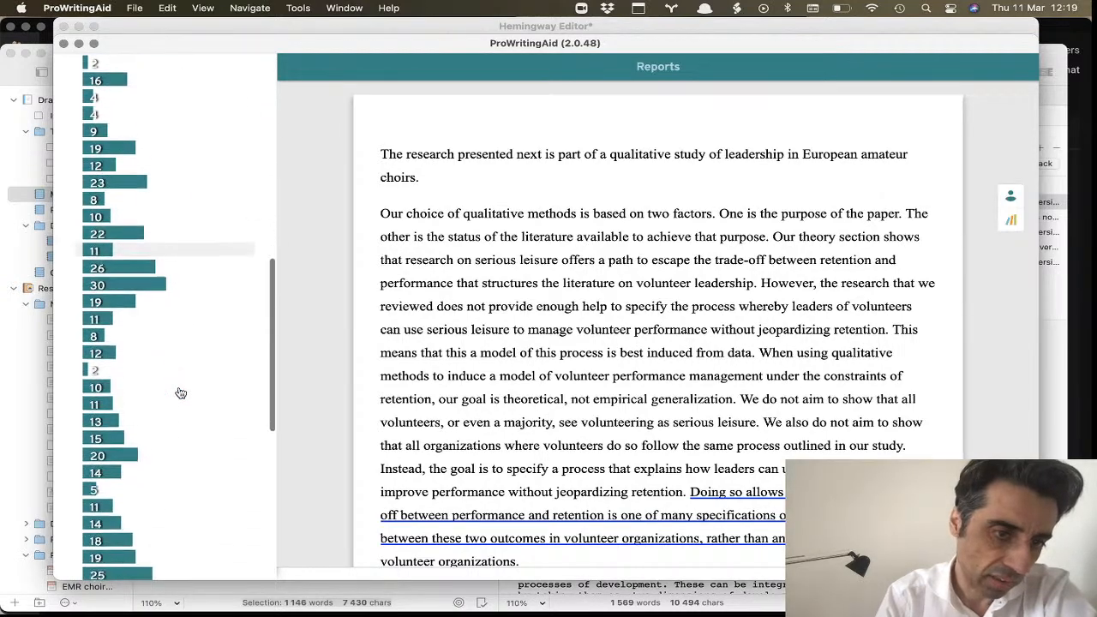
scroll(181, 393, "down", 15)
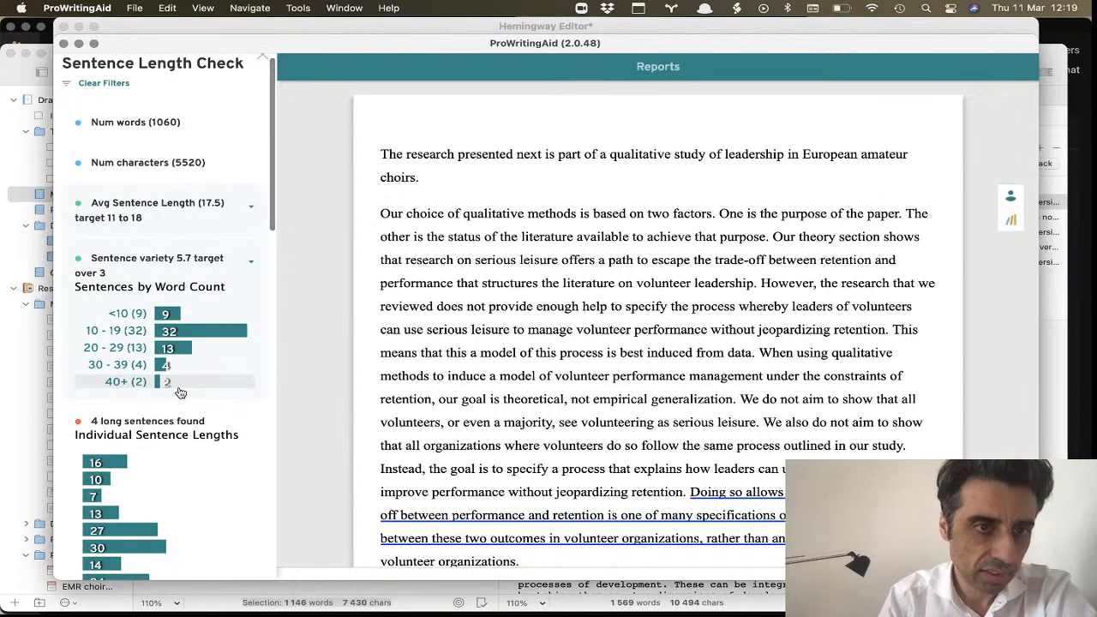
scroll(179, 386, "up", 1)
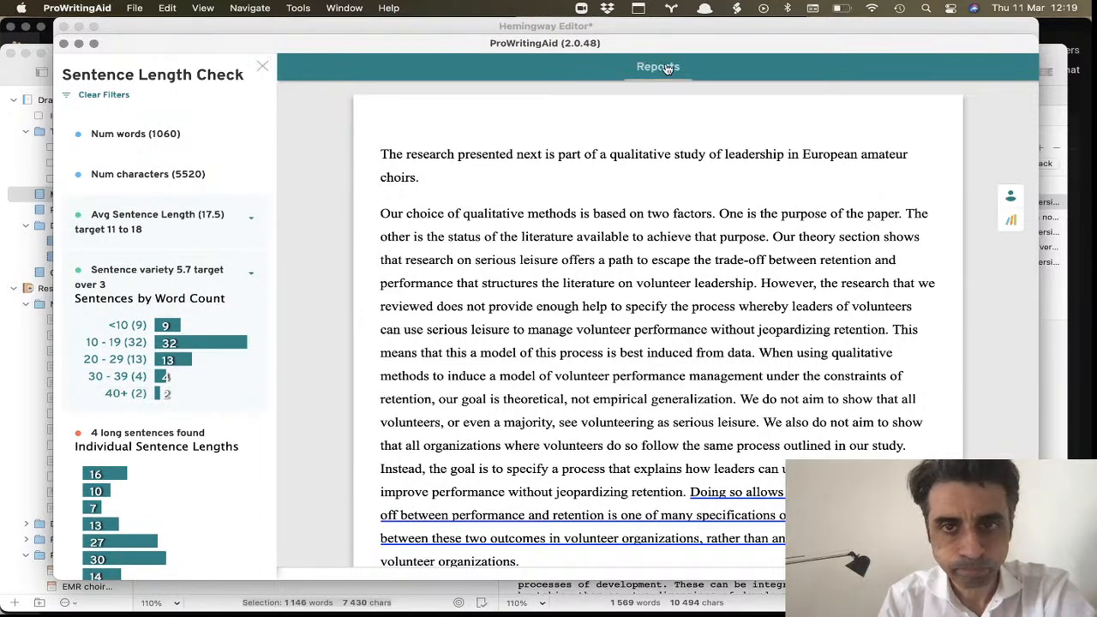
- Run the Overused Words Check and review its list of overused words and phrases
mouse_move(666, 68)
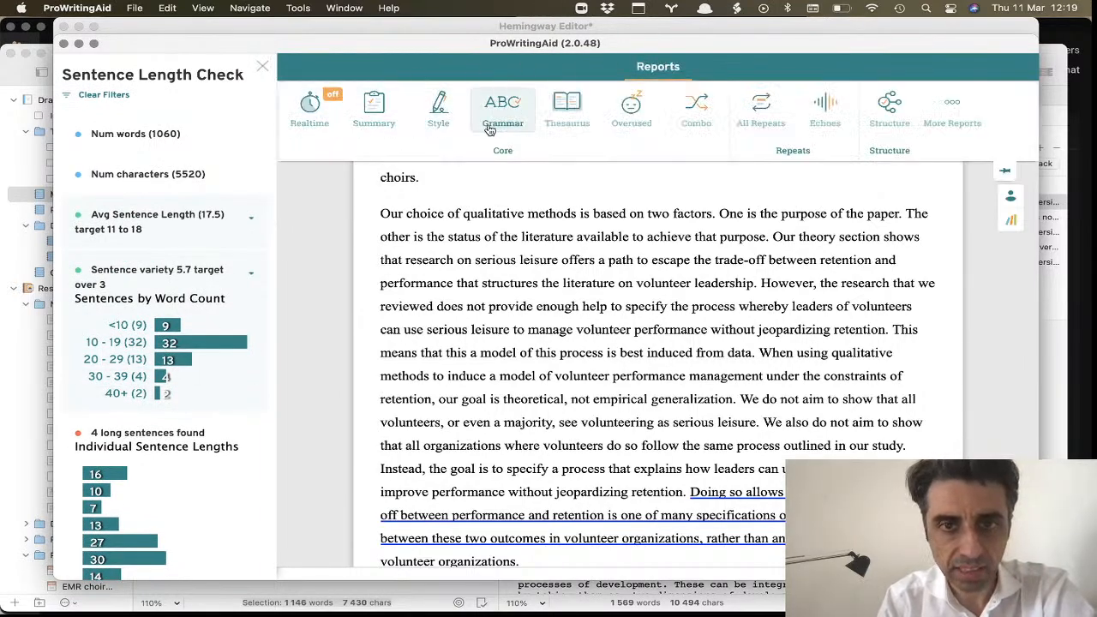
left_click(624, 112)
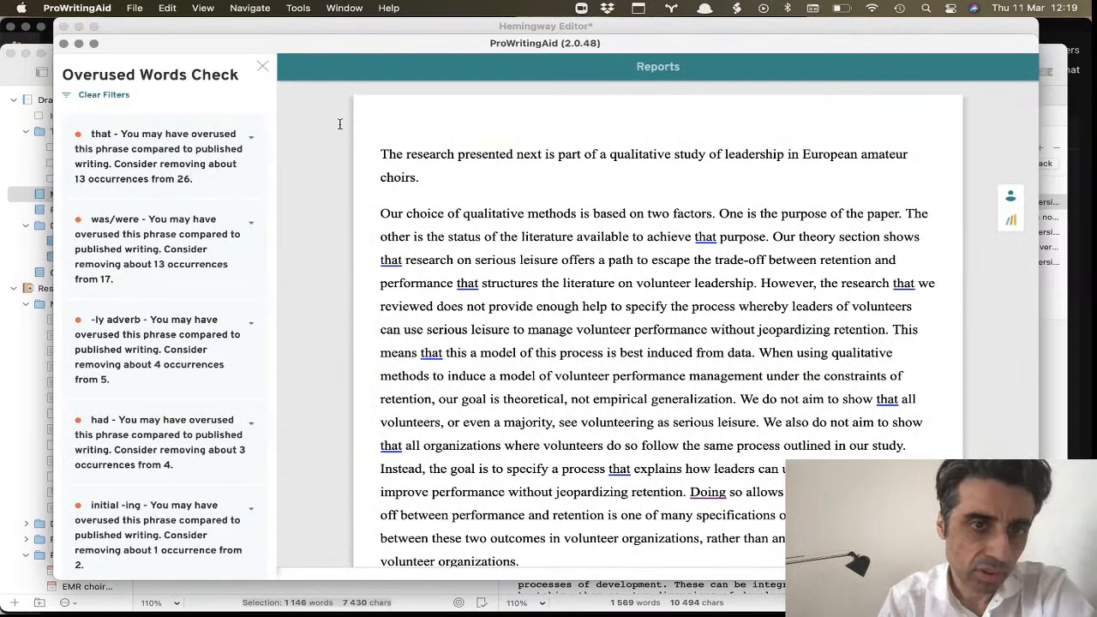
scroll(225, 234, "down", 5)
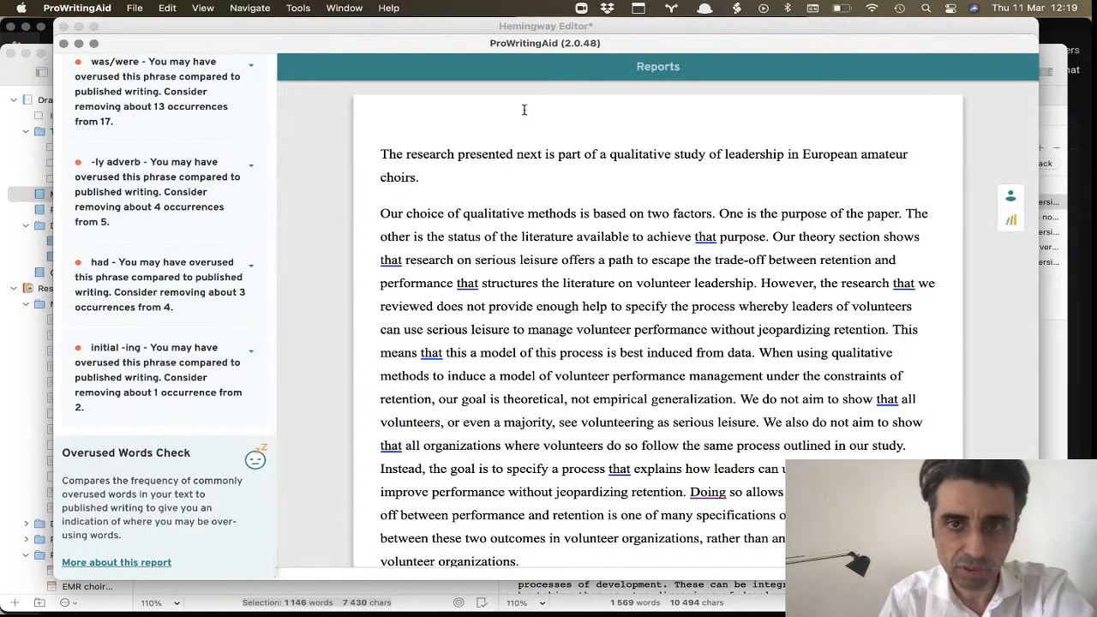
- Run the Sentence Structure Check, review how the sentences start, and close the report
mouse_move(661, 75)
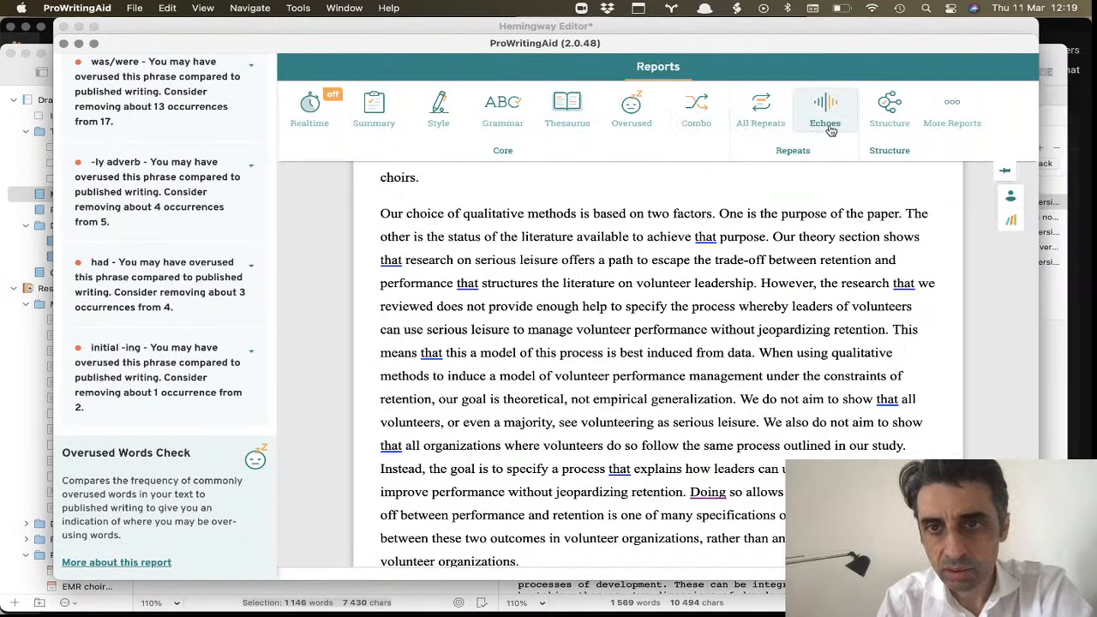
left_click(891, 99)
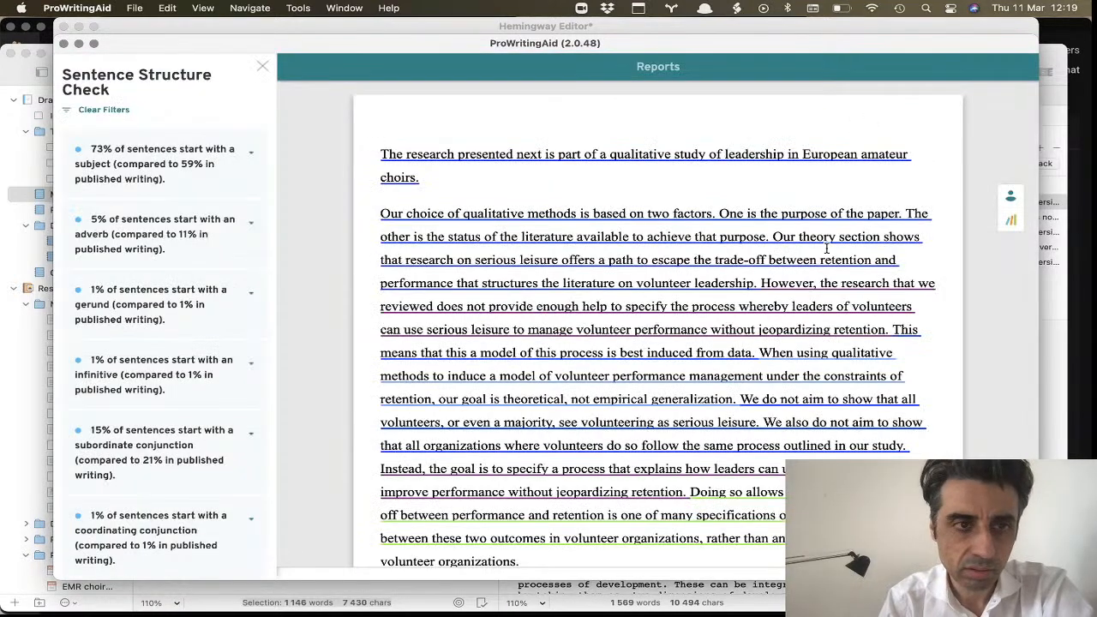
mouse_move(828, 252)
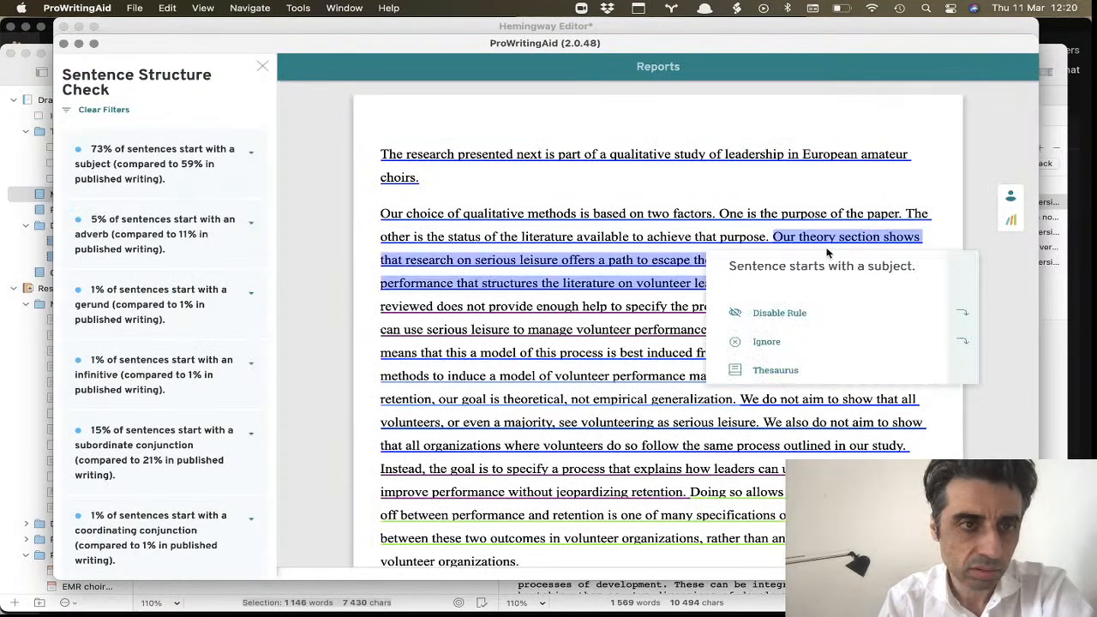
left_click(262, 72)
- Select the entire corrected text and switch to the Choir Leaders project in Scrivener
scroll(427, 275, "down", 10)
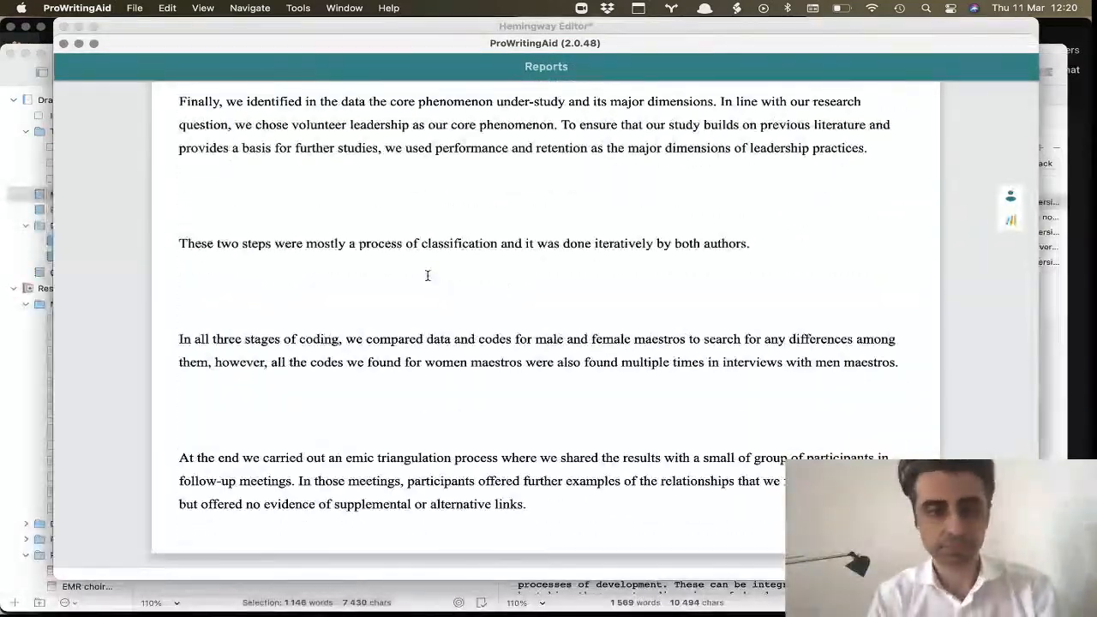
left_click(427, 275)
key("super+a")
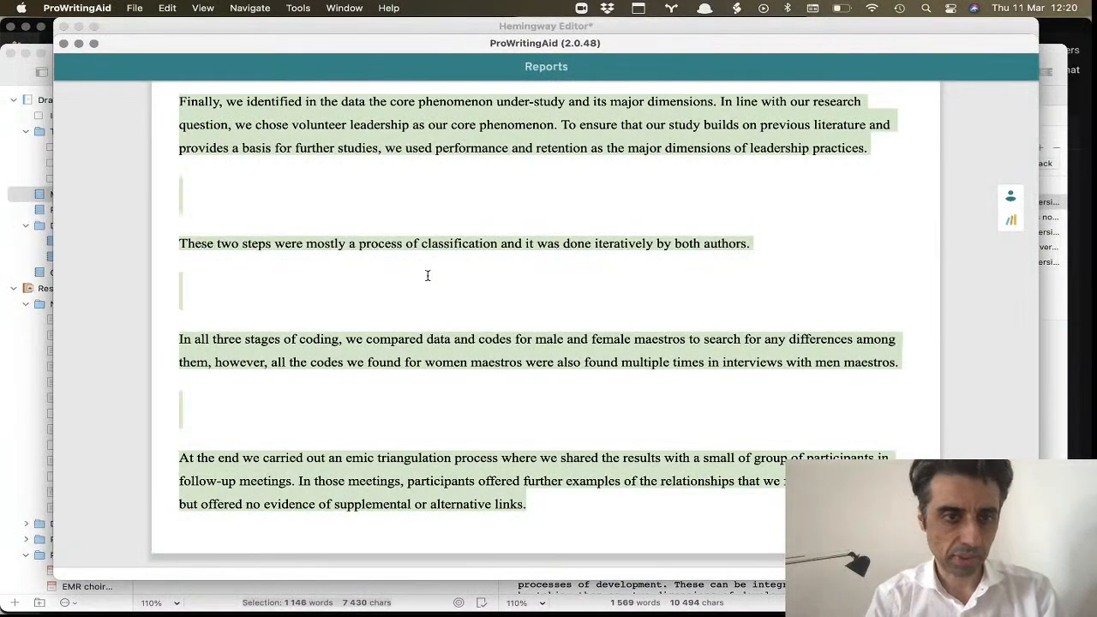
key("ctrl+Up")
left_click(707, 154)
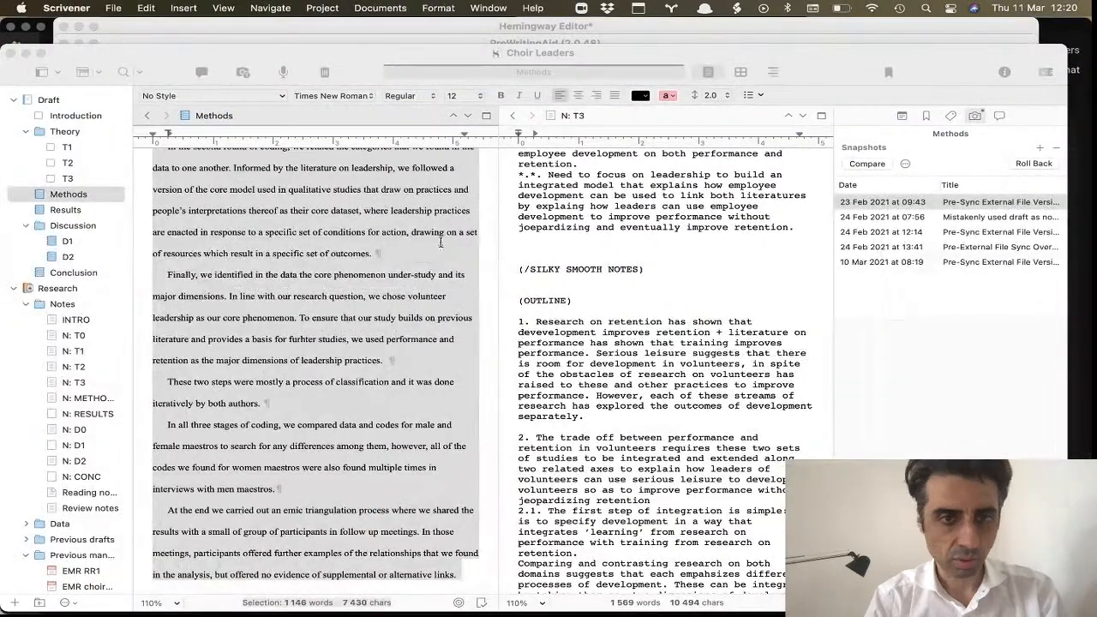
- Take a snapshot of the Methods document titled "Blue to blank check box"
left_click(372, 254)
left_click(243, 74)
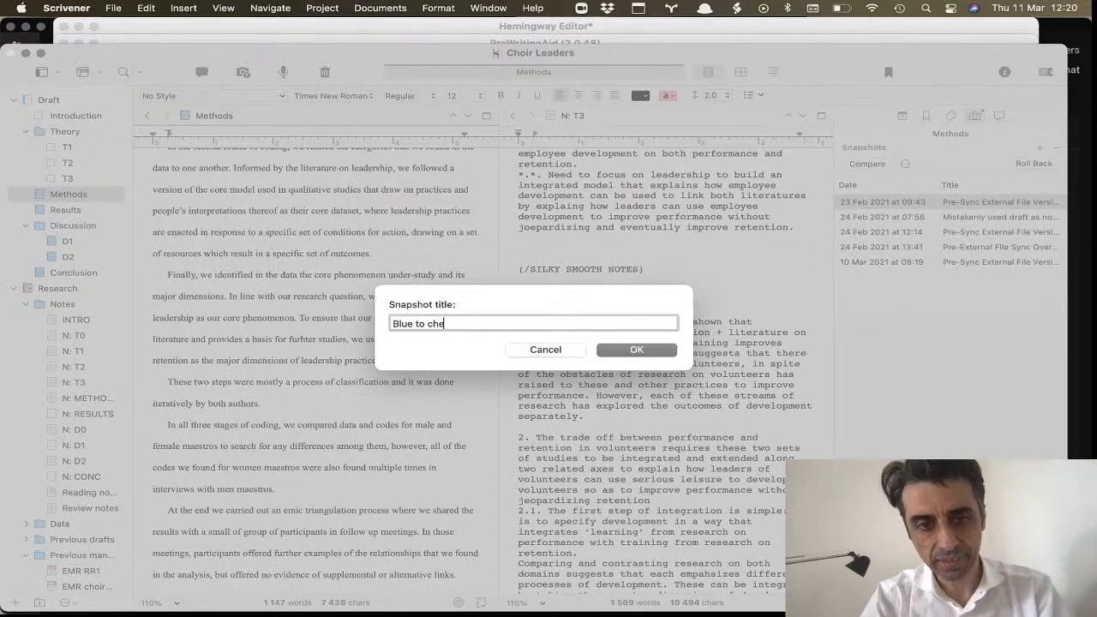
type("Blue to check ic")
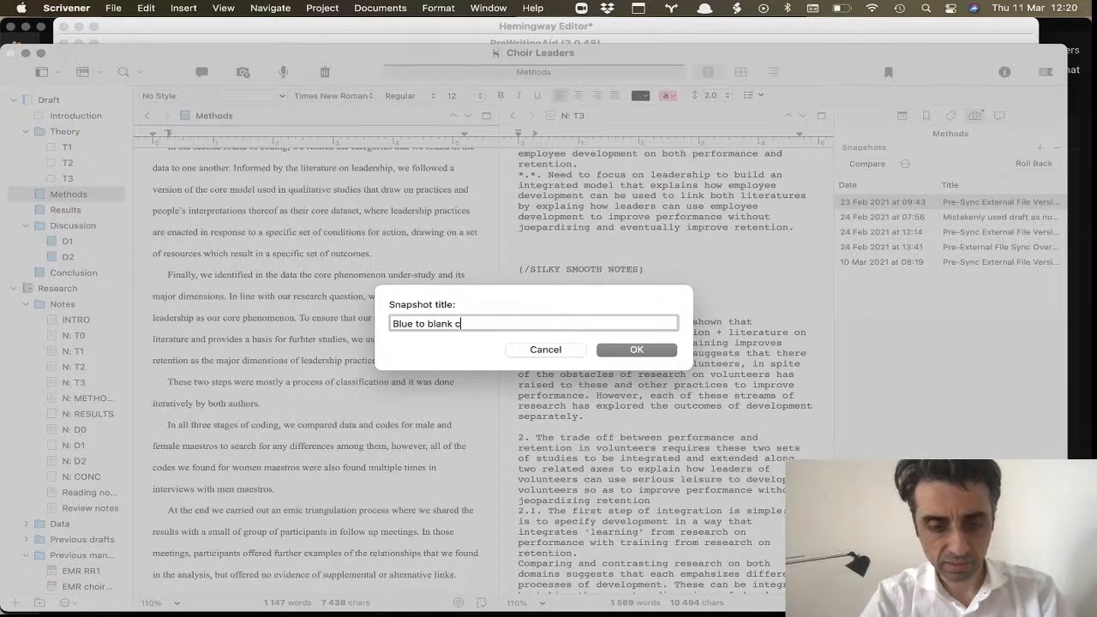
key("Return")
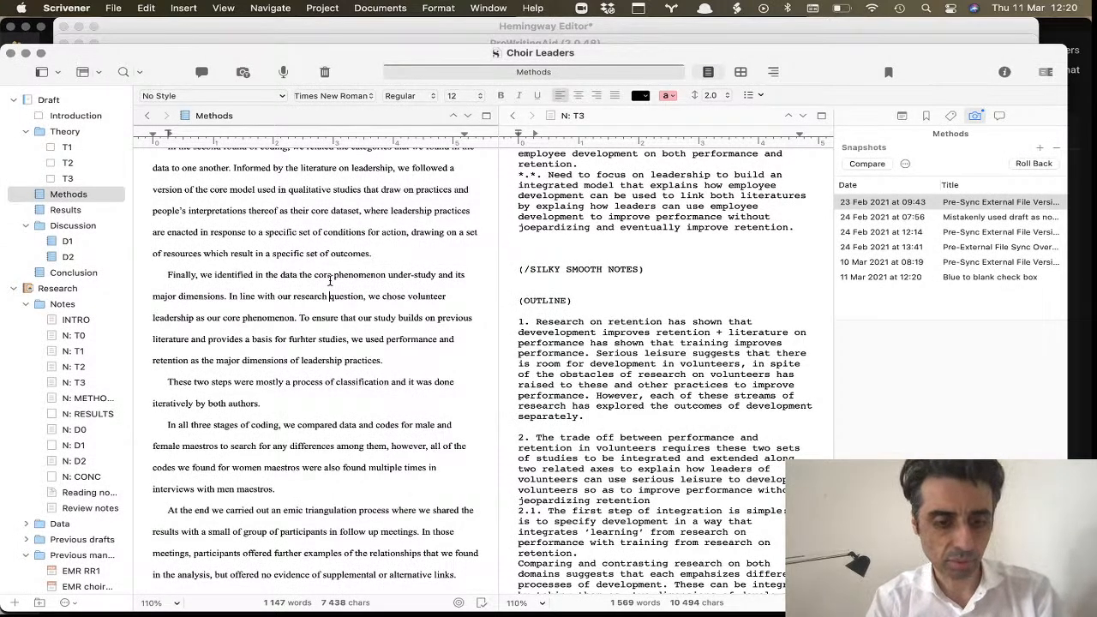
- Switch back to ProWritingAid and select the opening paragraphs above the Data Collection heading
key("super+a")
key("super+Tab")
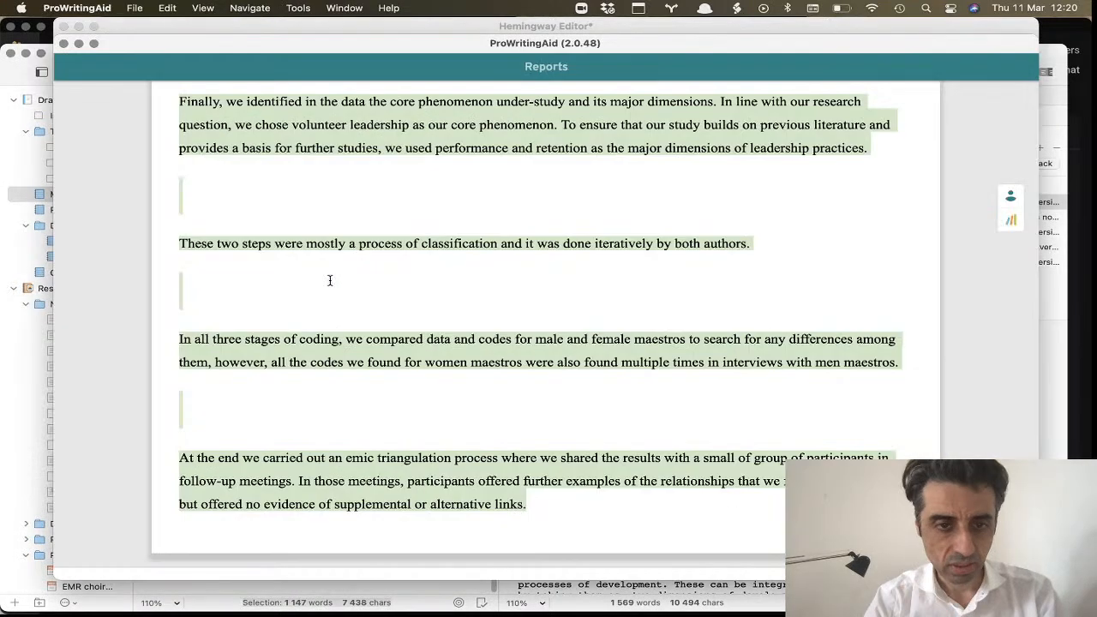
left_click(405, 266)
scroll(405, 267, "up", 15)
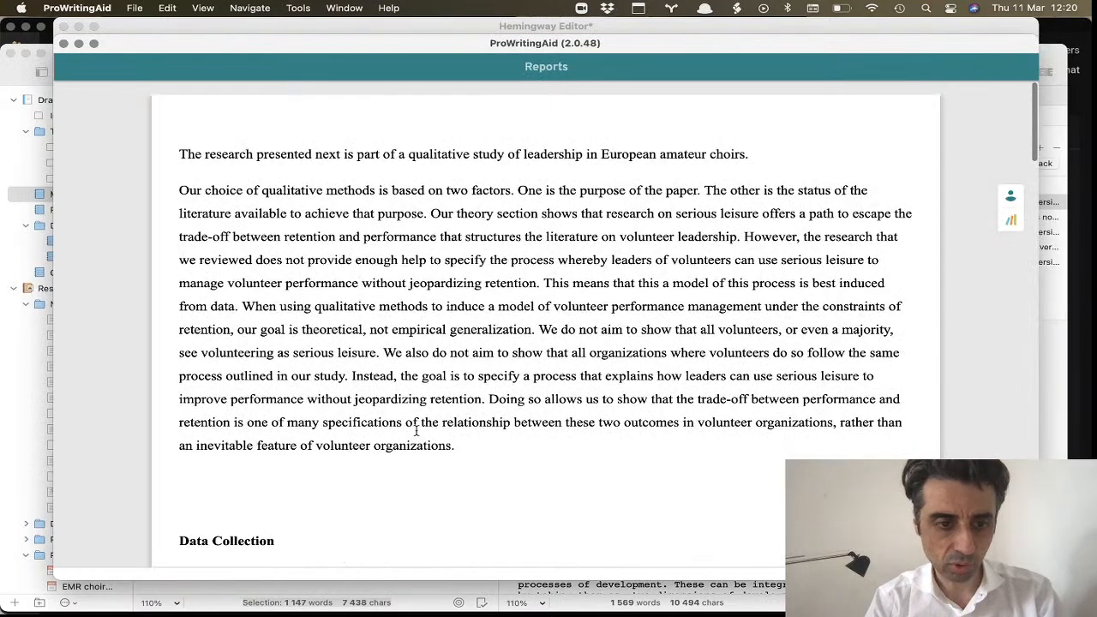
left_click_drag(497, 460, 127, 105)
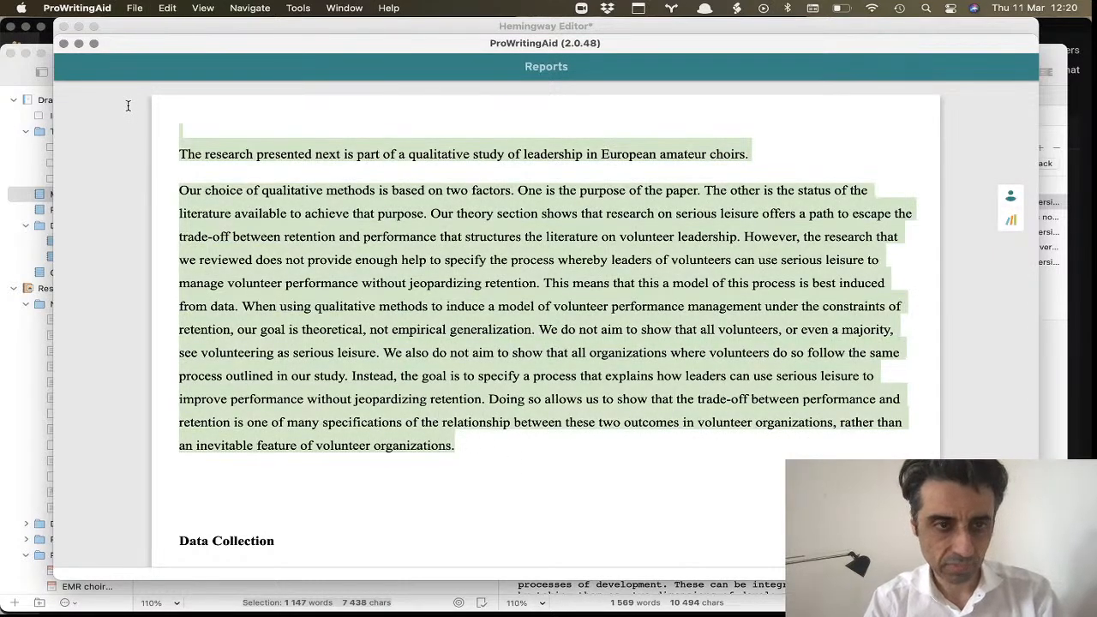
- Switch to Scrivener, replace the Methods document's opening paragraphs with the corrected text, and remove the blank line after the first paragraph
key("super+Tab")
left_click(346, 351)
scroll(346, 351, "up", 10)
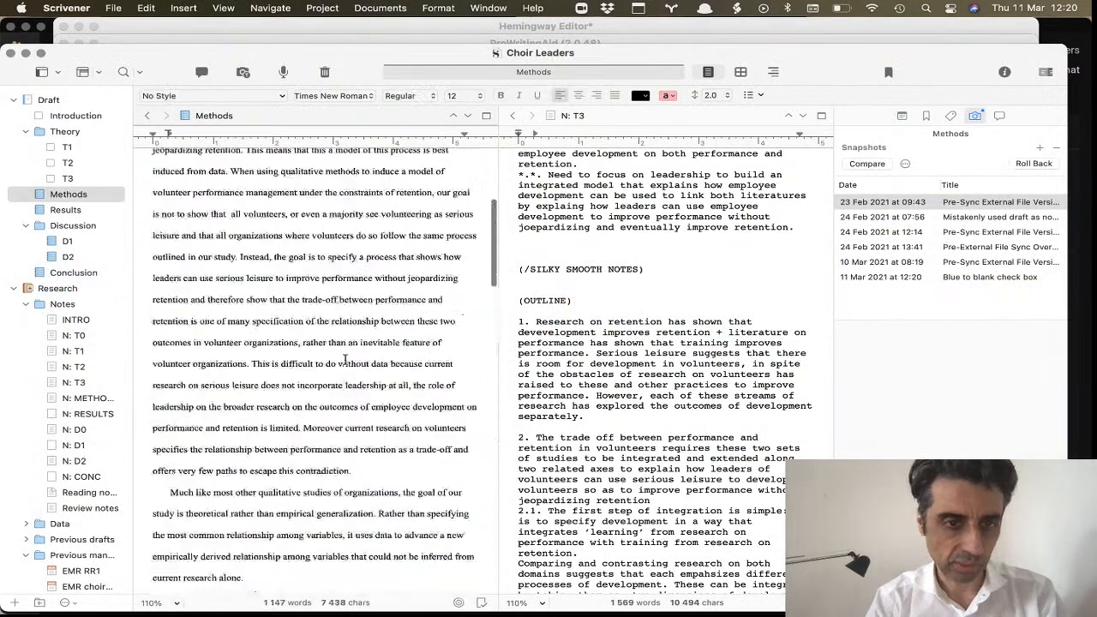
left_click_drag(163, 205, 222, 305)
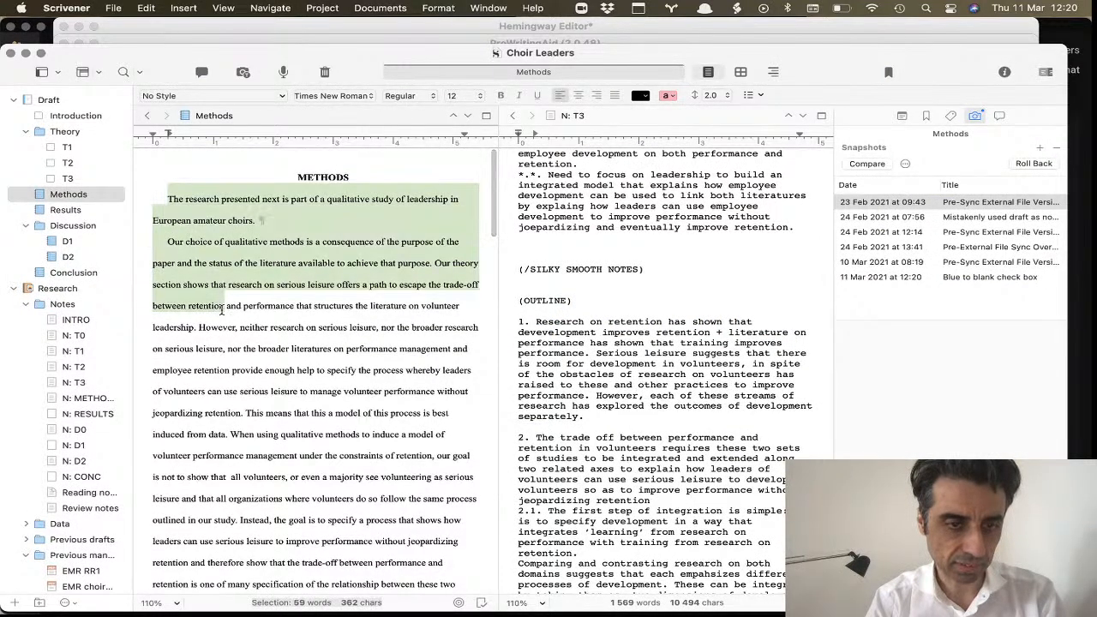
scroll(222, 306, "down", 5)
left_click(269, 458, "shift")
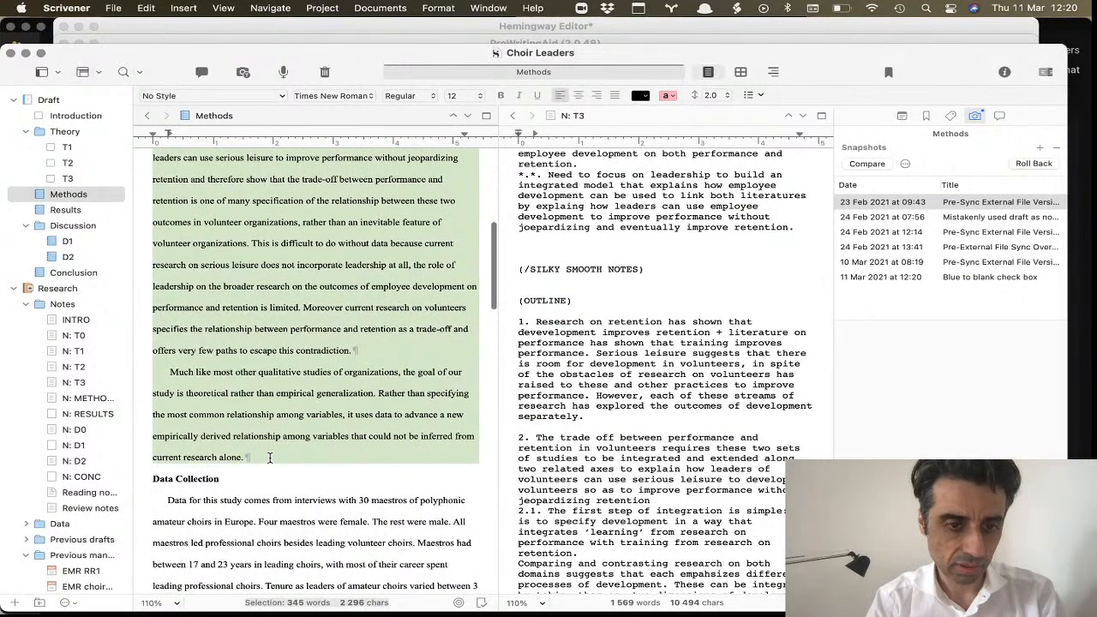
type("When using qualitative methods to induce a model of volunteer performance management under the constraints of retention, our goal is theoretical, not empirical generalization. We do not aim to show that all volunteers, or even a majority, see volunteering as serious leisure. We also do not aim to show that all organizations where volunteers do so follow the same process outlined in our study. Instead, the goal is to specify a process that explains how leaders can use serious leisure to improve performance without jeopardizing retention. Doing so allows us to show that the trade-off between performance and retention is one of many specifications of the relationship between these two outcomes in volunteer organizations, rather than an inevitable feature of volunteer organizations.")
scroll(318, 318, "up", 3)
scroll(319, 318, "up", 5)
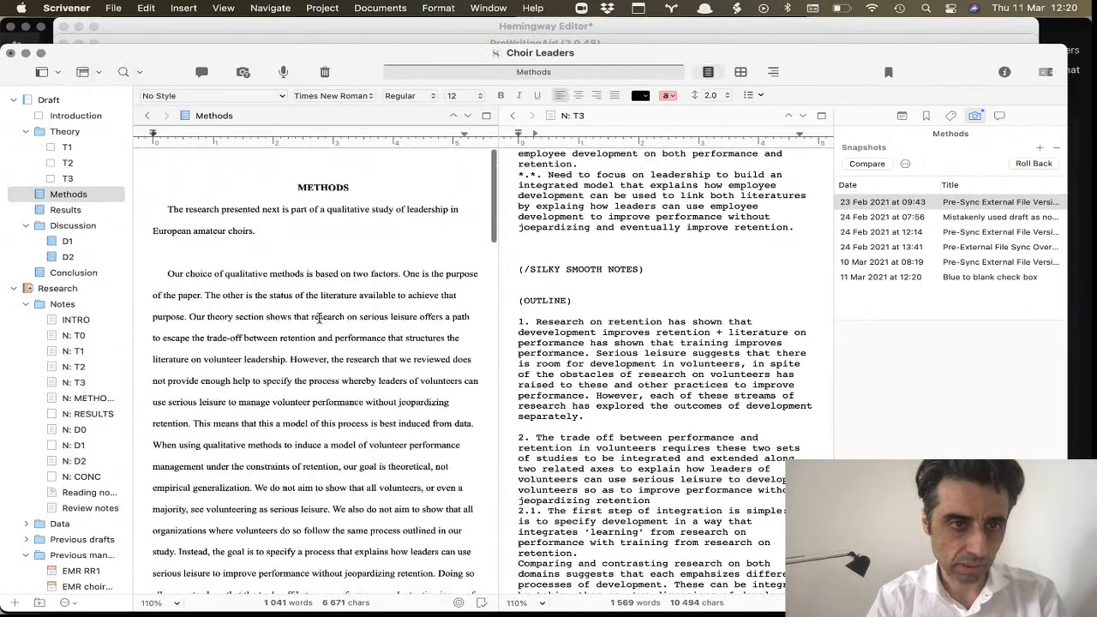
scroll(262, 249, "down", 10)
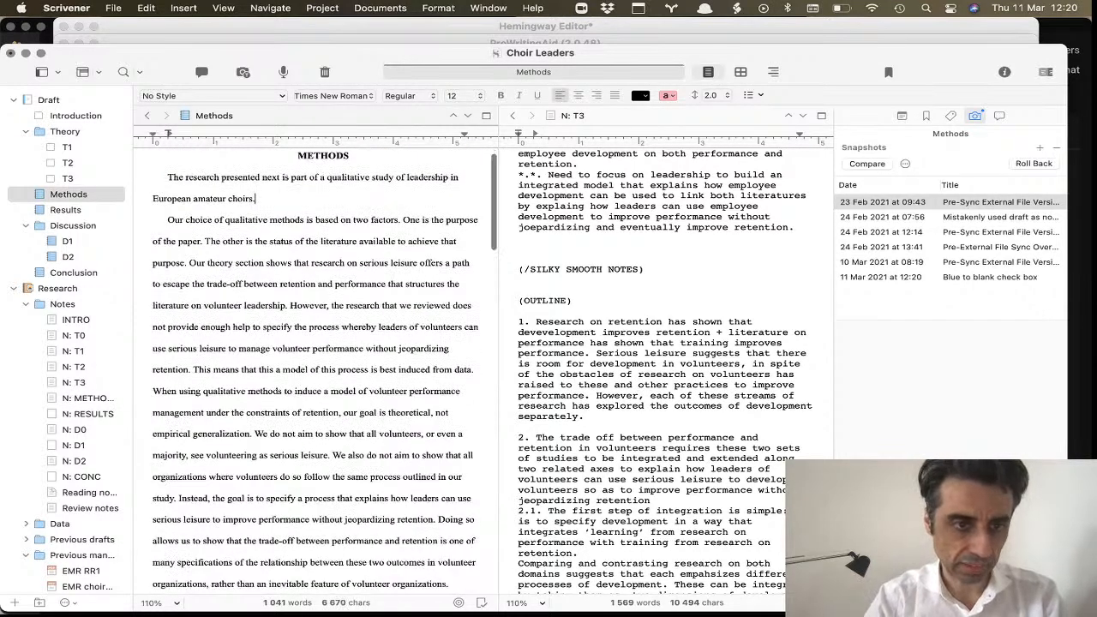
scroll(284, 313, "down", 3)
- Switch to ProWritingAid and copy all the paragraphs between the Data Collection and Data Analysis headings
key("super+Tab")
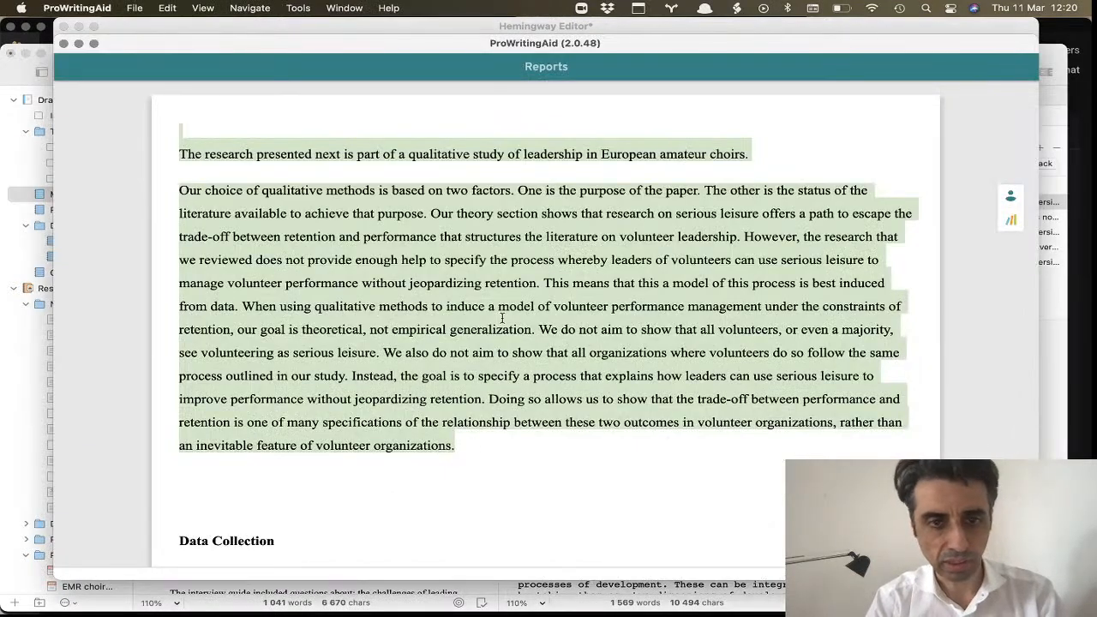
scroll(506, 377, "down", 10)
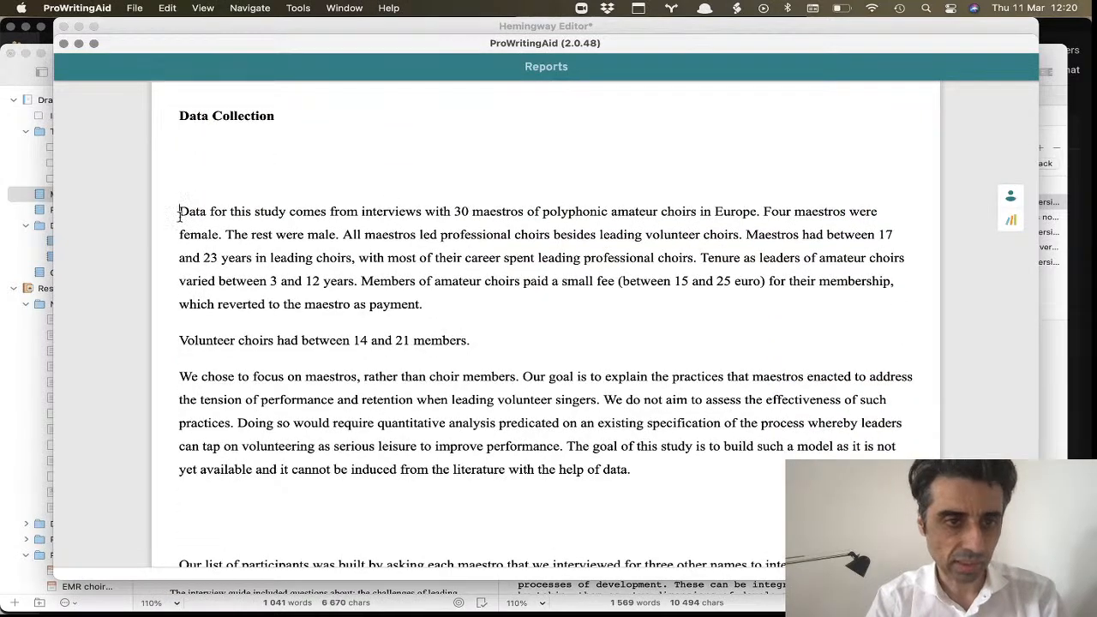
scroll(178, 216, "down", 10)
scroll(178, 216, "up", 4)
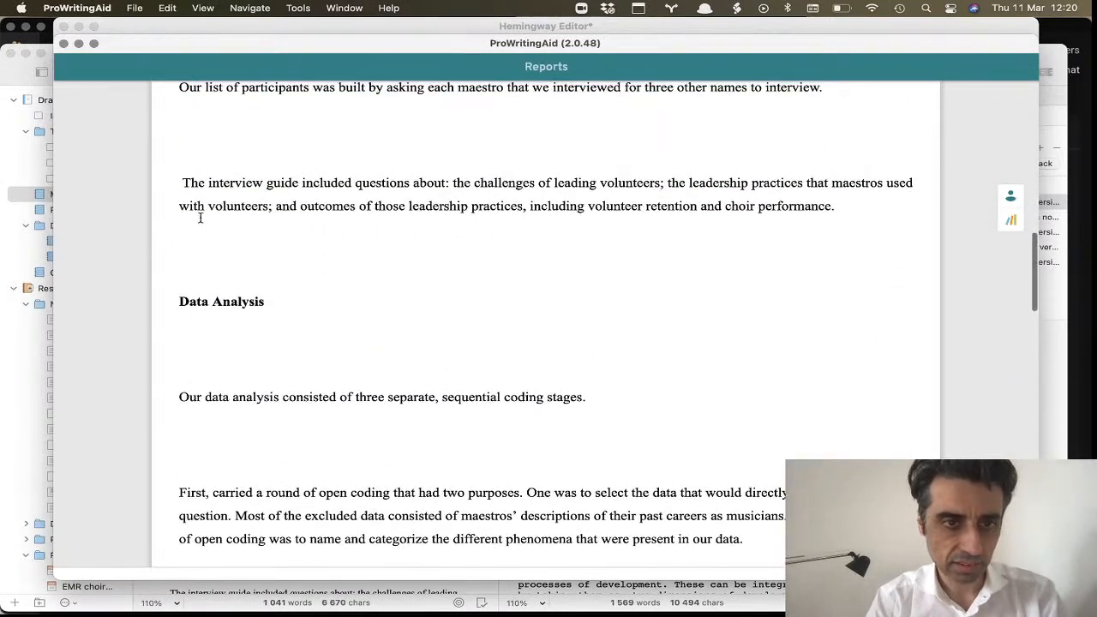
left_click(850, 209, "shift")
key("super+c")
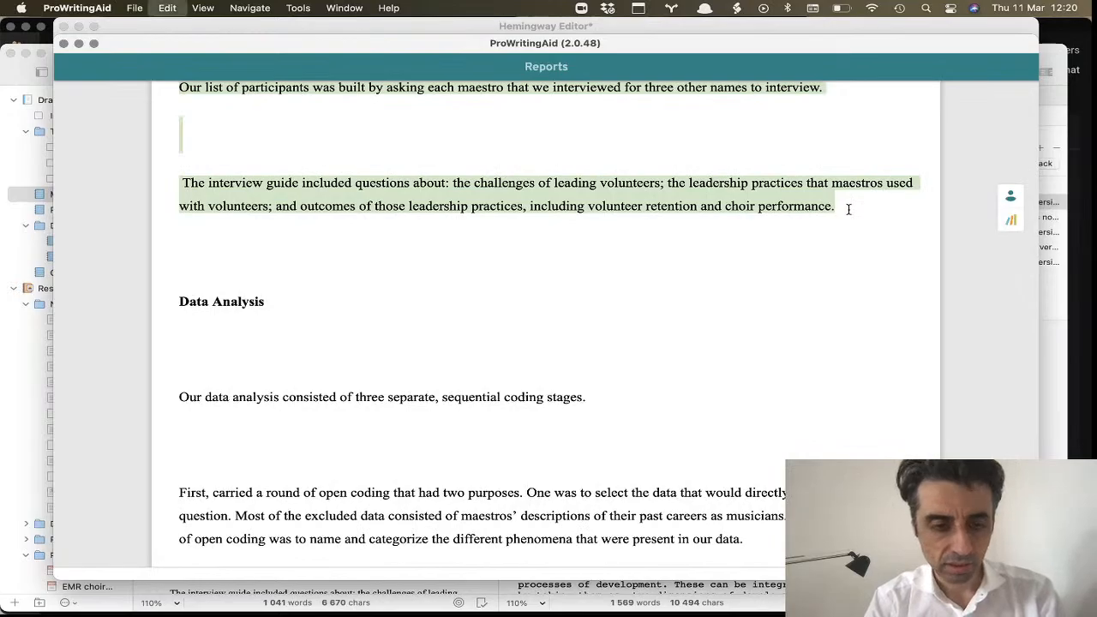
- Switch to Scrivener and replace the Data Collection paragraphs of the Methods document with the copied text
key("super+Tab")
scroll(427, 329, "down", 6)
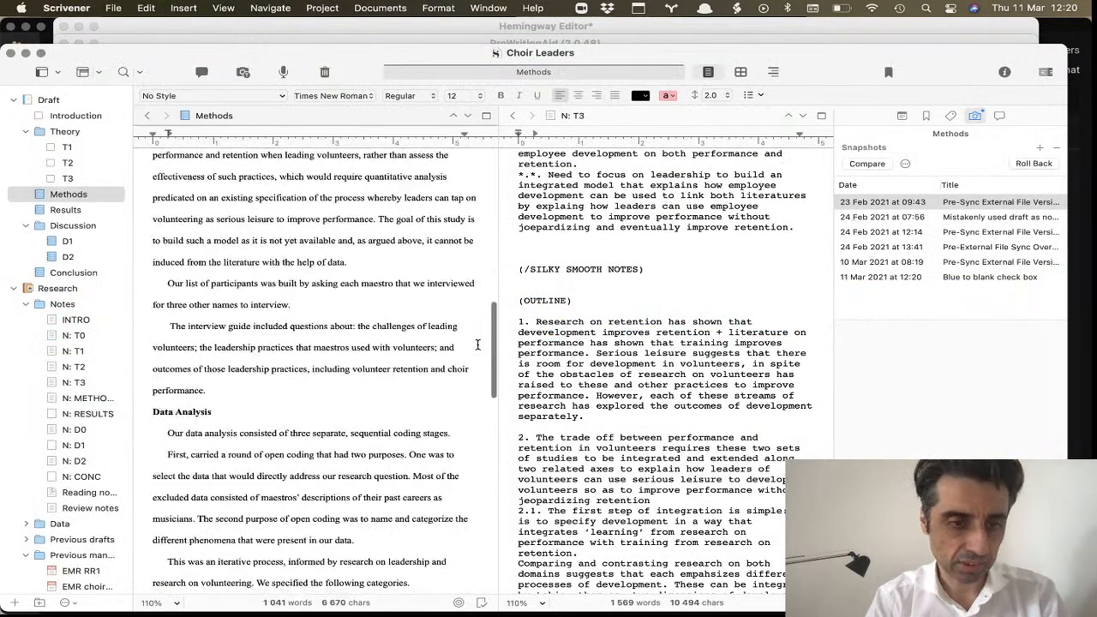
scroll(427, 329, "up", 7)
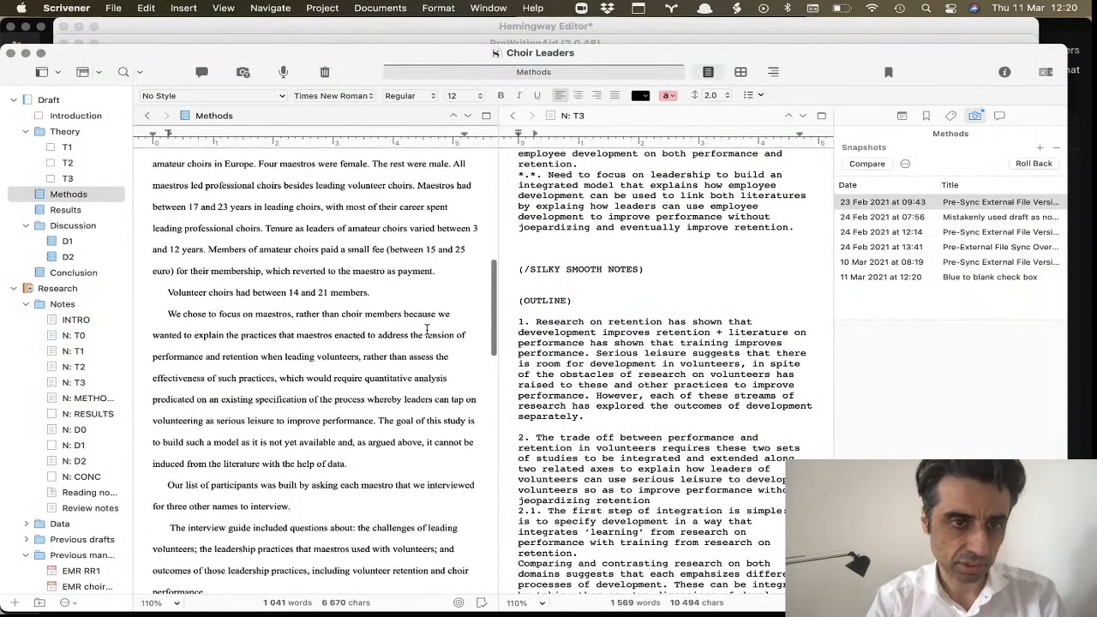
left_click_drag(169, 236, 368, 381)
scroll(244, 402, "down", 6)
left_click(244, 405, "shift")
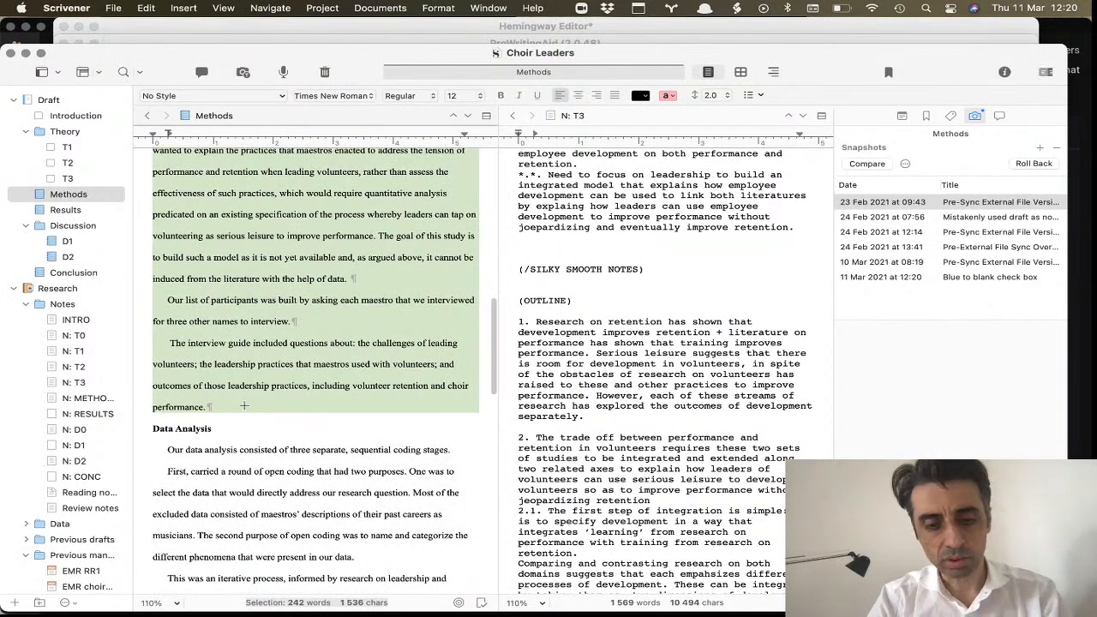
key("super+v")
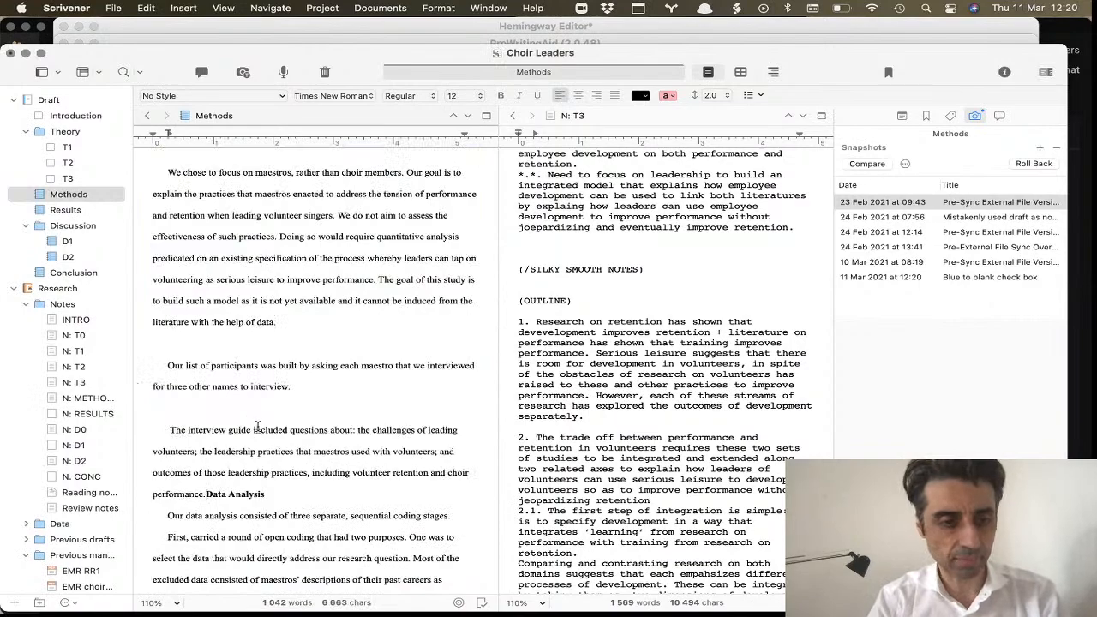
- Move the Data Analysis heading onto its own line and delete the blank lines between the Data Collection paragraphs
key("Return")
left_click(239, 413)
key("Delete")
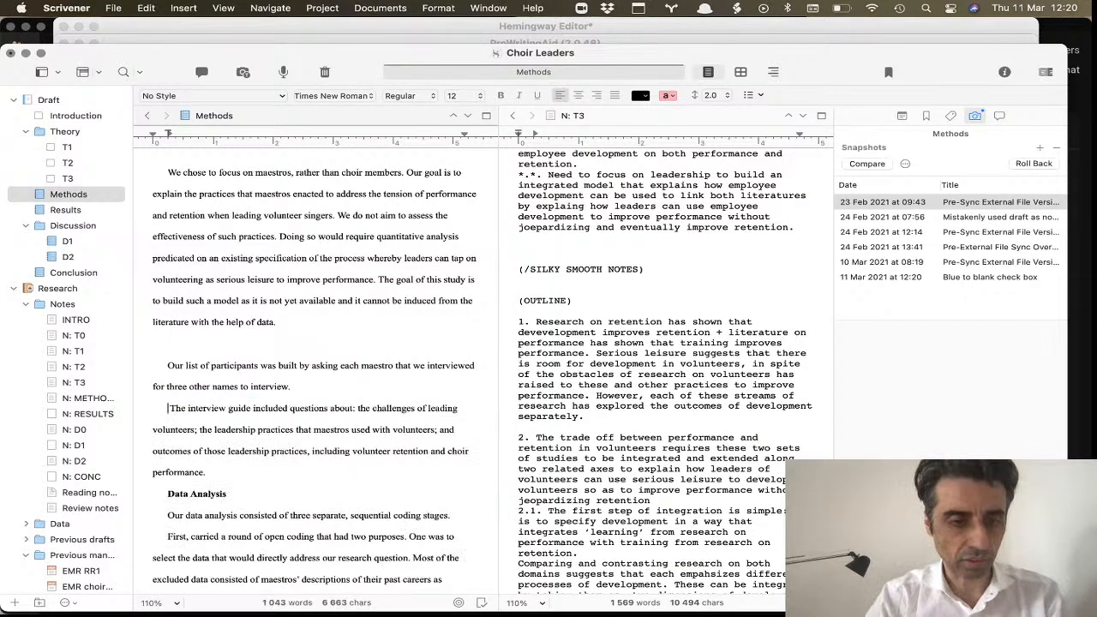
key("BackSpace")
scroll(222, 337, "up", 5)
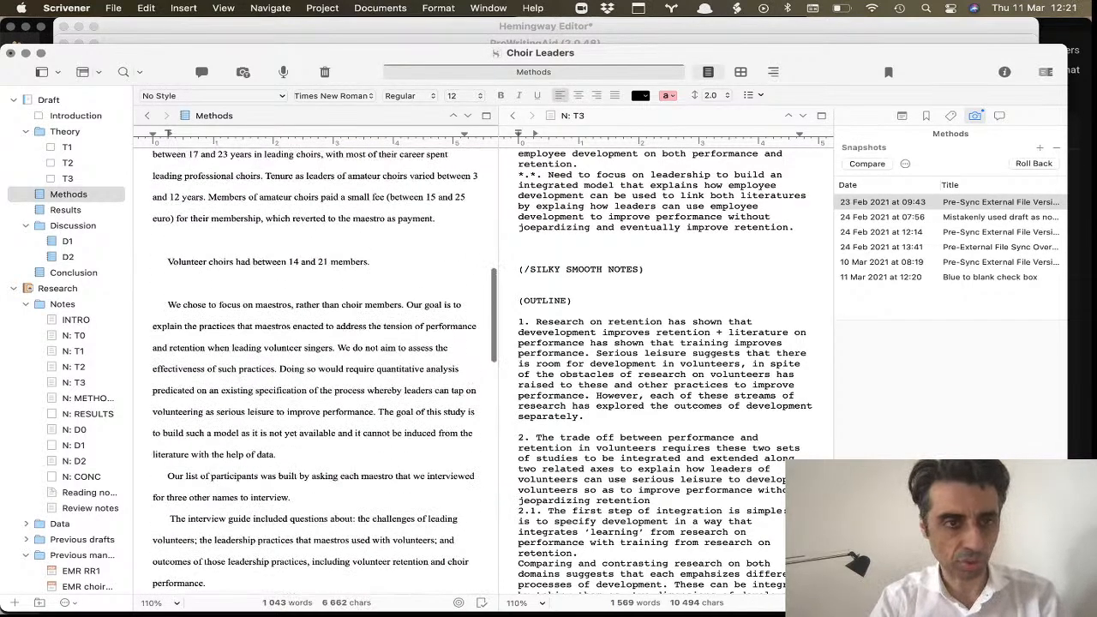
key("BackSpace")
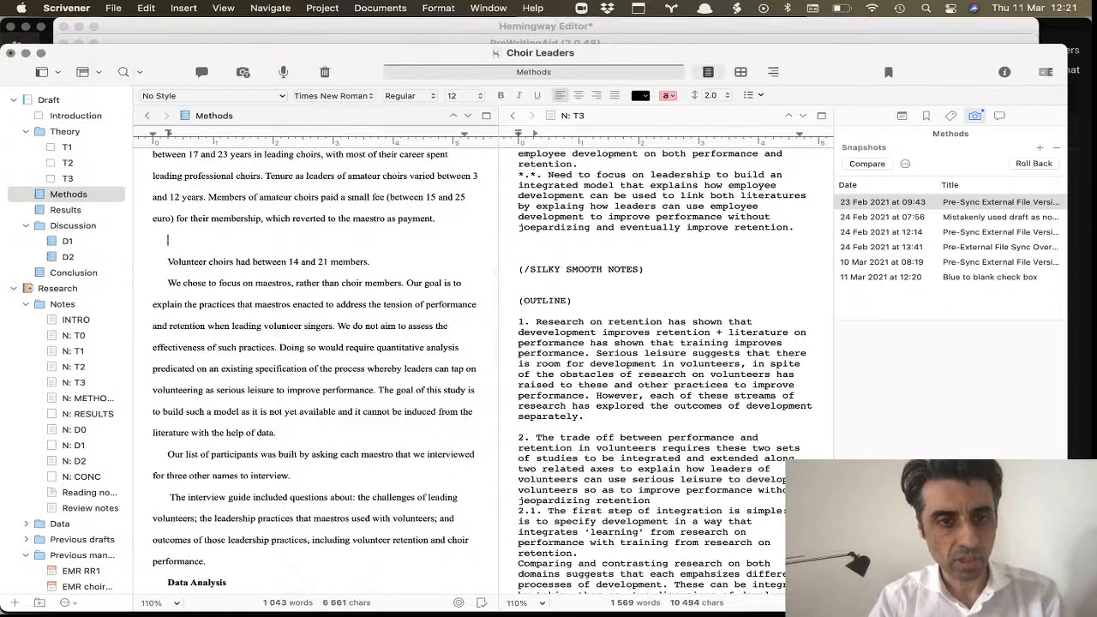
key("BackSpace")
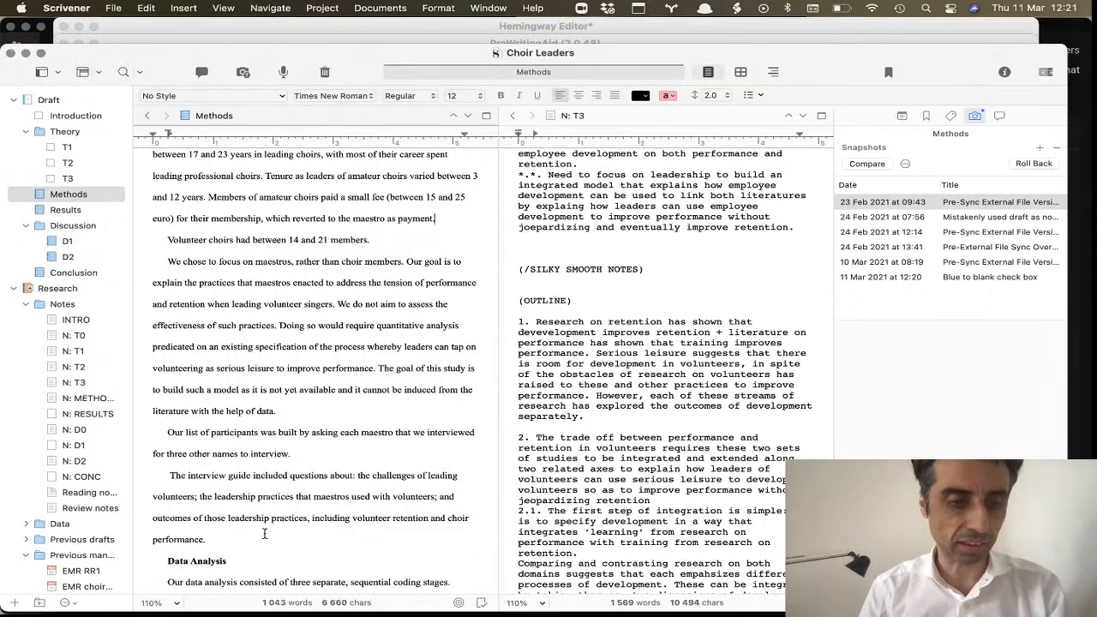
- Add a blank line above the Data Analysis heading and set the heading's first-line indent to 0 in
key("Return")
scroll(277, 487, "up", 15)
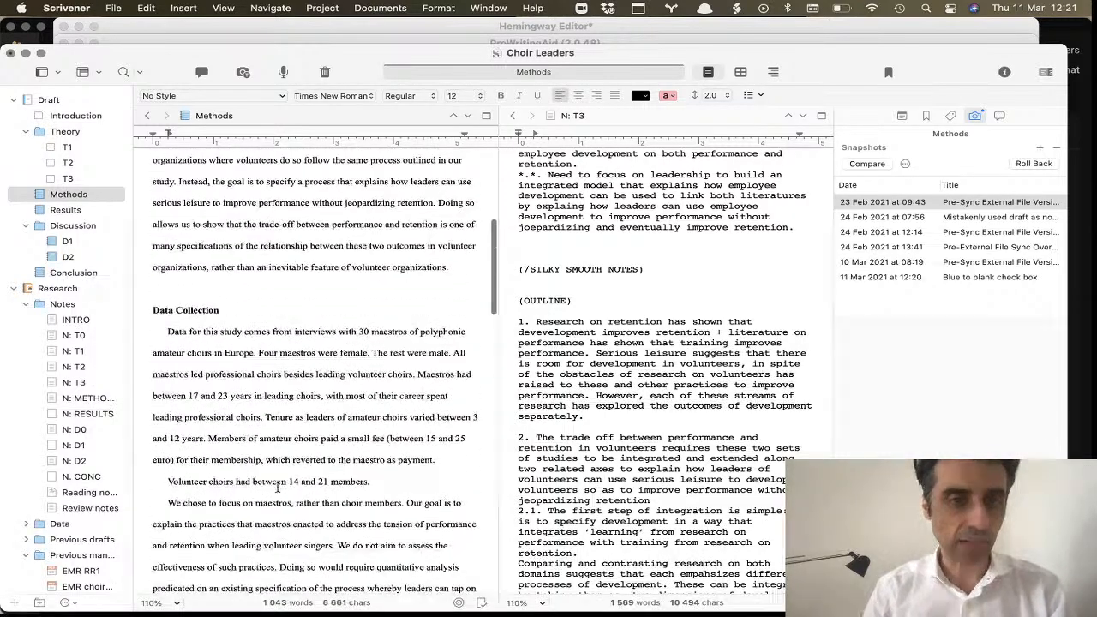
scroll(277, 487, "down", 15)
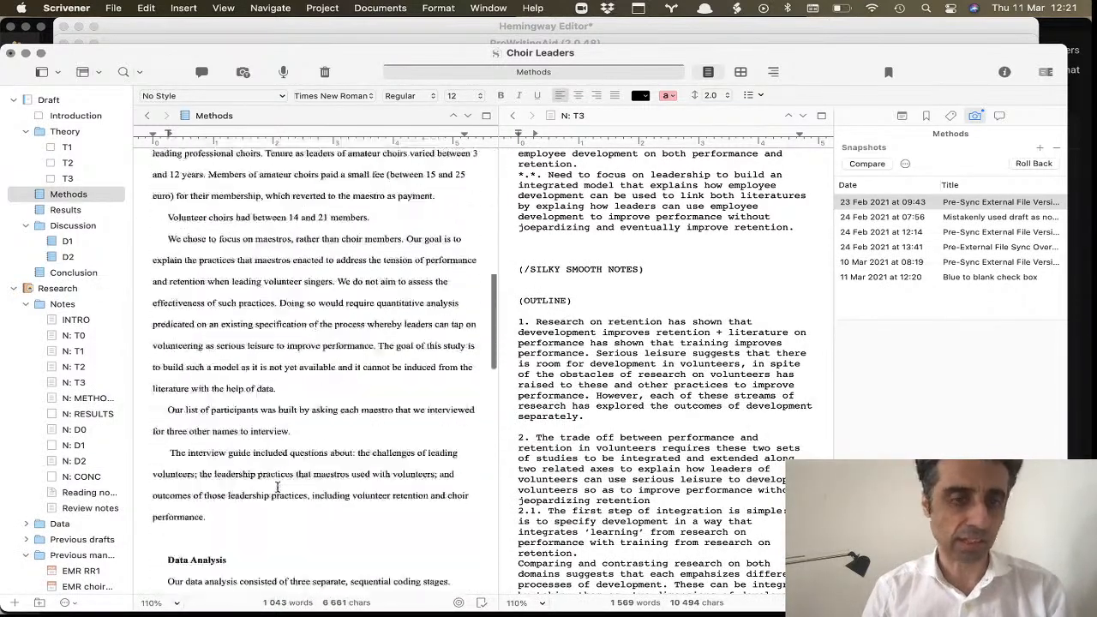
scroll(277, 487, "down", 3)
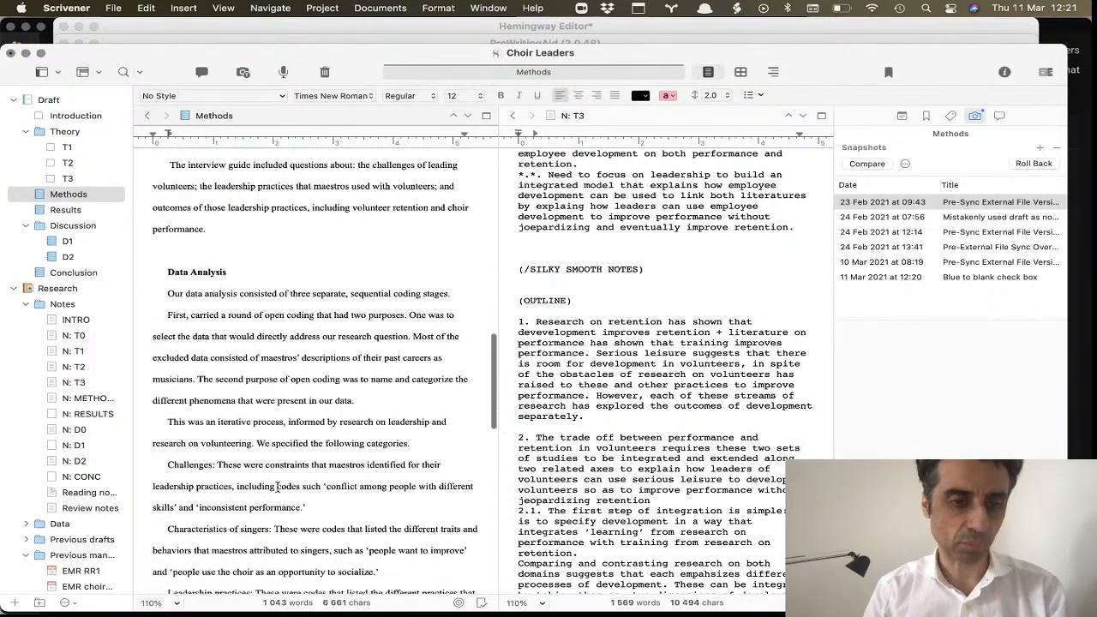
left_click(162, 256)
scroll(165, 251, "down", 1)
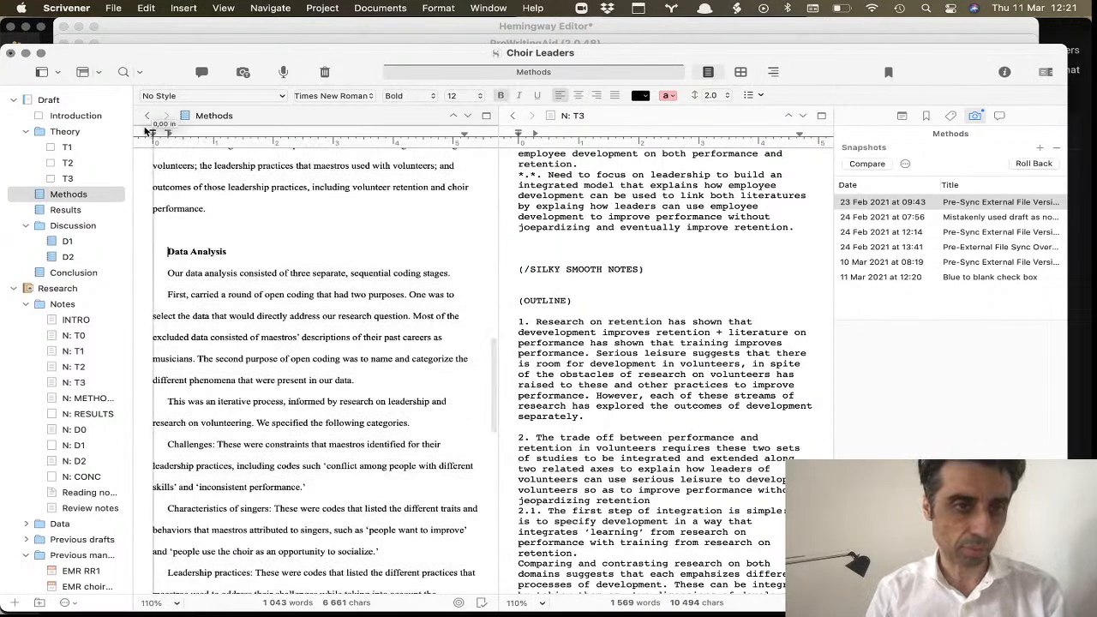
left_click_drag(146, 130, 151, 131)
scroll(243, 311, "down", 1)
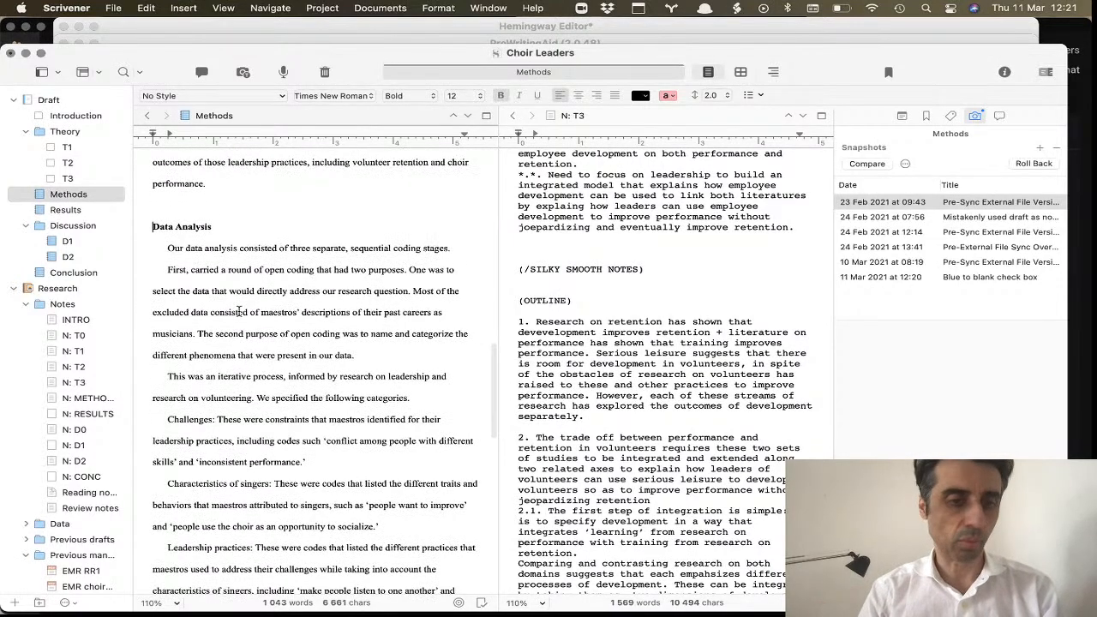
- Switch to ProWritingAid and copy the Data Analysis text from its first paragraph to the end of the document
key("super+Tab")
scroll(406, 418, "down", 1)
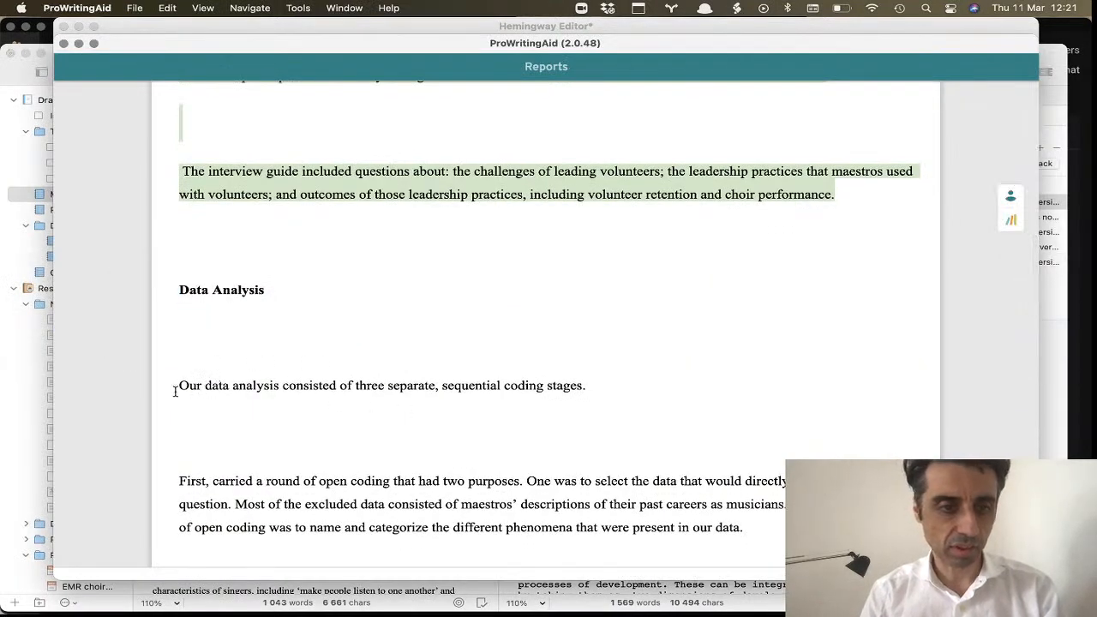
scroll(175, 390, "down", 10)
scroll(177, 387, "up", 5)
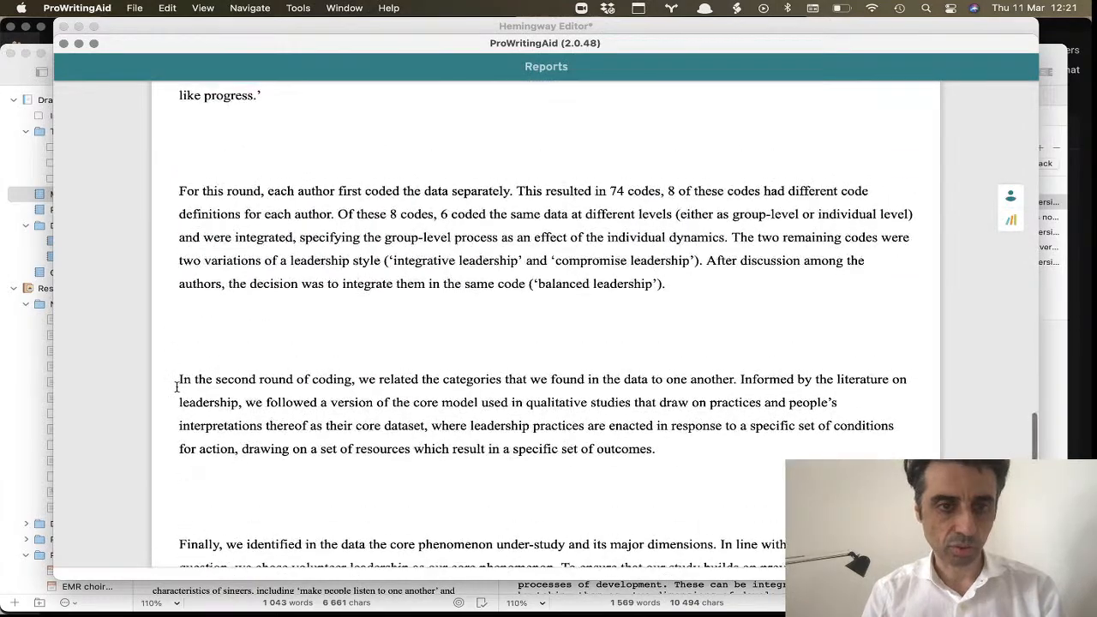
scroll(177, 386, "down", 5)
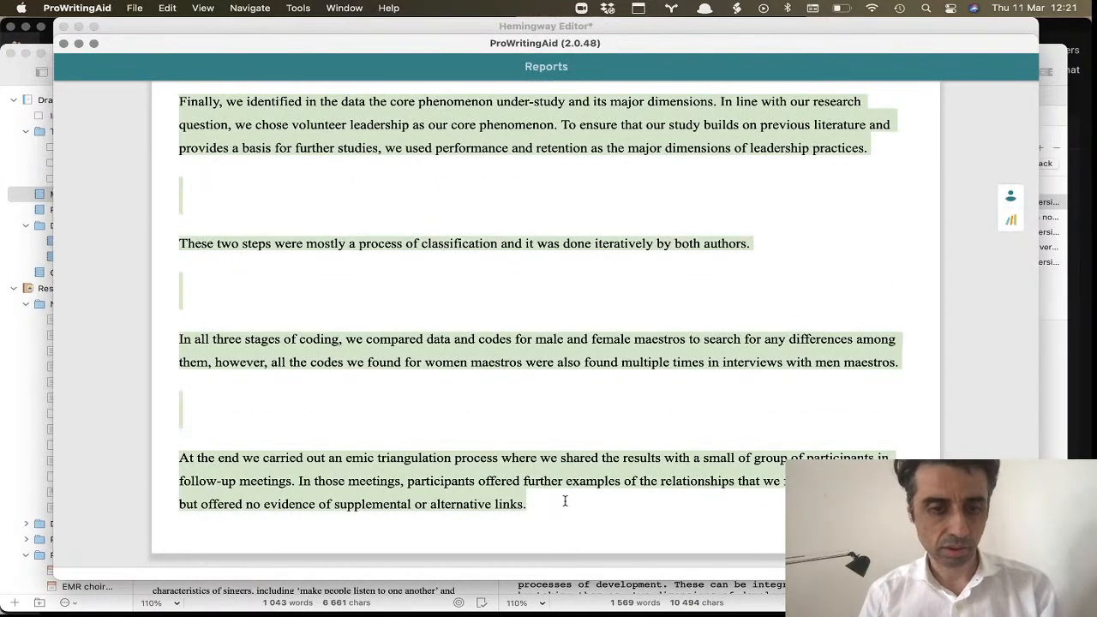
- Switch to Scrivener and replace all the text below the Data Analysis heading with the copied text
key("super+Tab")
left_click(166, 249)
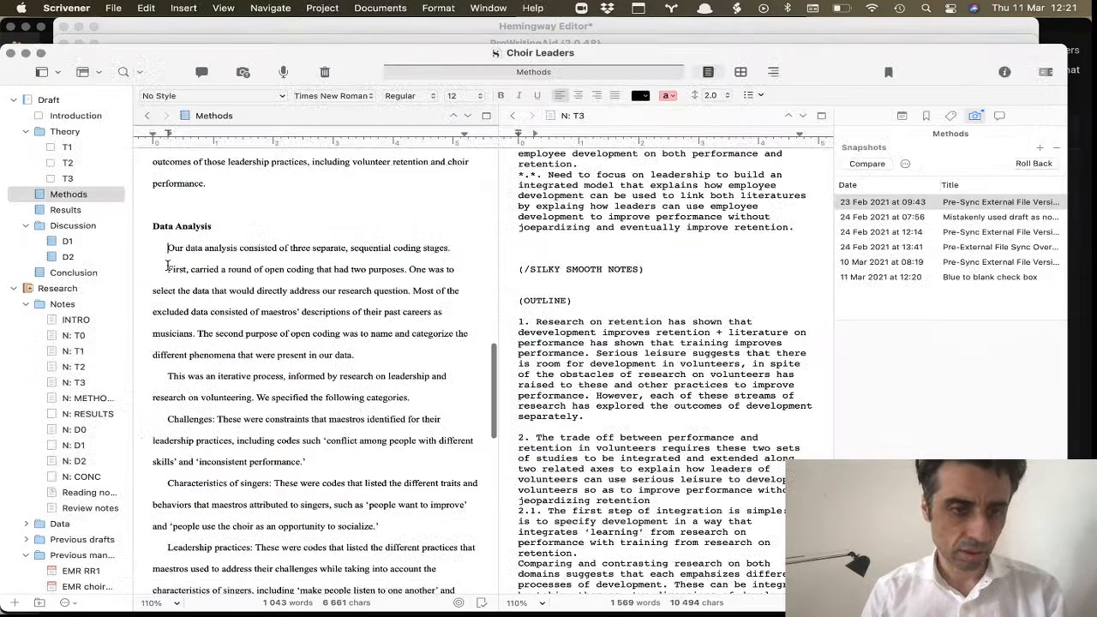
scroll(166, 266, "down", 10)
left_click(473, 575, "shift")
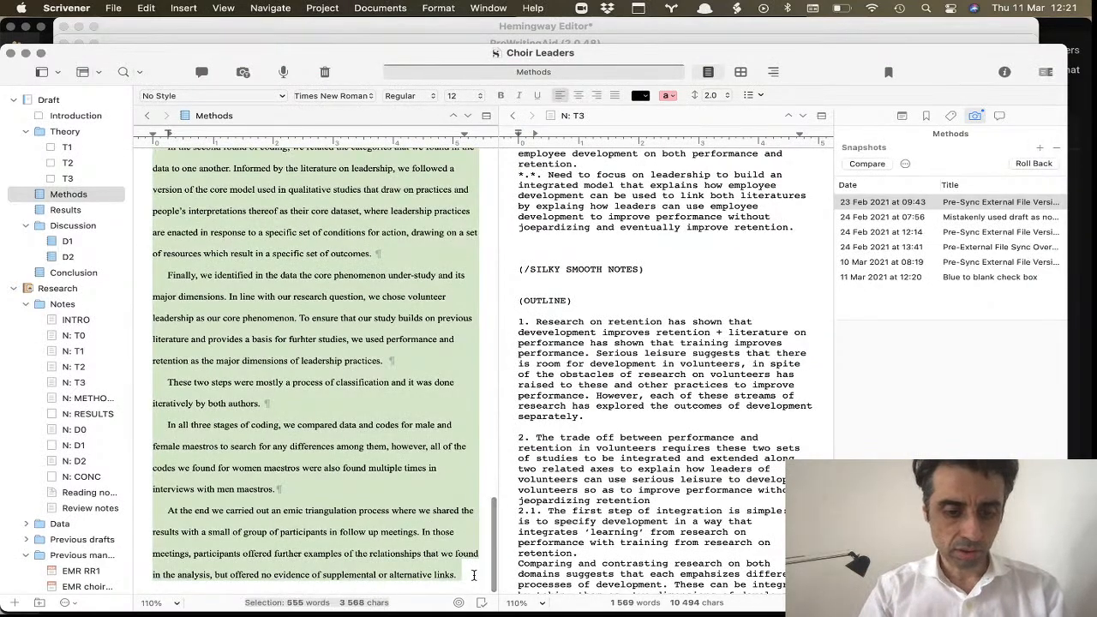
key("super+v")
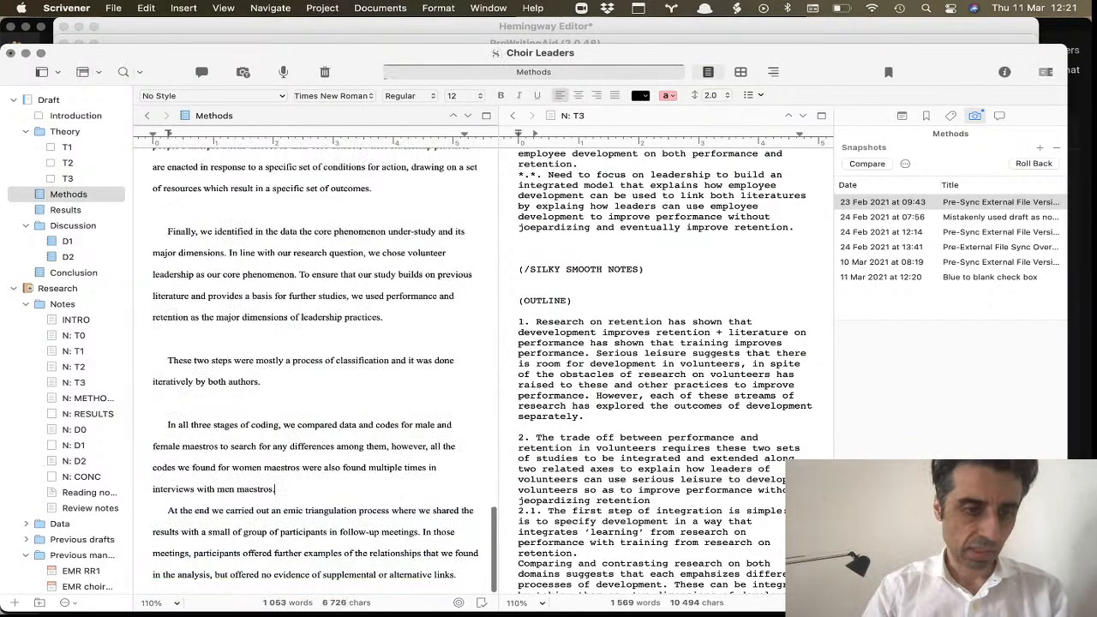
- Delete the blank lines between the closing Data Analysis paragraphs, up to the one above "In the second round of coding"
key("Up")
key("Up")
key("BackSpace")
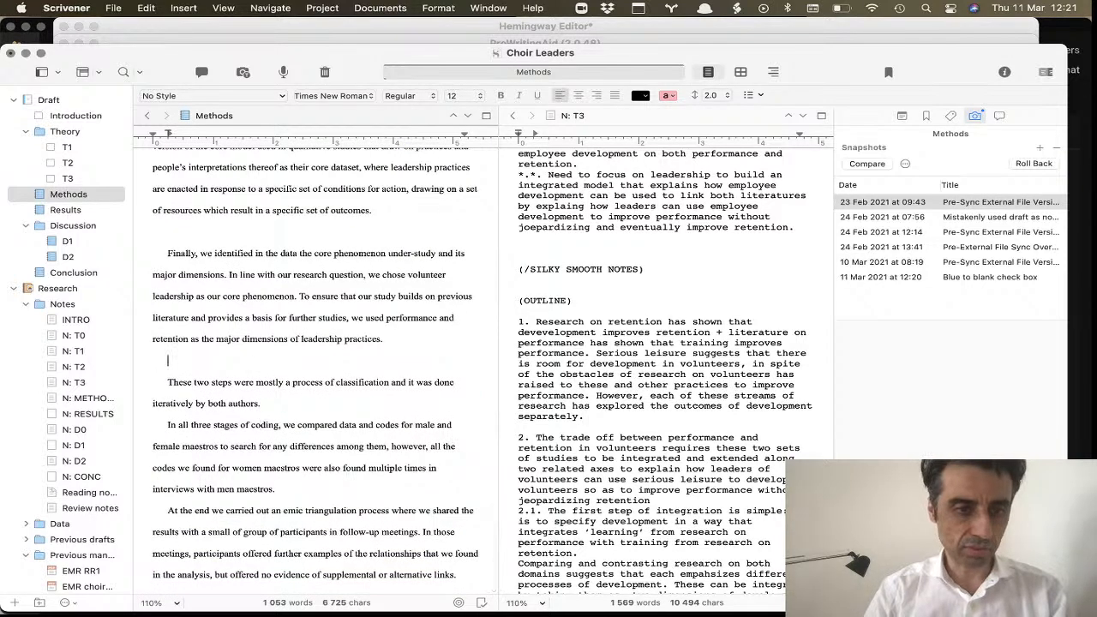
key("BackSpace")
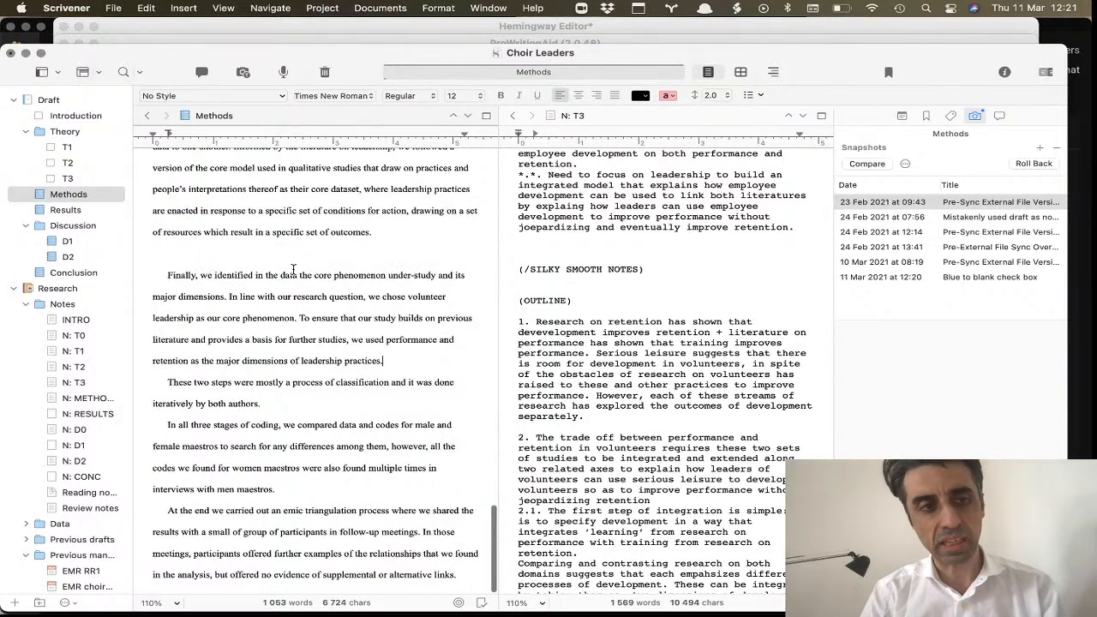
left_click(283, 254)
key("BackSpace")
scroll(281, 255, "up", 4)
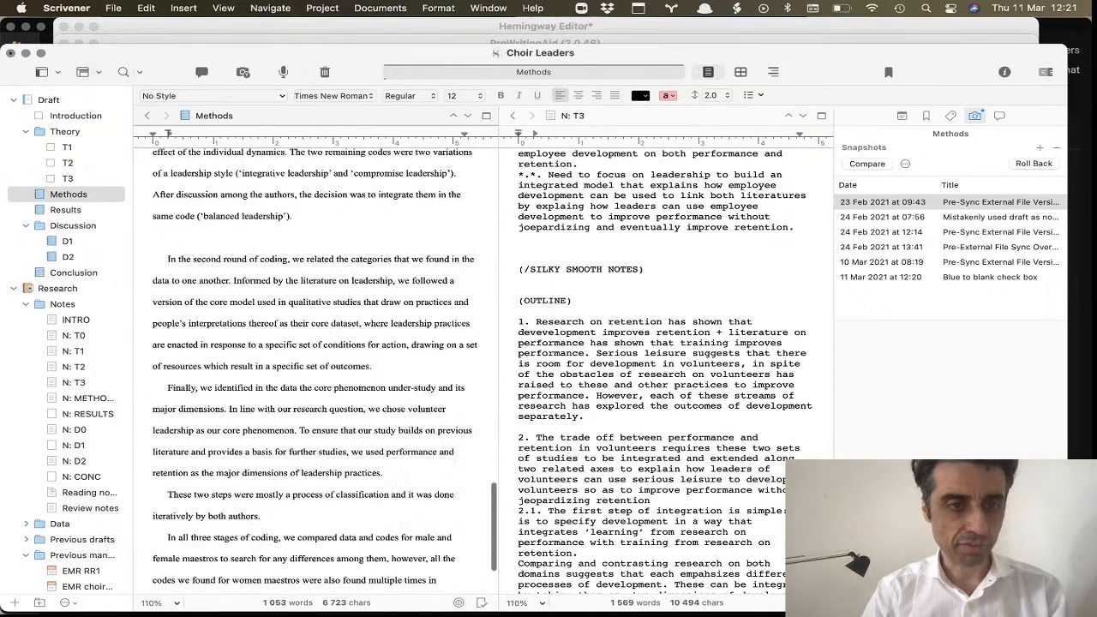
left_click(256, 268)
key("BackSpace")
- Delete the blank lines above the "For this round", "Outcomes" and "Leadership practices" paragraphs
scroll(249, 274, "up", 5)
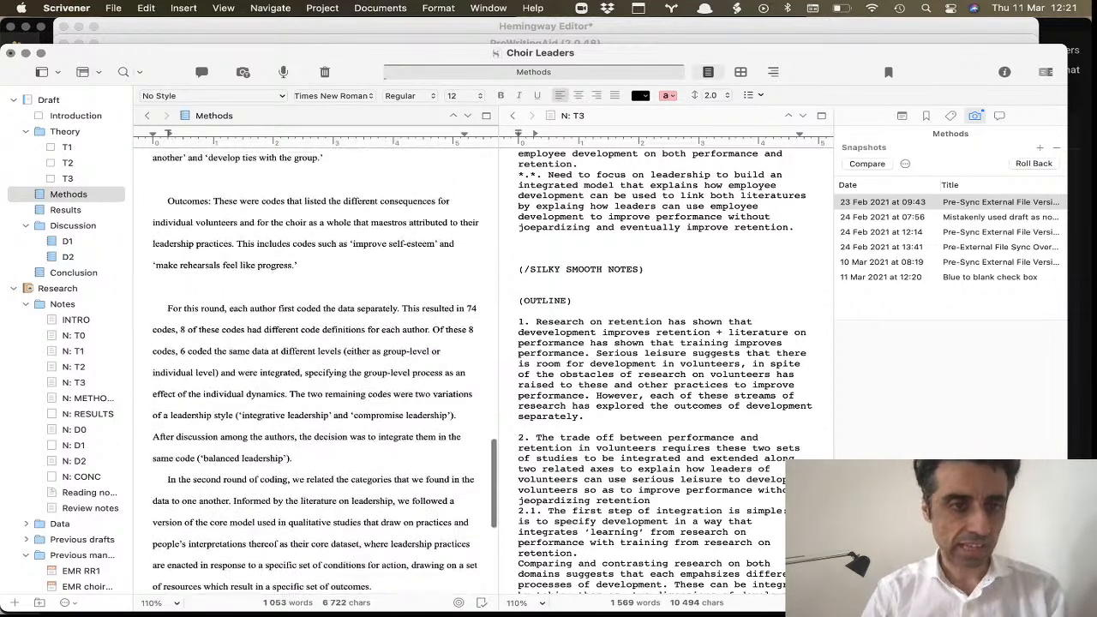
left_click(230, 285)
key("BackSpace")
scroll(230, 284, "up", 4)
left_click(229, 279)
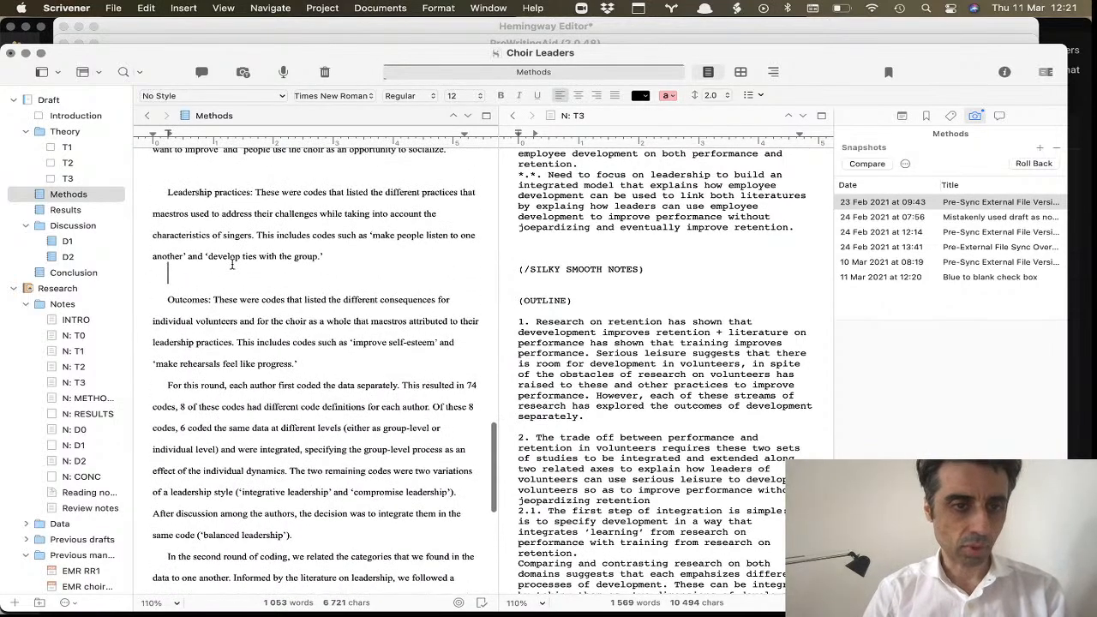
key("BackSpace")
scroll(327, 192, "up", 5)
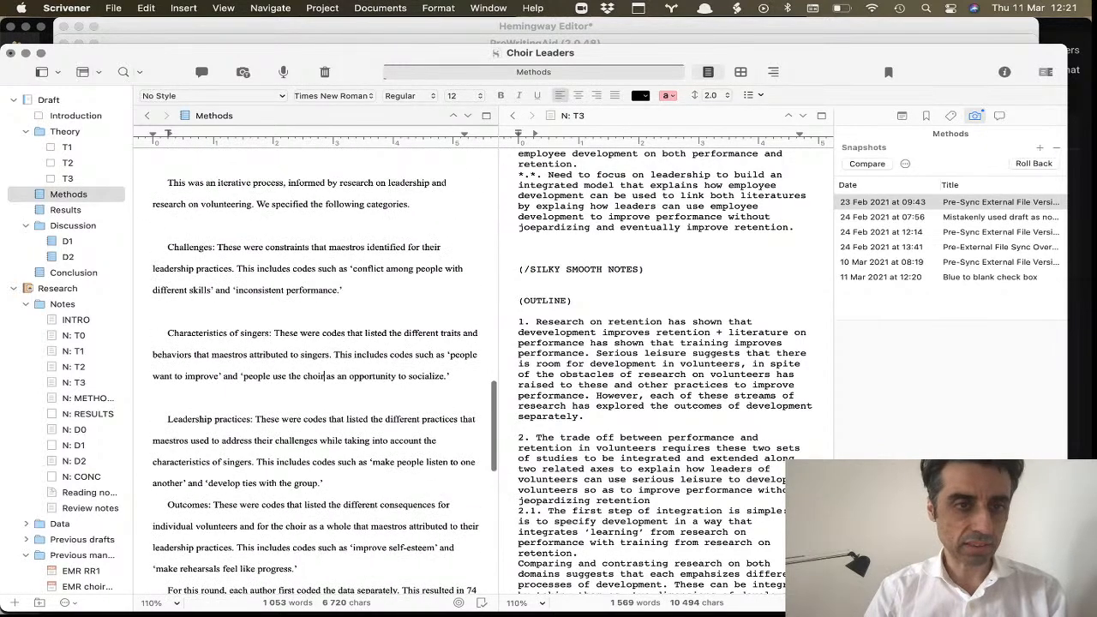
left_click(212, 394)
key("BackSpace")
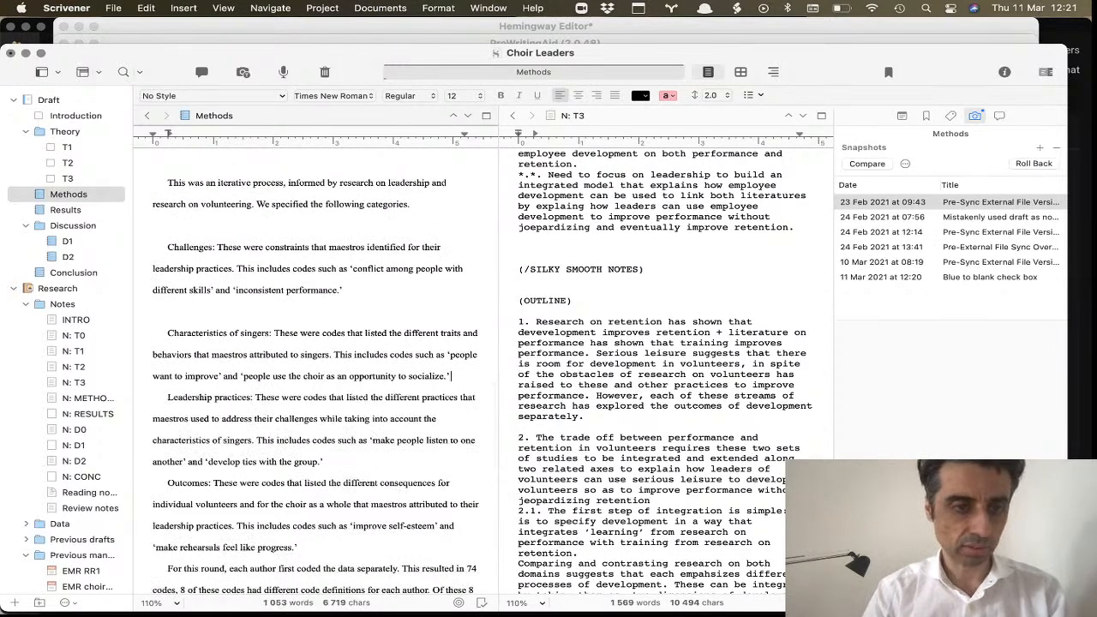
- Delete the blank lines above the "Characteristics of singers", "Challenges", "This was an iterative process" and "First, carried a round" paragraphs
key("BackSpace")
left_click(199, 245)
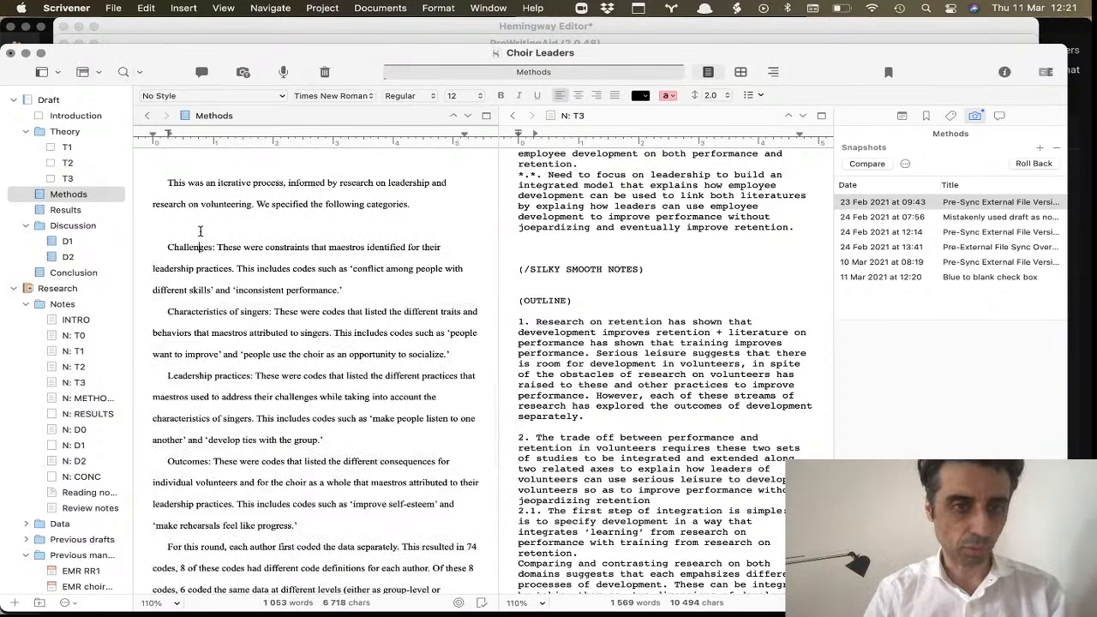
key("BackSpace")
scroll(146, 167, "up", 3)
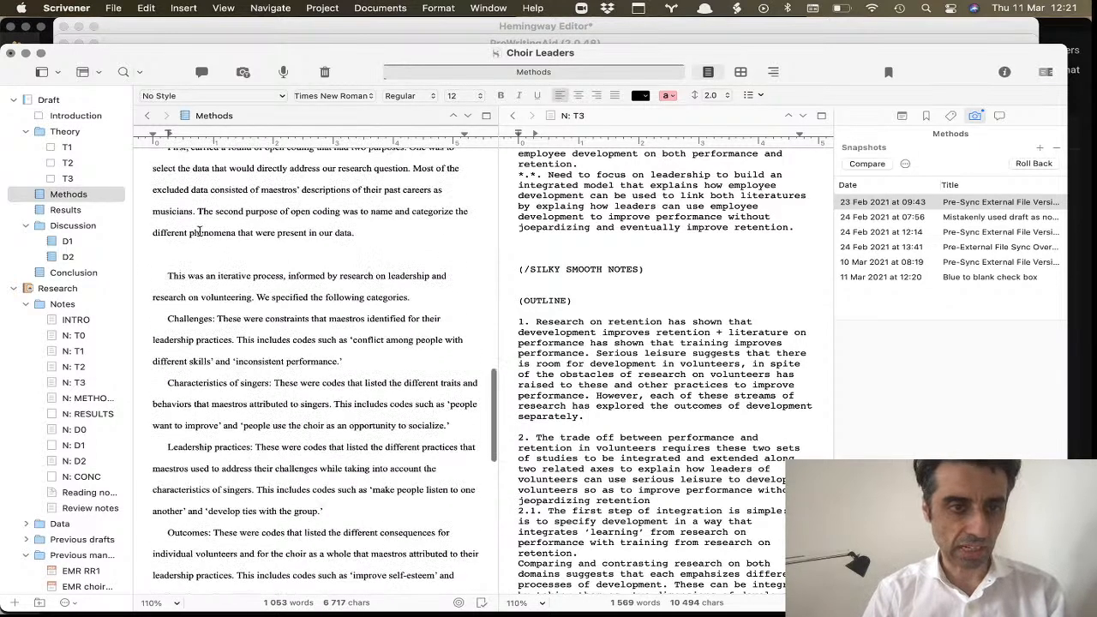
left_click(190, 252)
key("BackSpace")
scroll(191, 252, "up", 4)
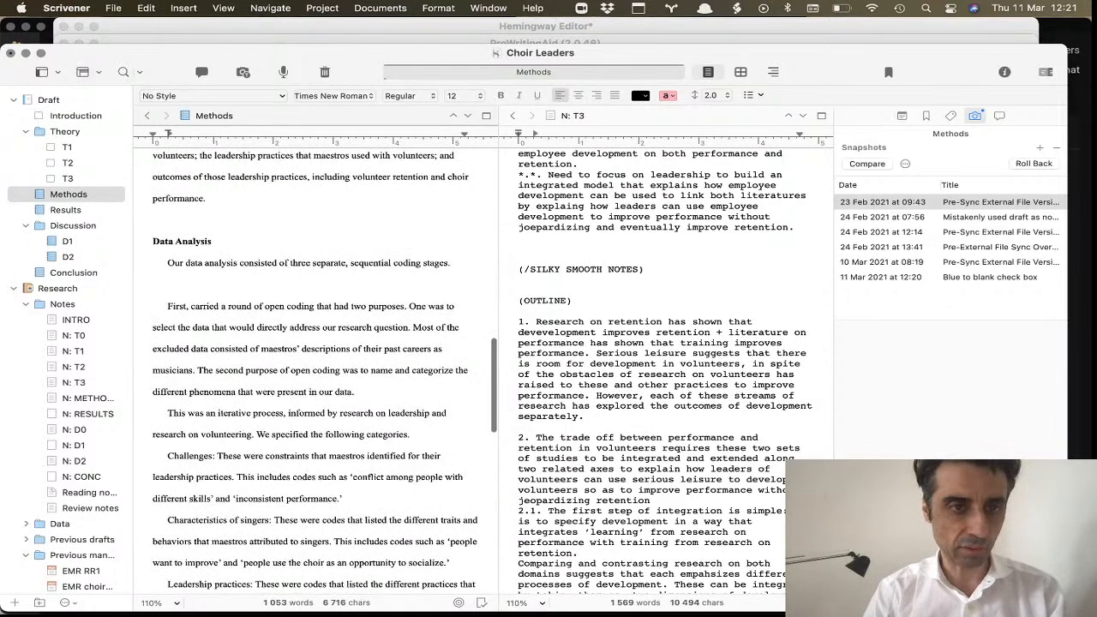
left_click(189, 289)
key("BackSpace")
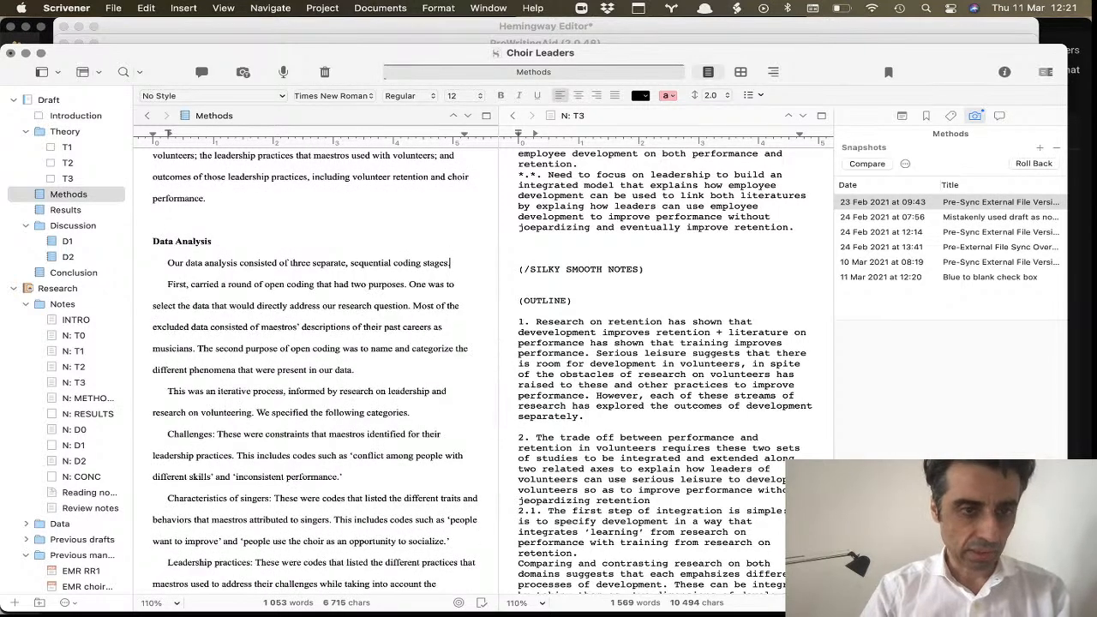
- Change the binder icon of the Methods document to To Do (Unticked)
right_click(102, 195)
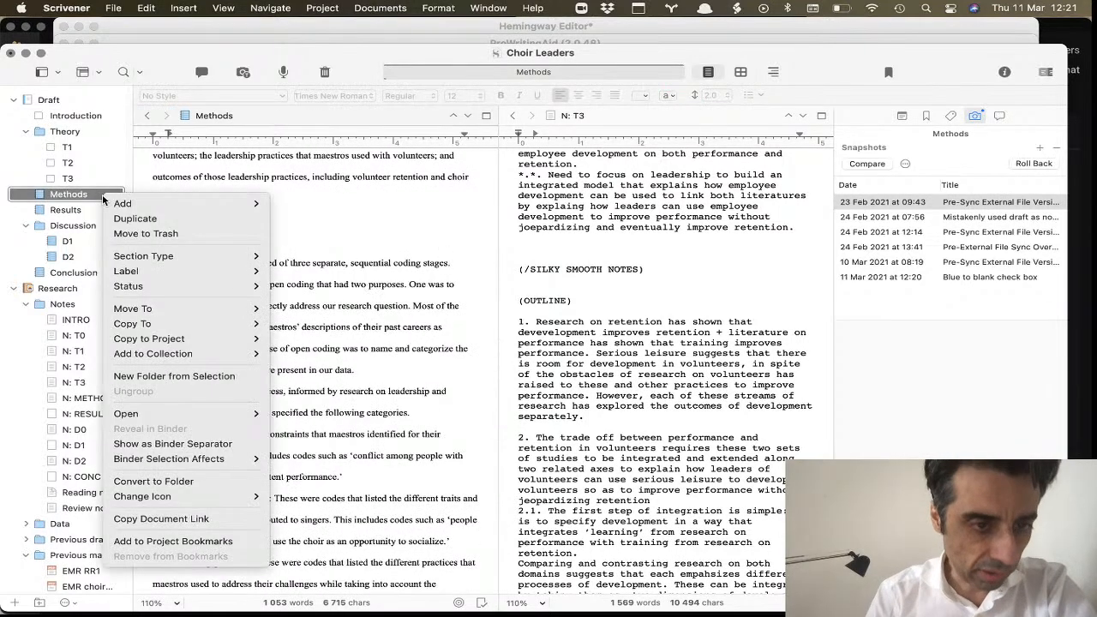
mouse_move(216, 205)
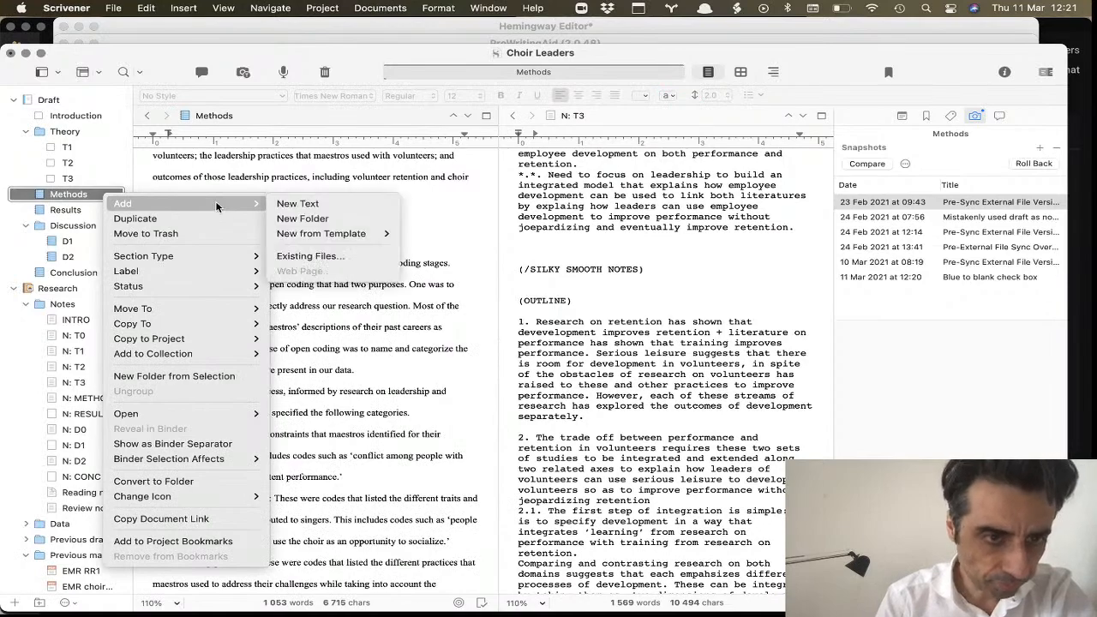
mouse_move(250, 496)
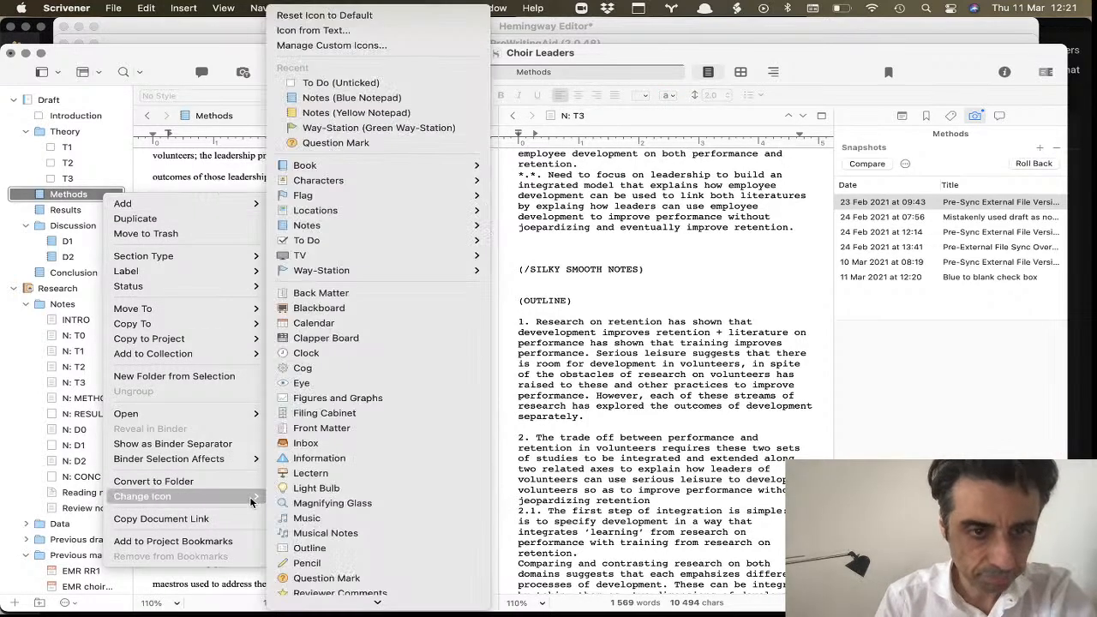
left_click(436, 81)
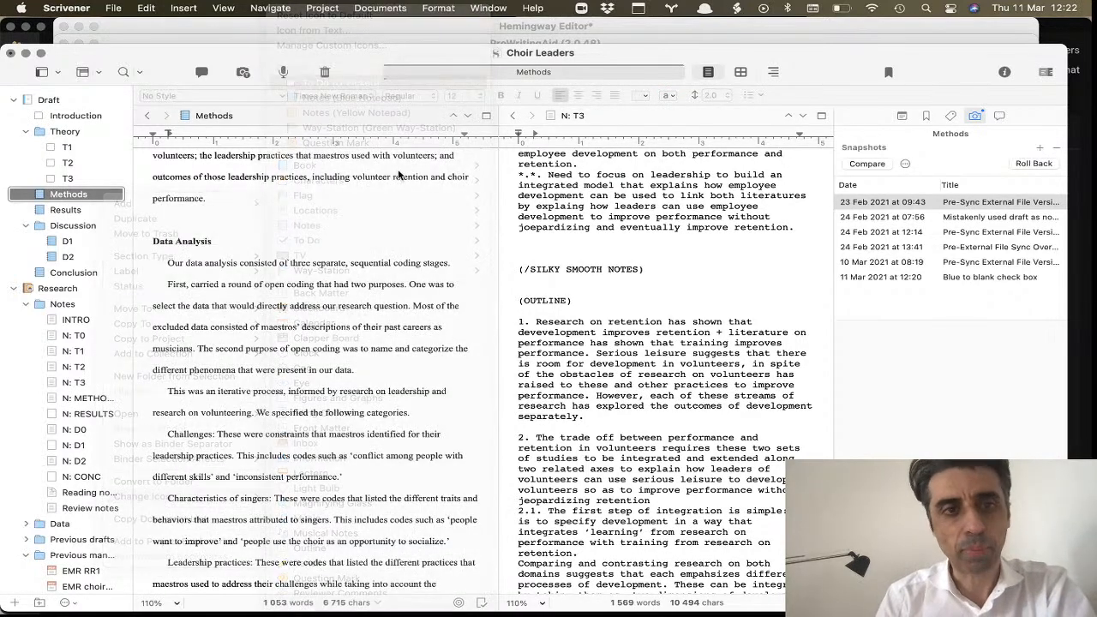